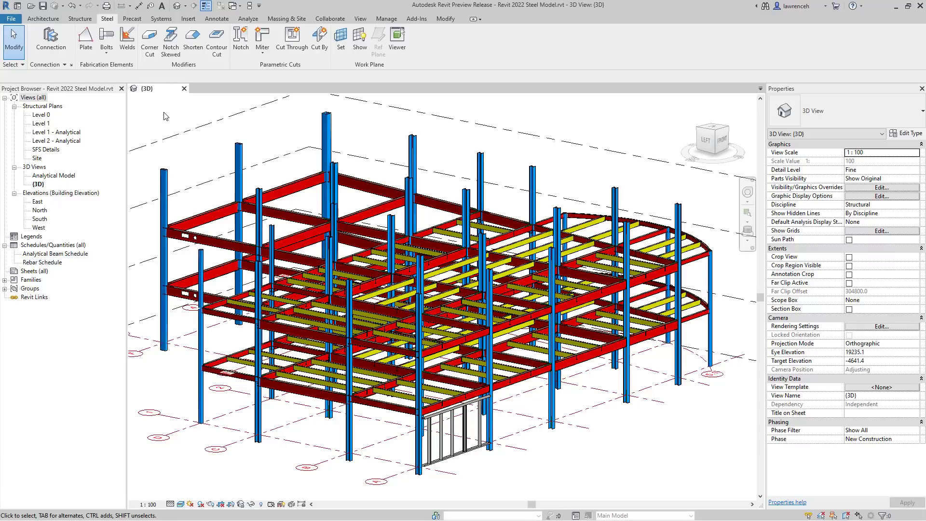
Review the loaded connections in the structural connection settings and the available bolt, anchor, hole and shear stud options.
left_click(72, 65)
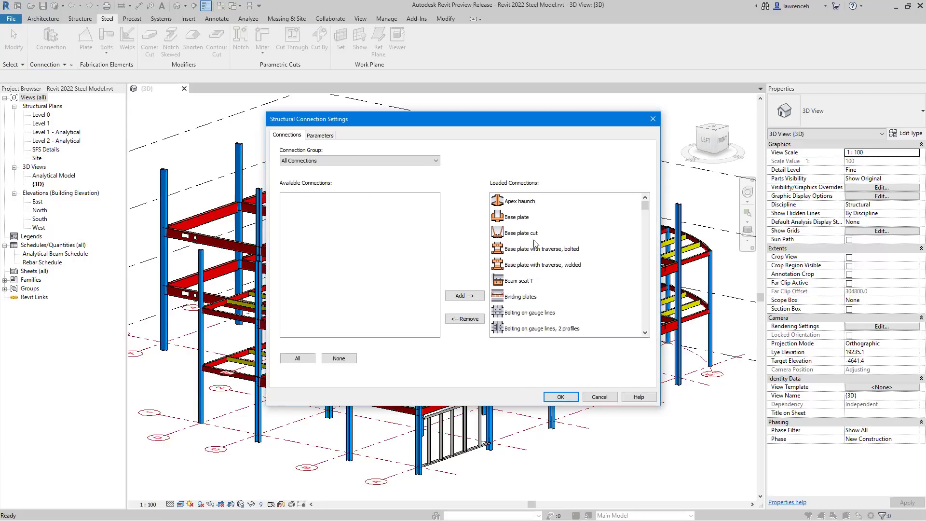
scroll(533, 243, "down", 10)
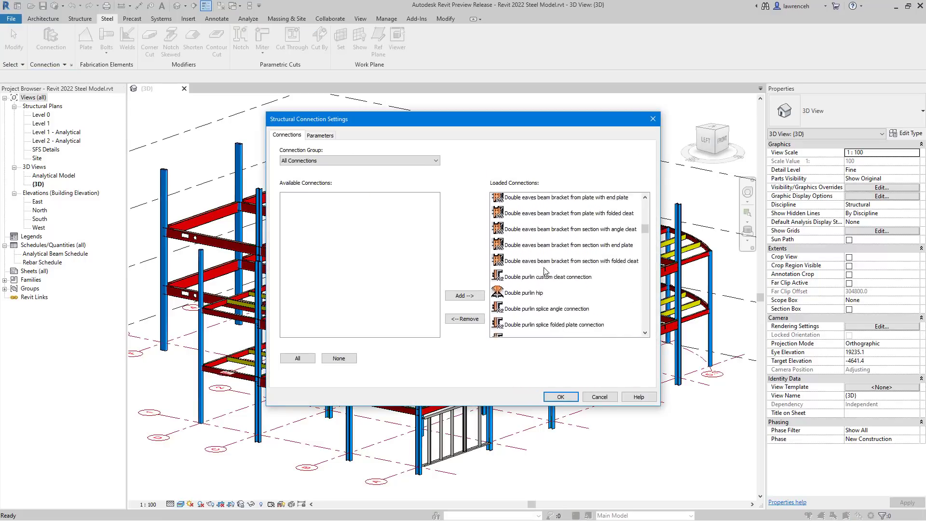
scroll(545, 272, "up", 2)
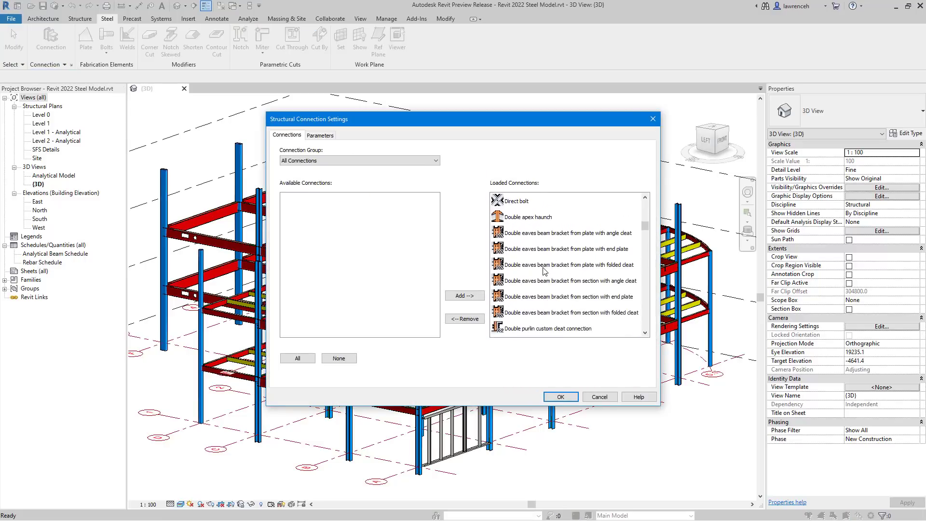
left_click(599, 396)
left_click(111, 56)
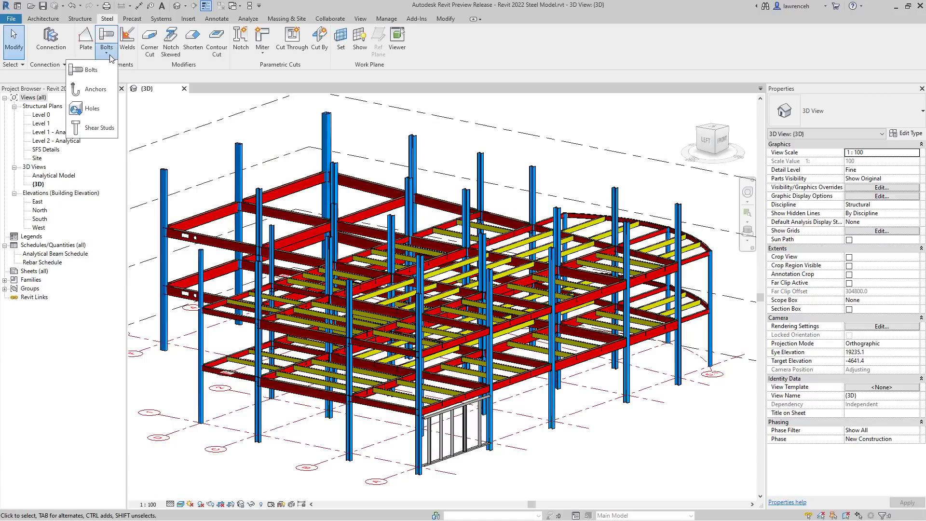
left_click(163, 117)
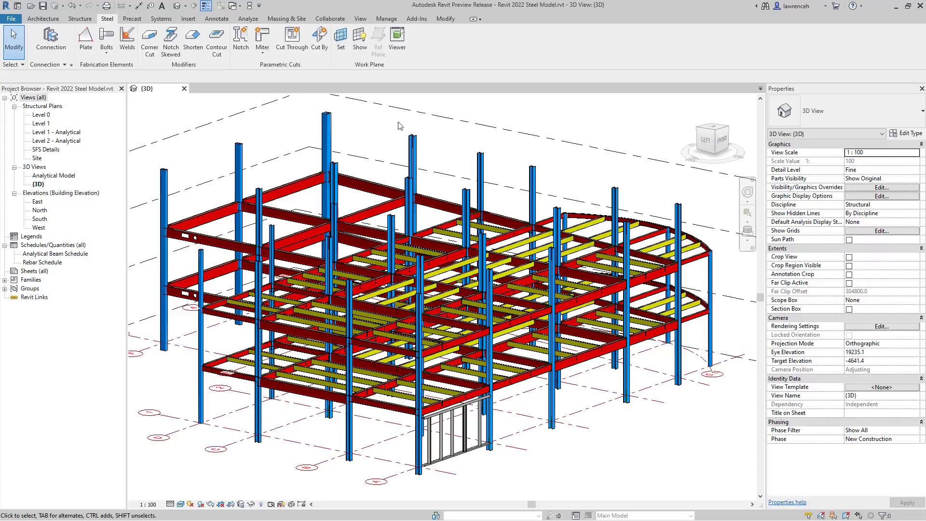
Open Dynamo Player and show the inputs of the "Base plate by ranges" script.
left_click(389, 19)
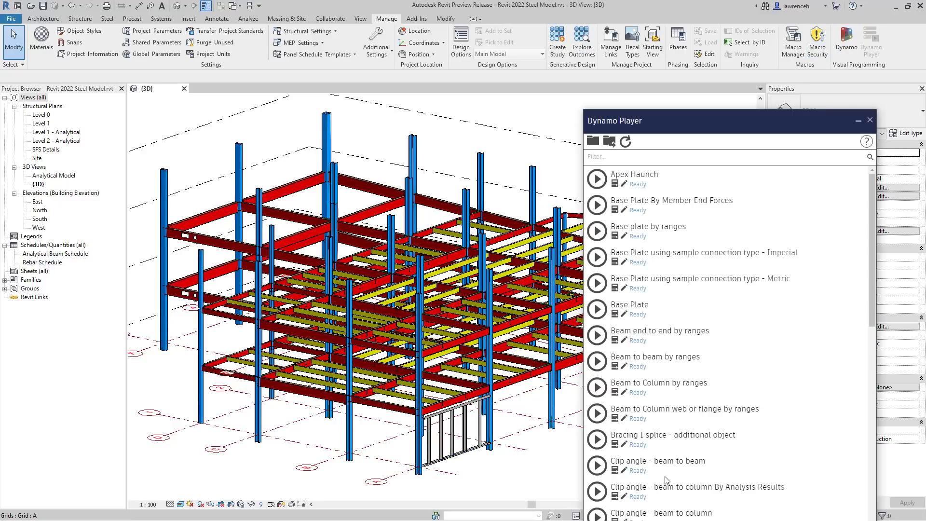
scroll(484, 412, "down", 4)
middle_click_drag(488, 410, 496, 458, "shift")
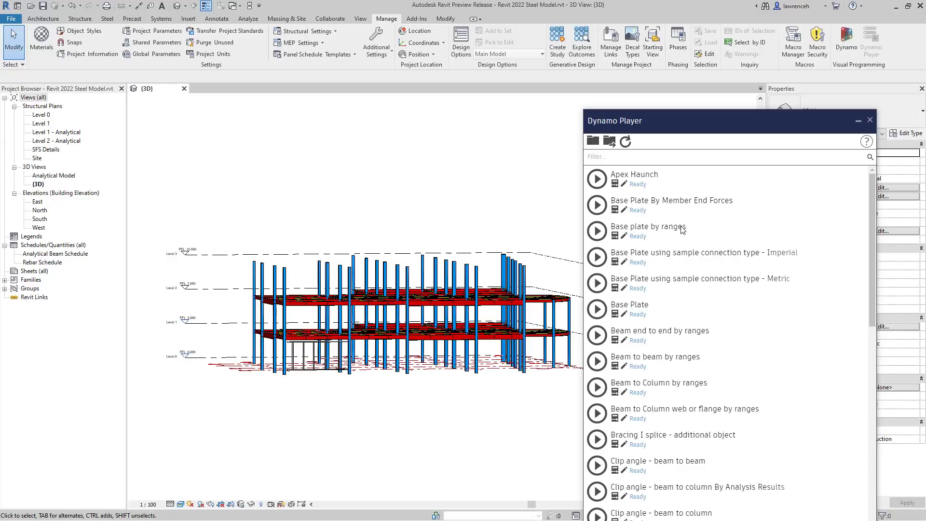
left_click(615, 236)
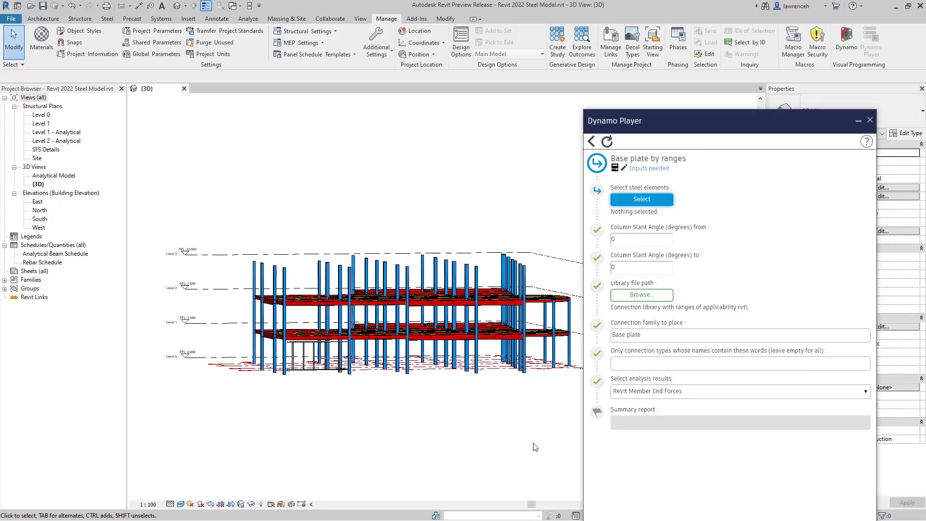
Select the whole steel frame as the script's steel elements and run "Base plate by ranges".
scroll(477, 406, "down", 1)
middle_click_drag(448, 405, 424, 410)
scroll(452, 401, "up", 1)
middle_click_drag(483, 439, 462, 421)
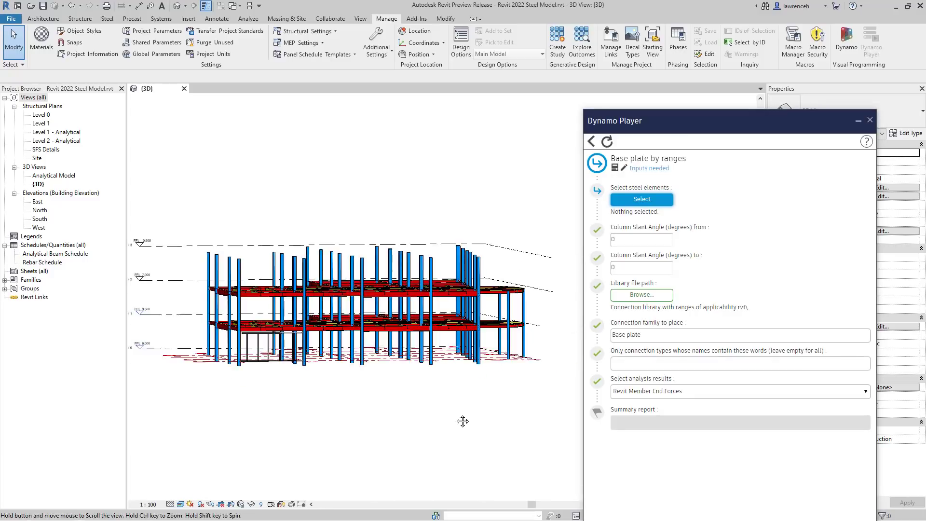
left_click(647, 199)
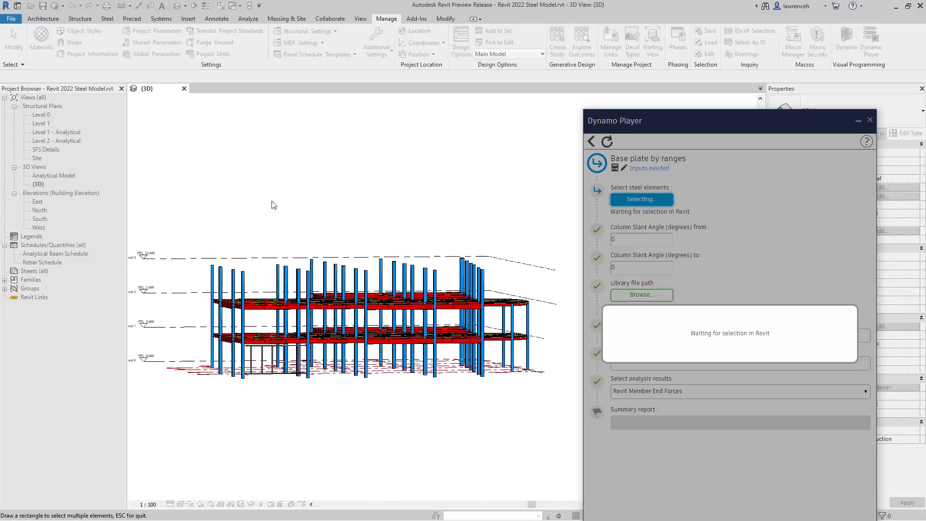
left_click_drag(190, 191, 573, 438)
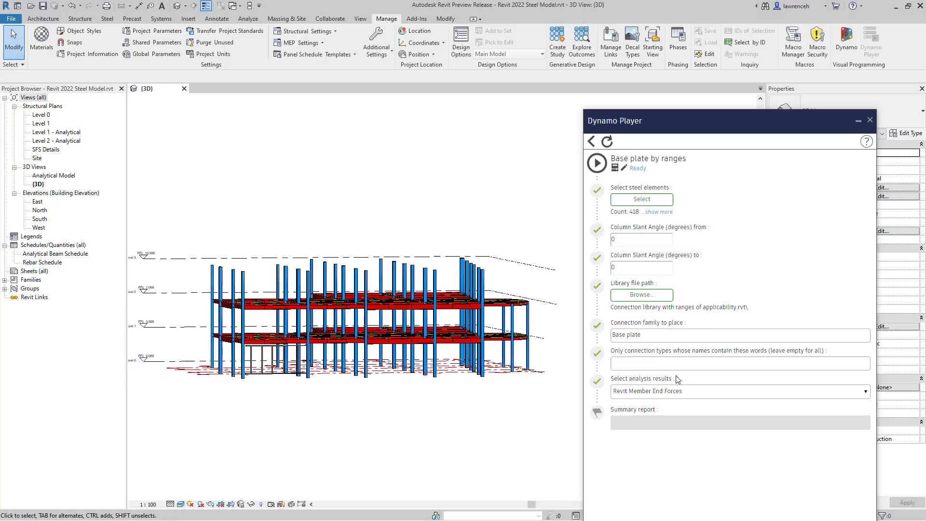
left_click_drag(675, 121, 671, 99)
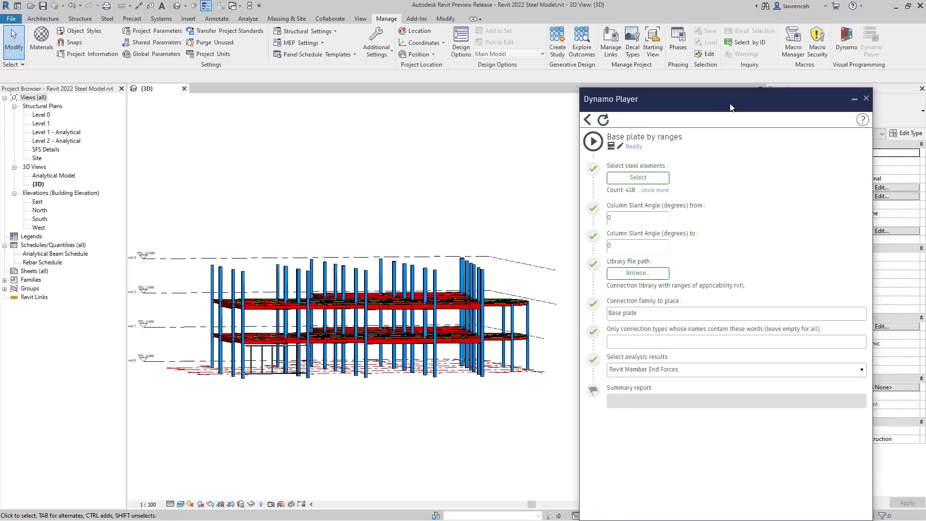
left_click(594, 141)
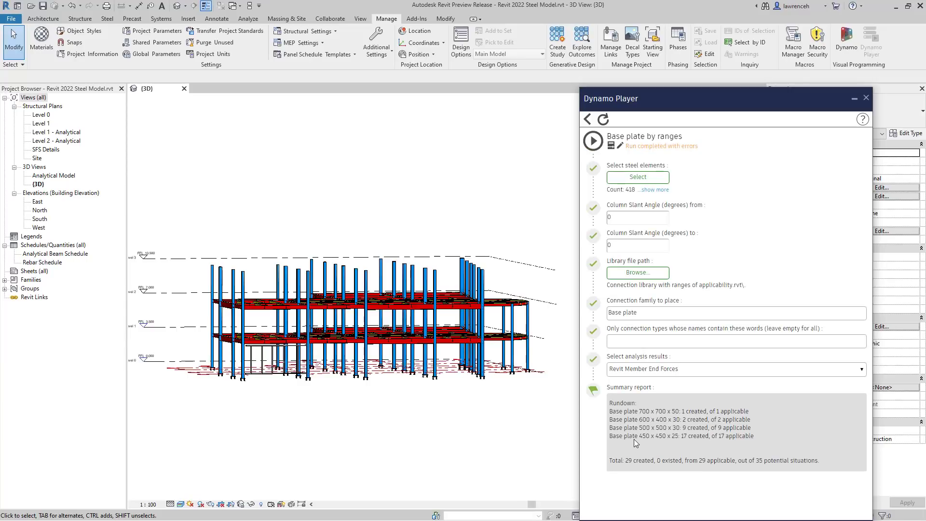
Examine the base plates placed at the column feet around grids 3, 4 and 5, and close Dynamo Player.
middle_click_drag(469, 422, 496, 415, "shift")
scroll(158, 285, "up", 10)
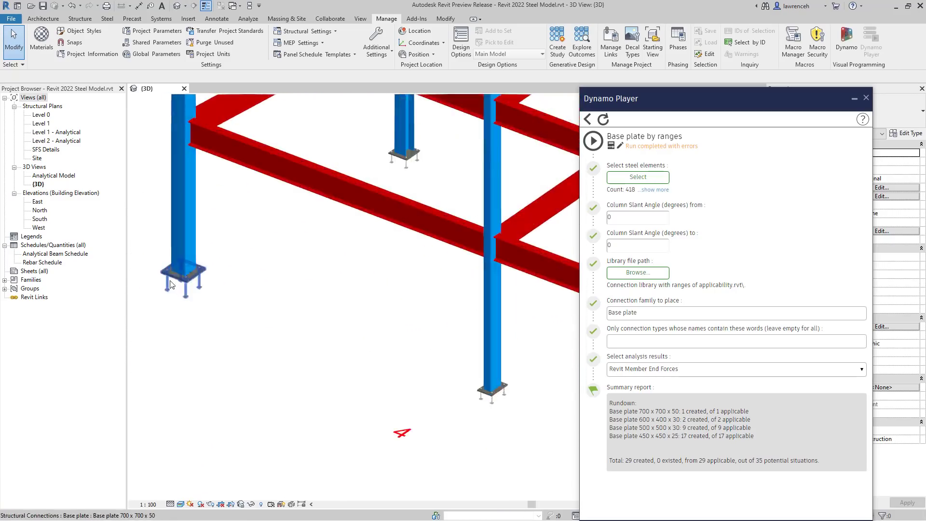
scroll(304, 350, "down", 5)
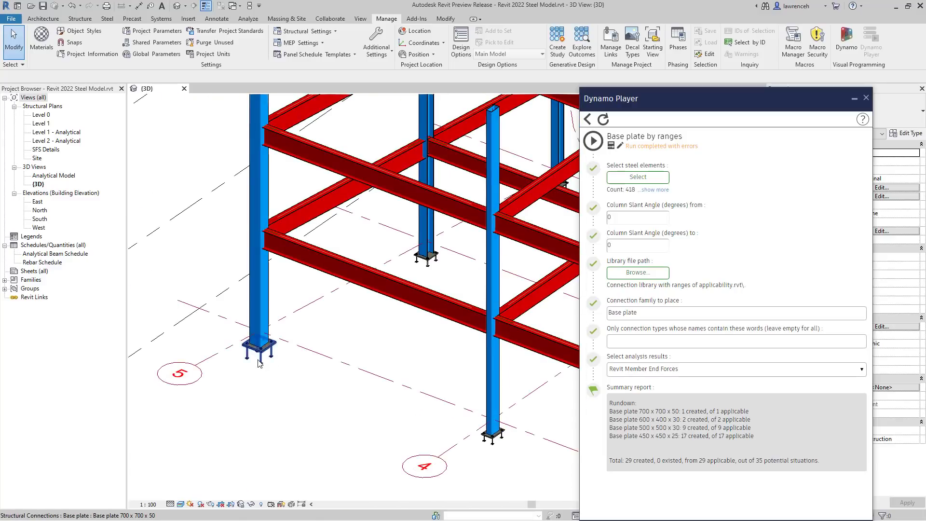
middle_click_drag(303, 389, 278, 371)
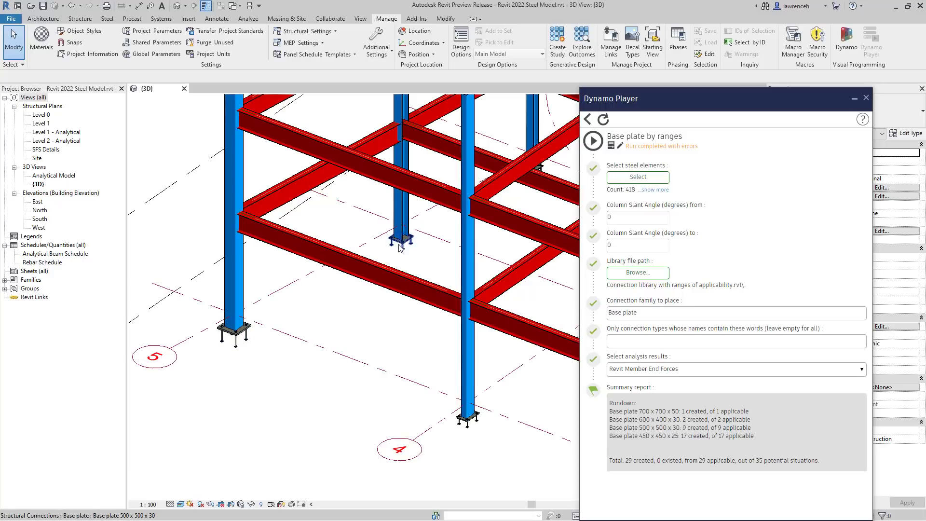
middle_click_drag(470, 406, 302, 363)
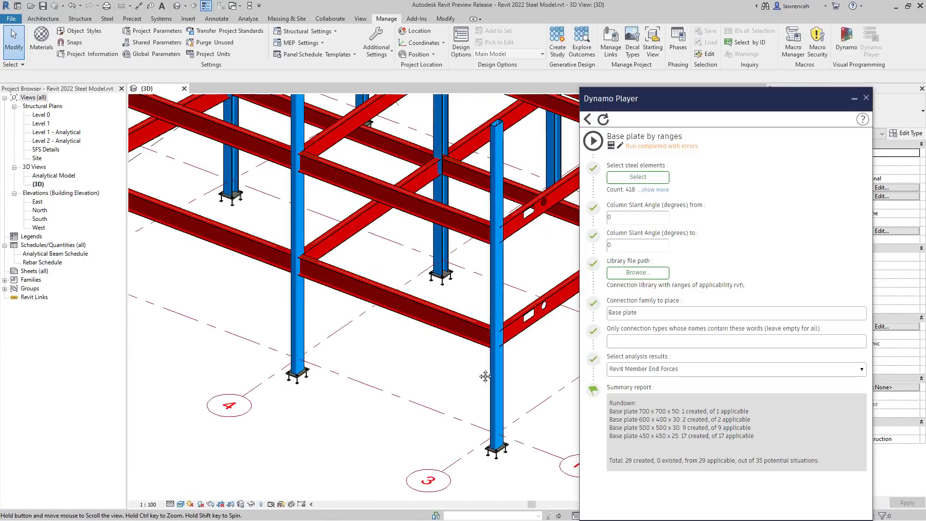
middle_click_drag(485, 376, 319, 351)
middle_click_drag(398, 361, 507, 365)
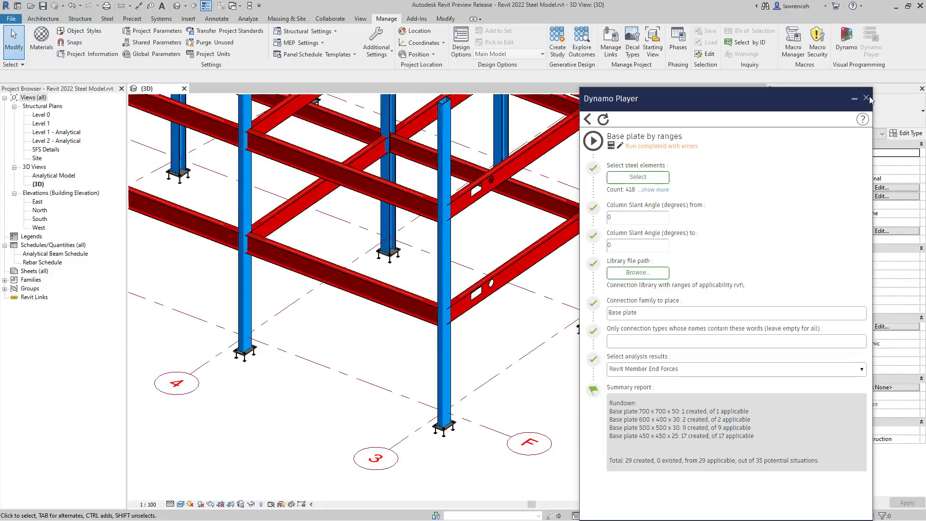
left_click(865, 97)
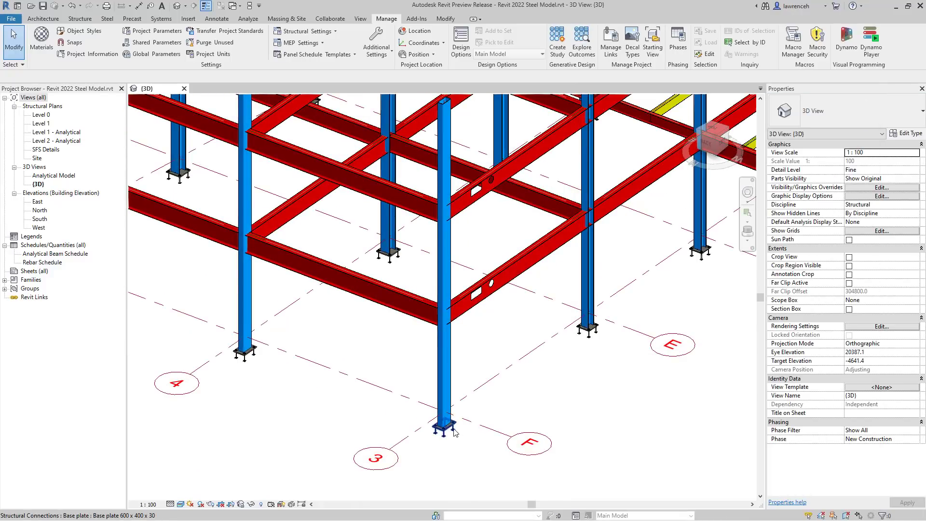
Open the ranges of applicability of the 500 x 500 x 30 base plate type and examine its preview and section names.
left_click(388, 252)
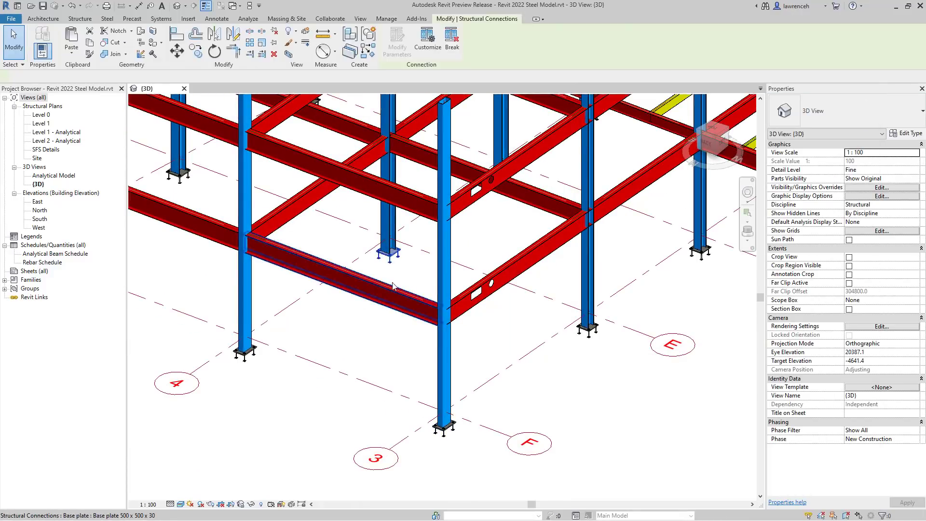
scroll(400, 231, "up", 5)
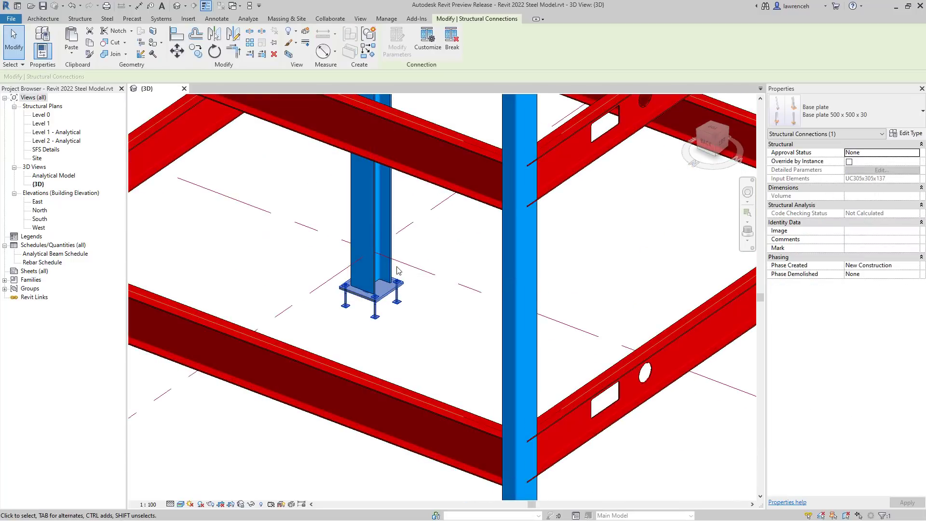
left_click(908, 134)
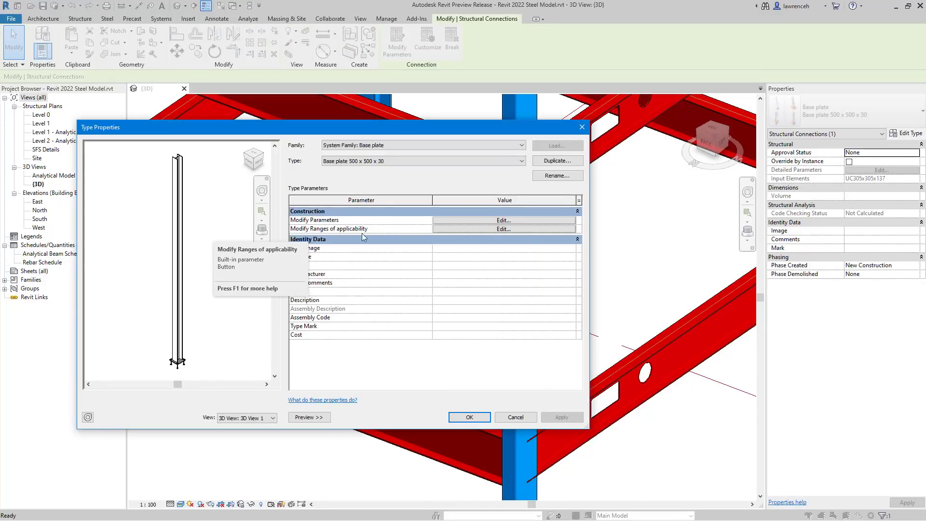
left_click(464, 230)
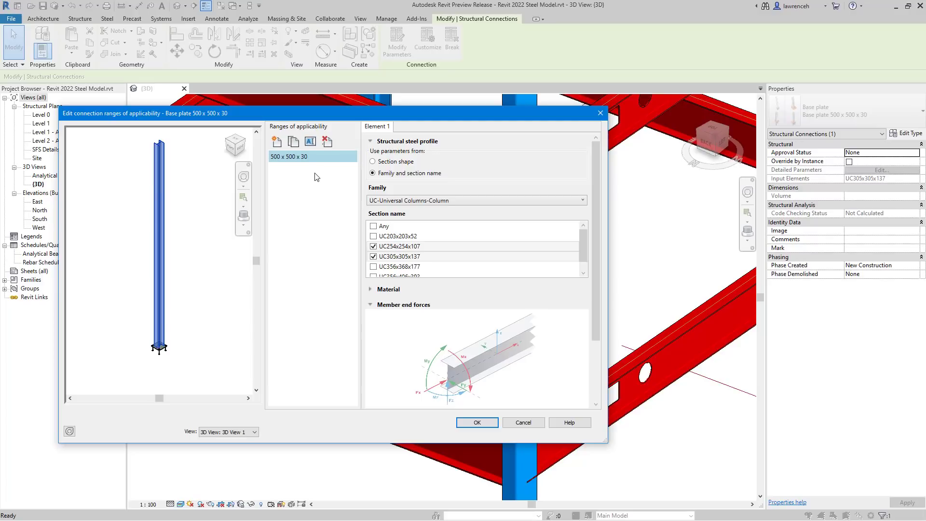
scroll(181, 352, "up", 5)
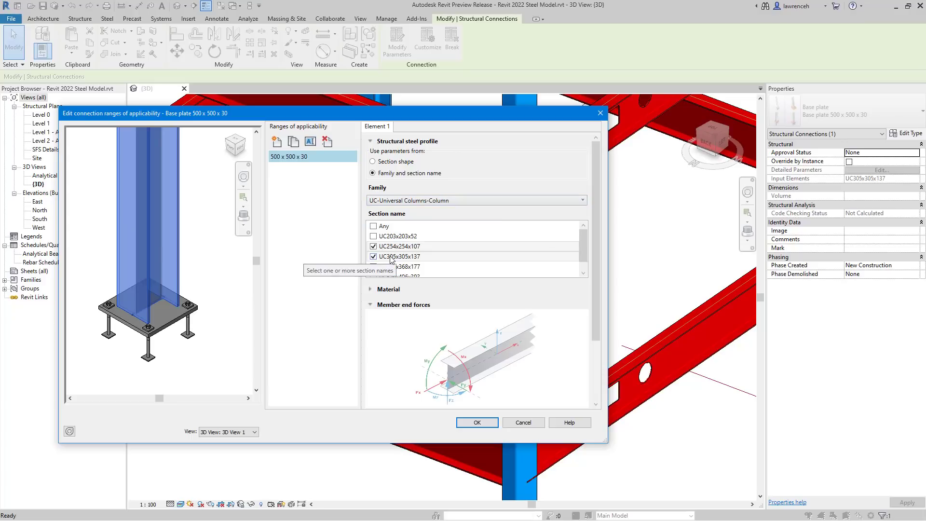
scroll(391, 259, "down", 1)
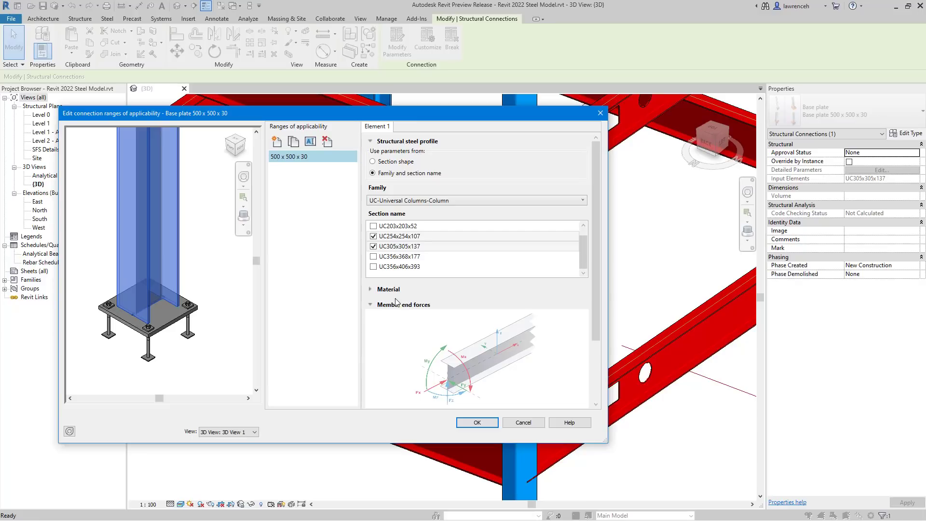
Review the material and member end force criteria of the 500 x 500 x 30 range and close the type settings without saving.
left_click(372, 290)
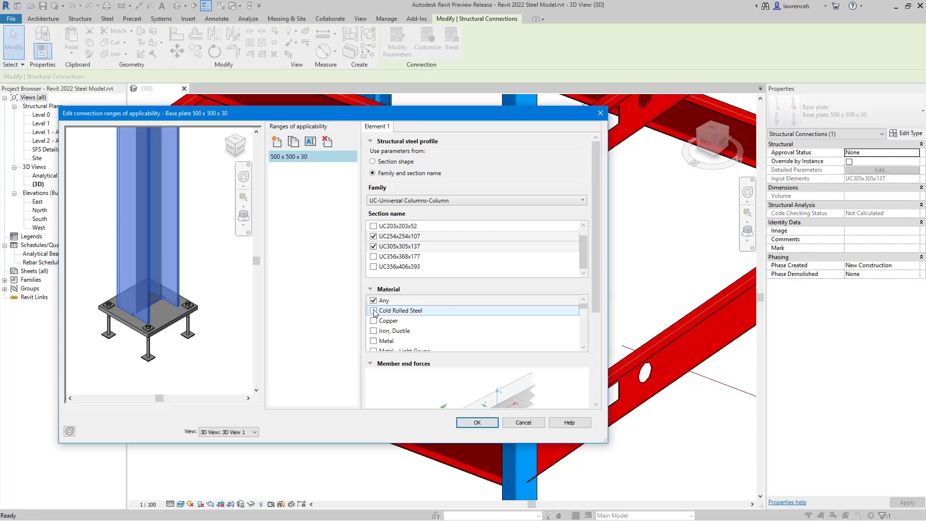
scroll(386, 333, "down", 2)
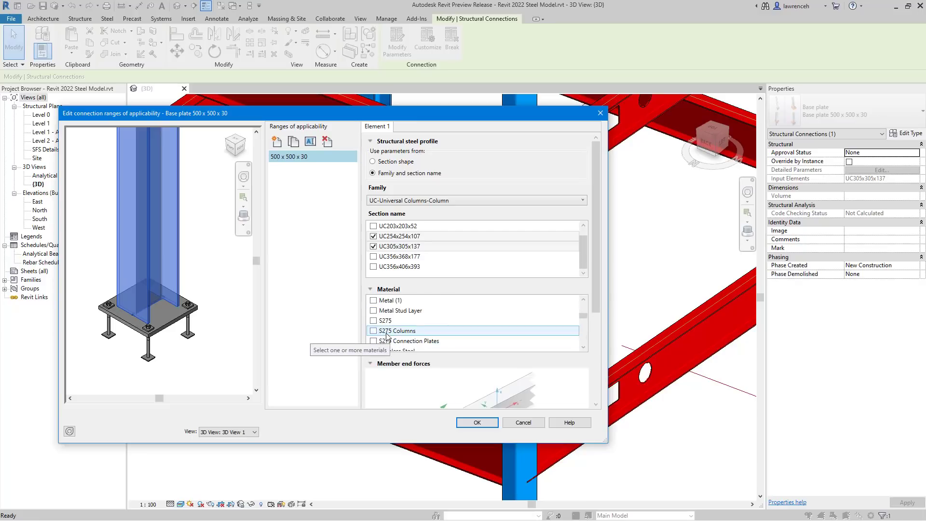
scroll(387, 333, "up", 2)
left_click(370, 290)
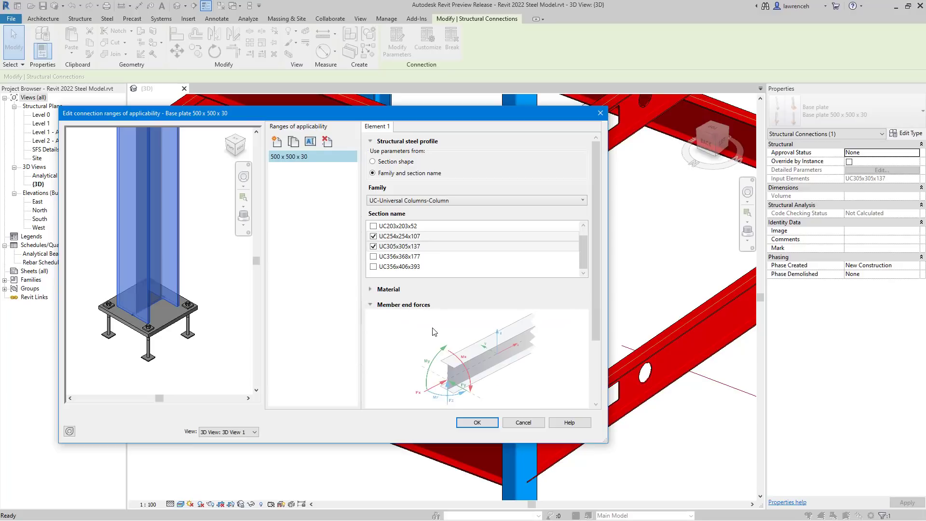
scroll(433, 331, "down", 2)
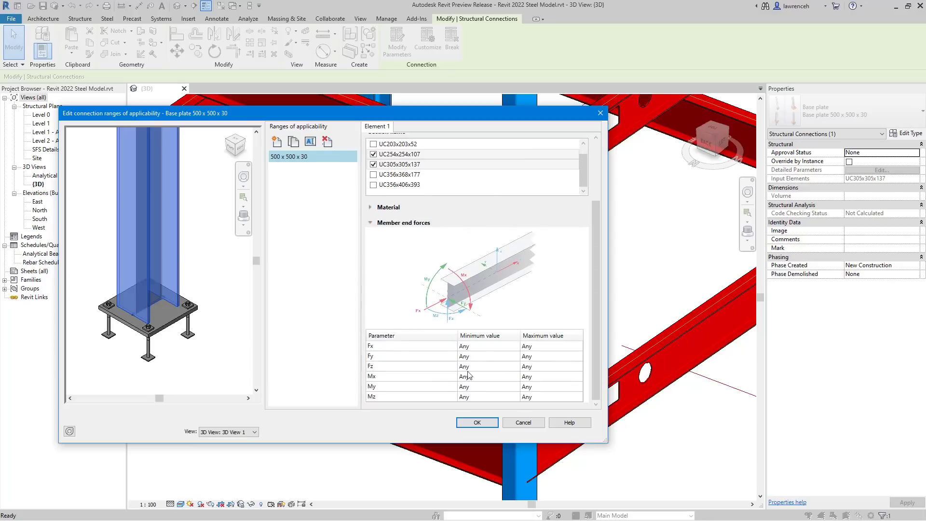
scroll(467, 336, "up", 2)
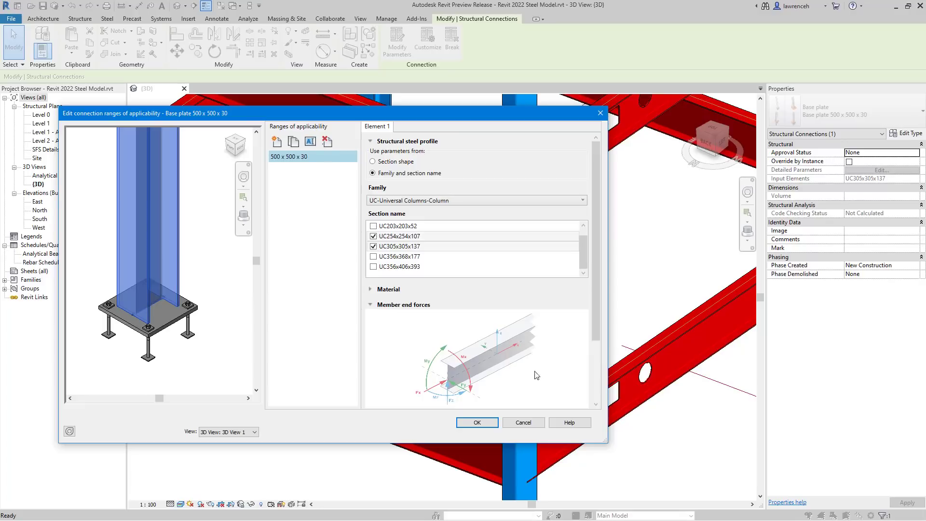
left_click(523, 422)
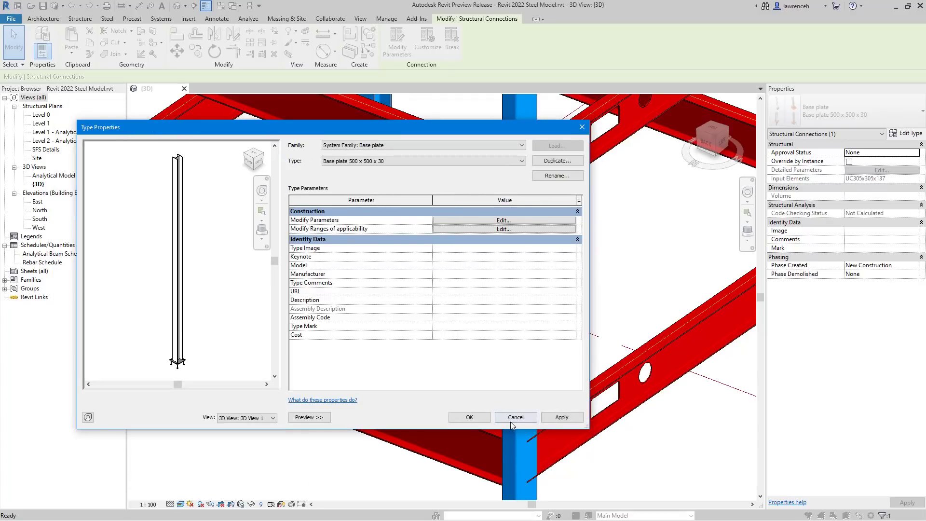
left_click(511, 420)
Open the ranges of applicability of the 450 x 450 x 25 base plate type used on the column near grid E.
scroll(530, 429, "down", 5)
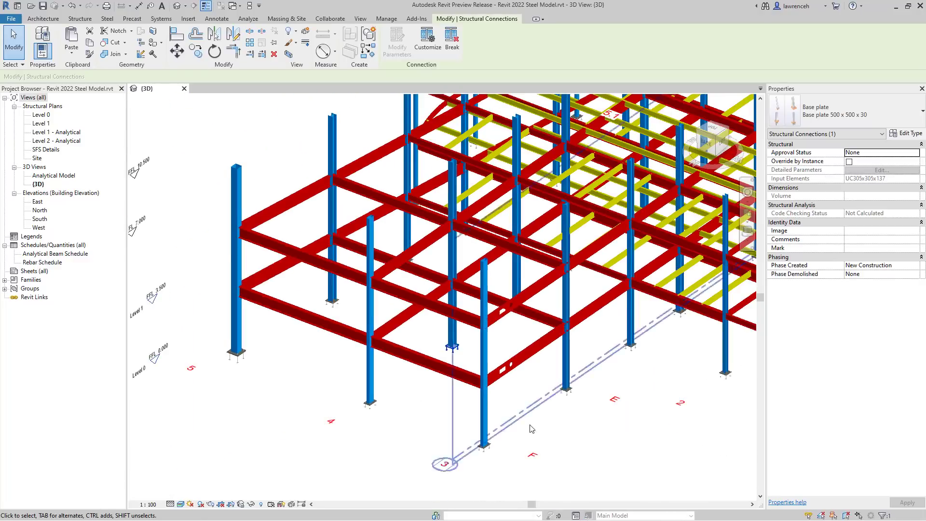
left_click(530, 428)
scroll(595, 383, "up", 3)
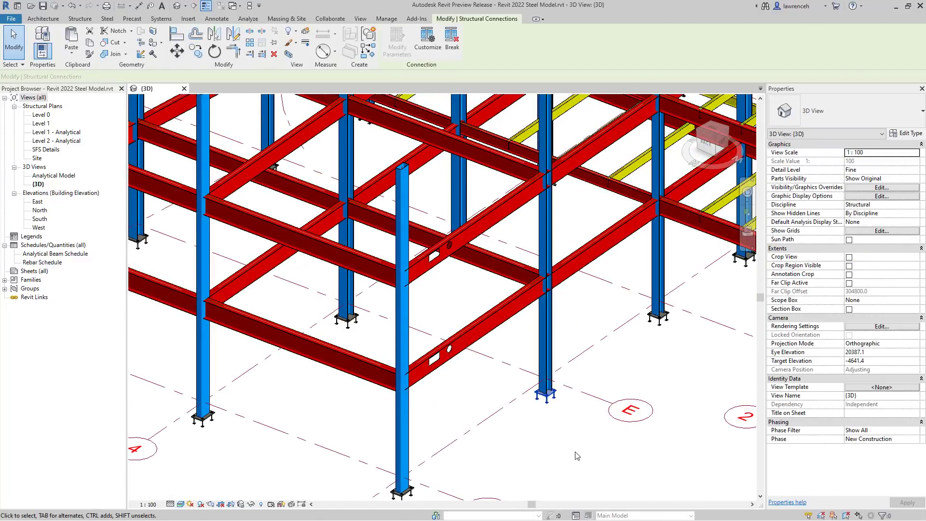
left_click(545, 394)
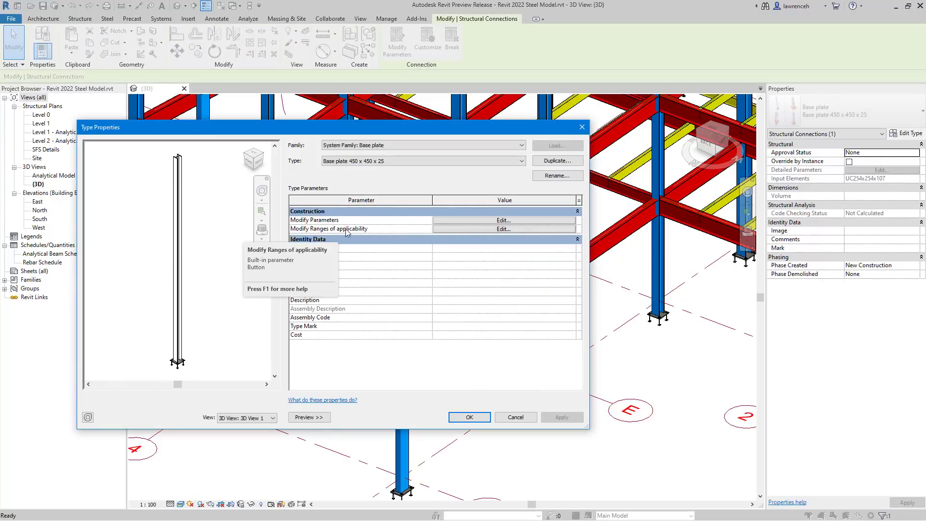
left_click(458, 228)
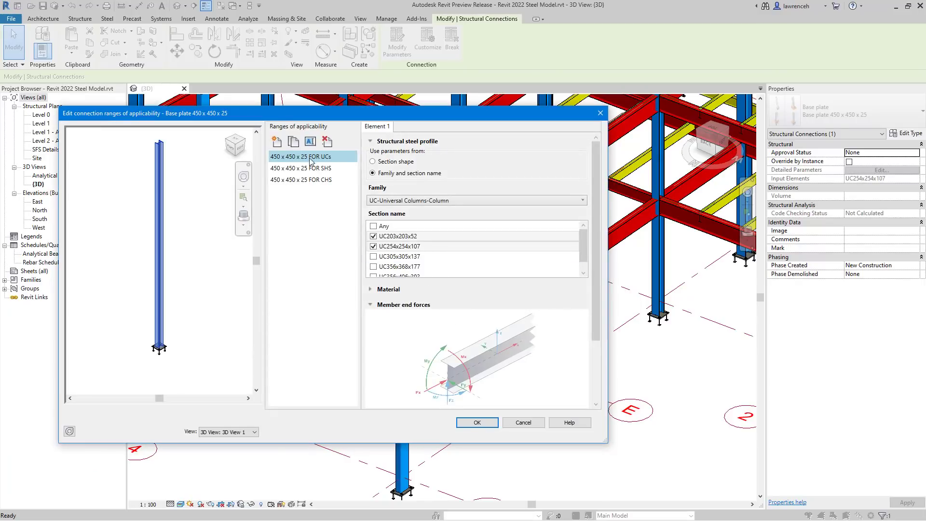
Review the section names in the UC, SHS and CHS ranges of this base plate type and close its settings without saving.
left_click(294, 168)
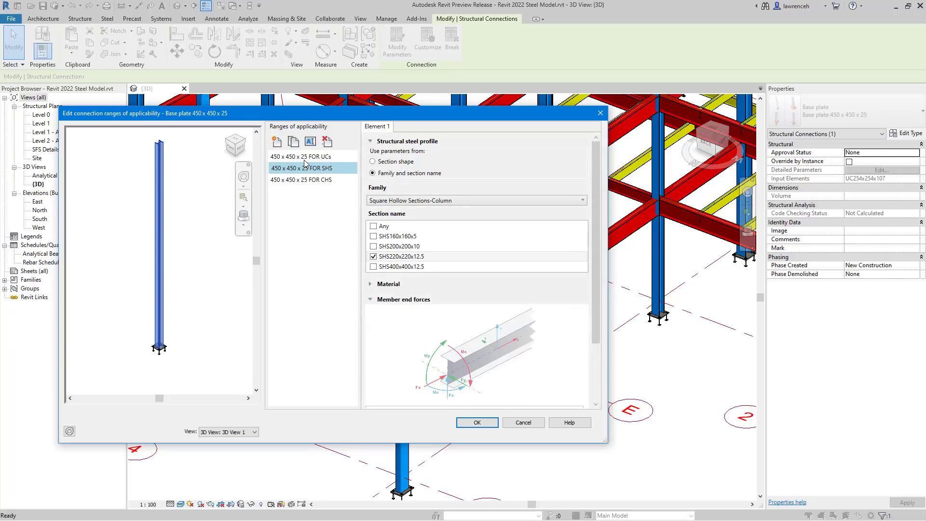
left_click(286, 156)
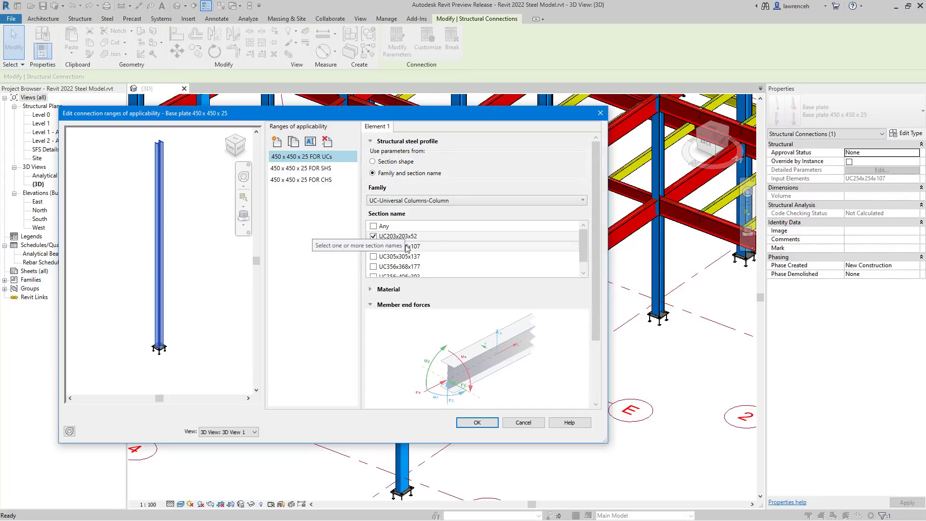
left_click(326, 169)
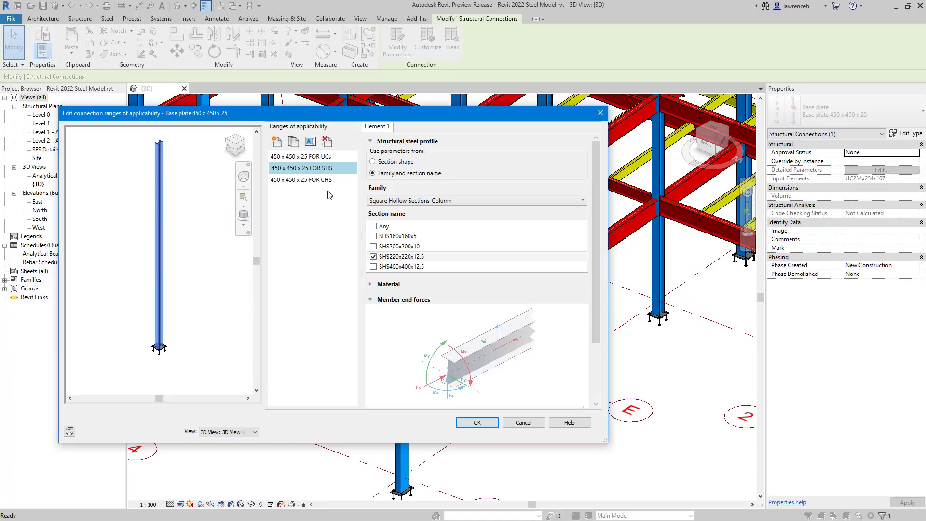
left_click(307, 181)
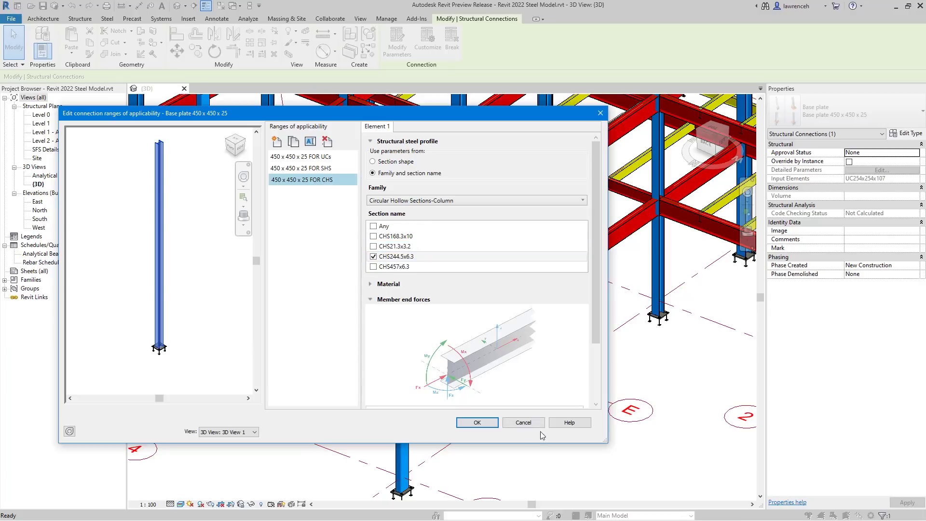
left_click(523, 423)
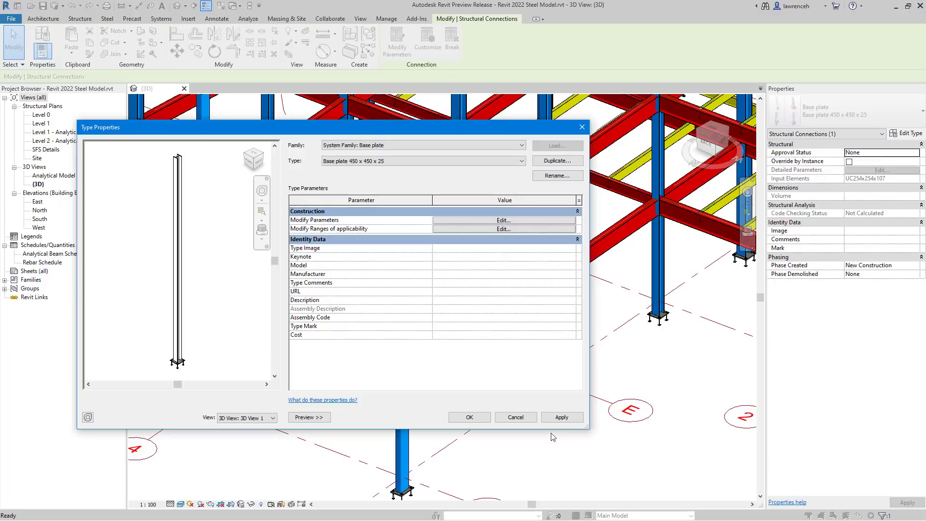
left_click(515, 417)
Open the Object Styles of the model and expand the Structural Connections category.
left_click(542, 416)
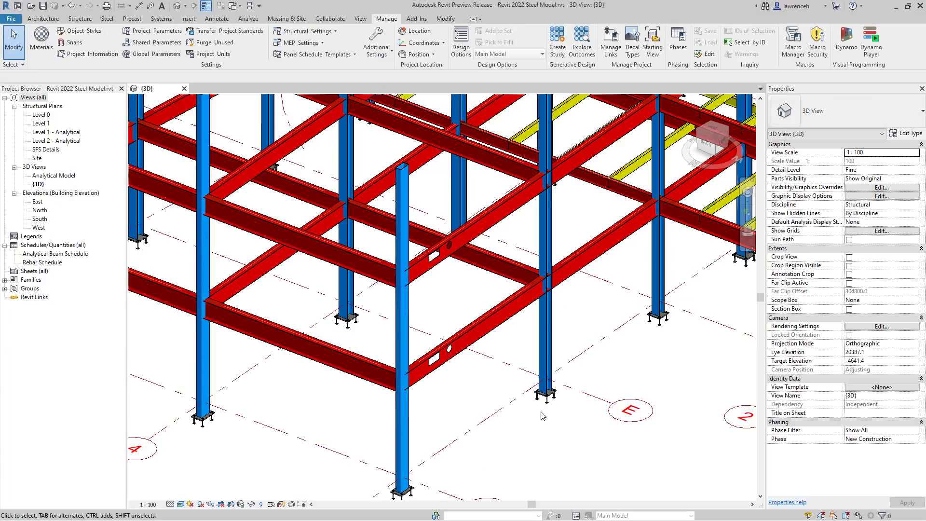
scroll(542, 416, "down", 10)
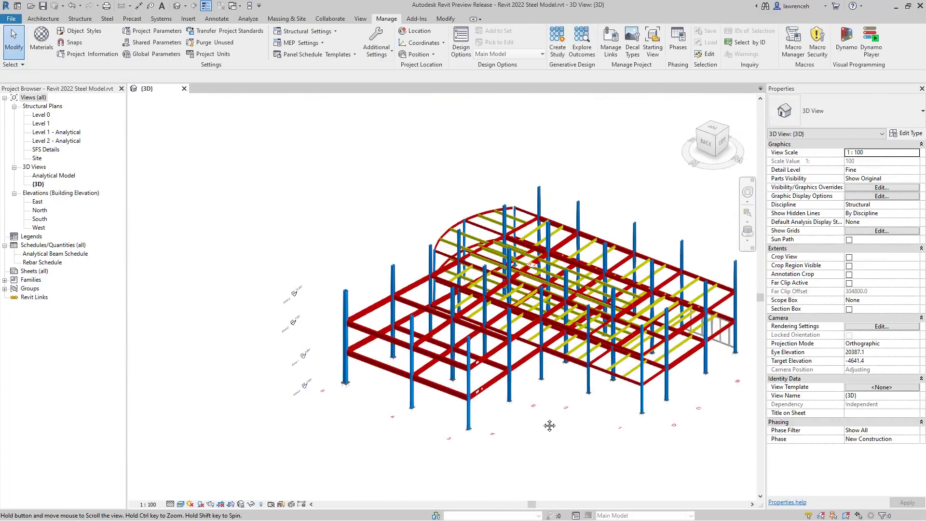
middle_click_drag(549, 425, 539, 421)
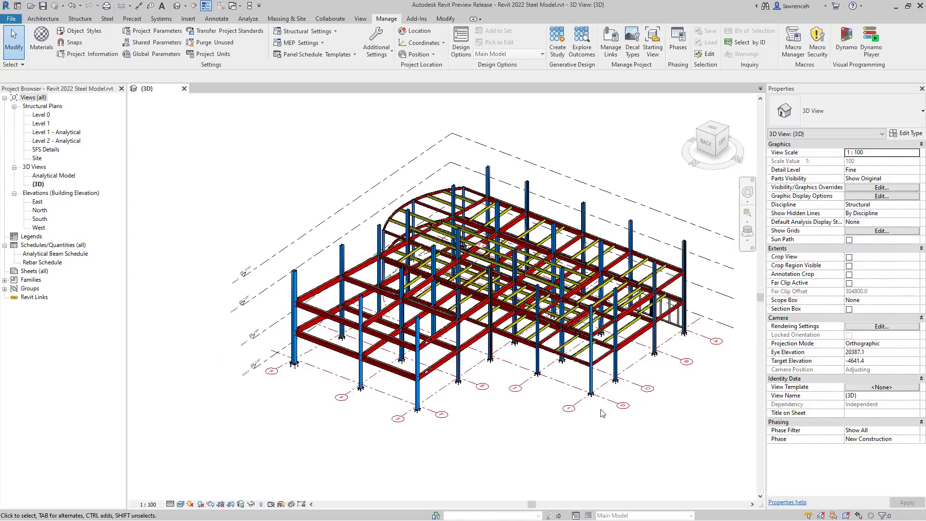
scroll(542, 376, "up", 10)
scroll(587, 401, "up", 5)
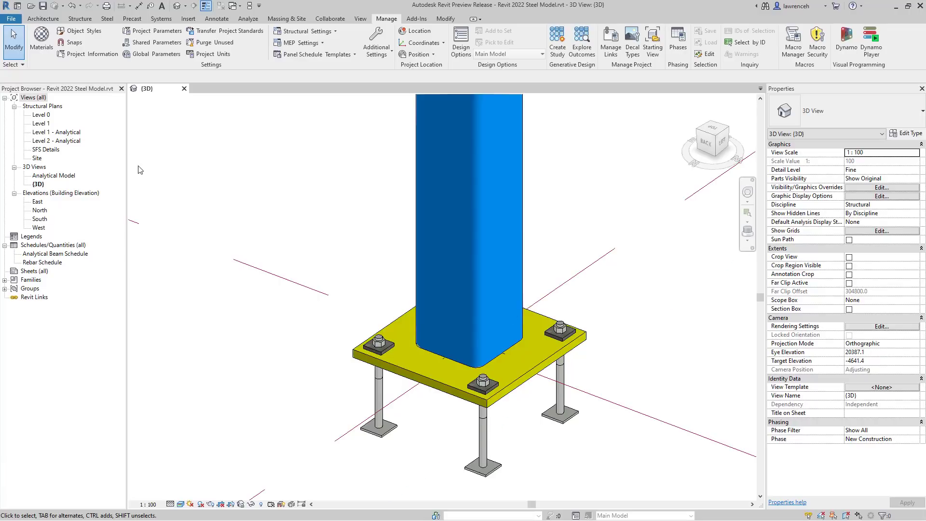
left_click(89, 36)
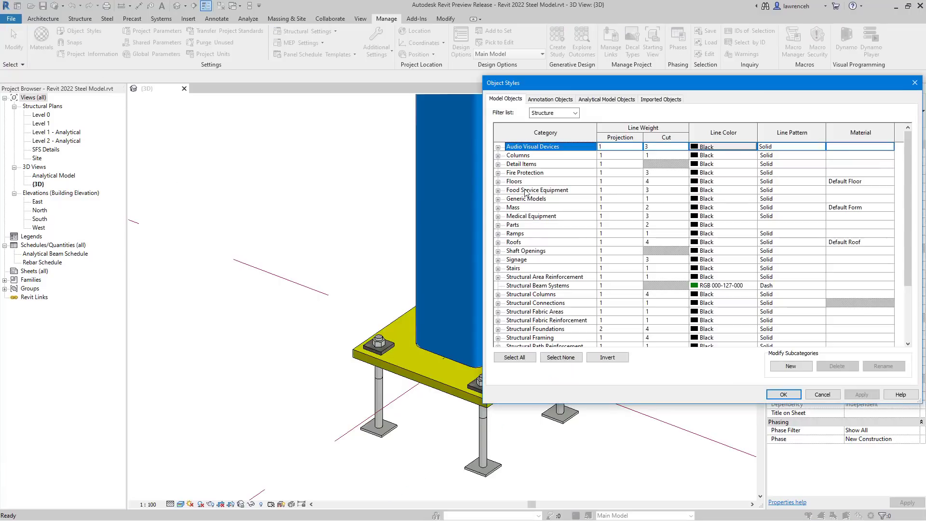
left_click_drag(618, 89, 458, 84)
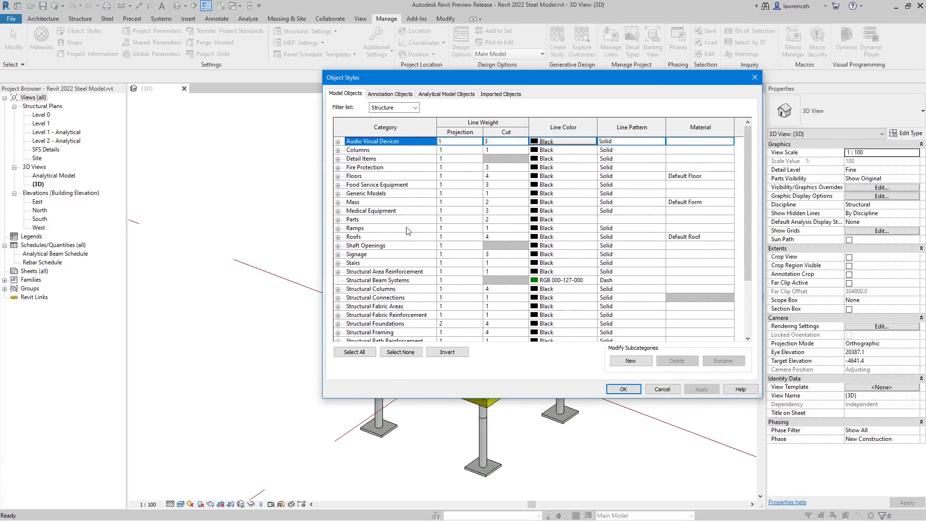
left_click(337, 298)
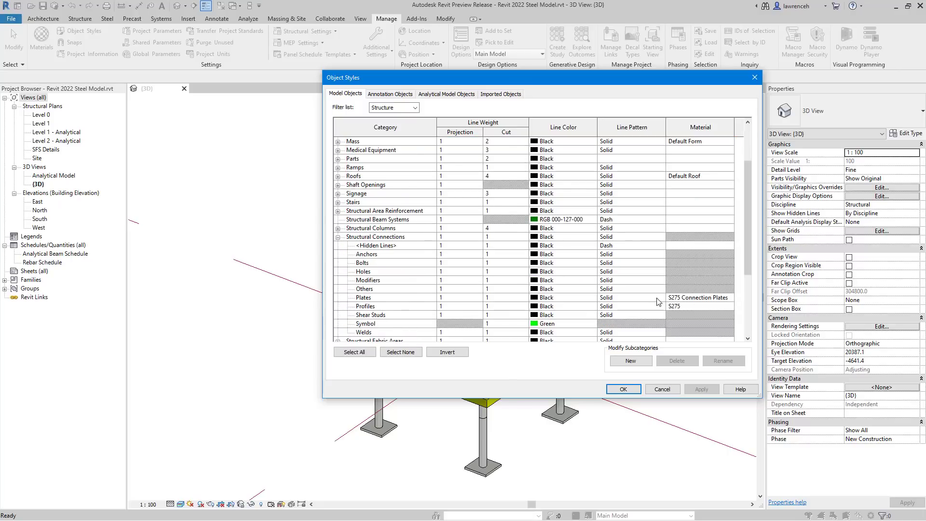
Set the material of the Plates subcategory to S275 Columns and confirm the object styles.
left_click(697, 299)
key("ctrl")
key("ctrl")
key("ctrl")
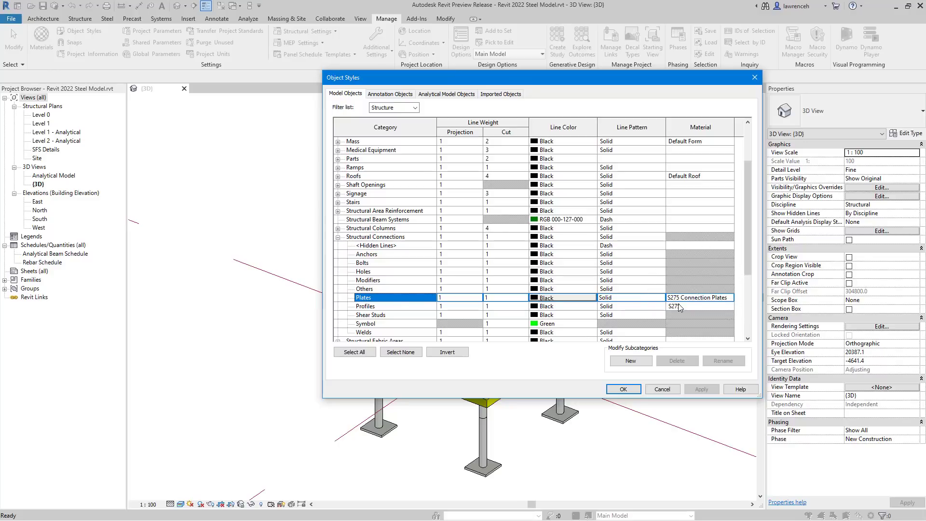
left_click(688, 309)
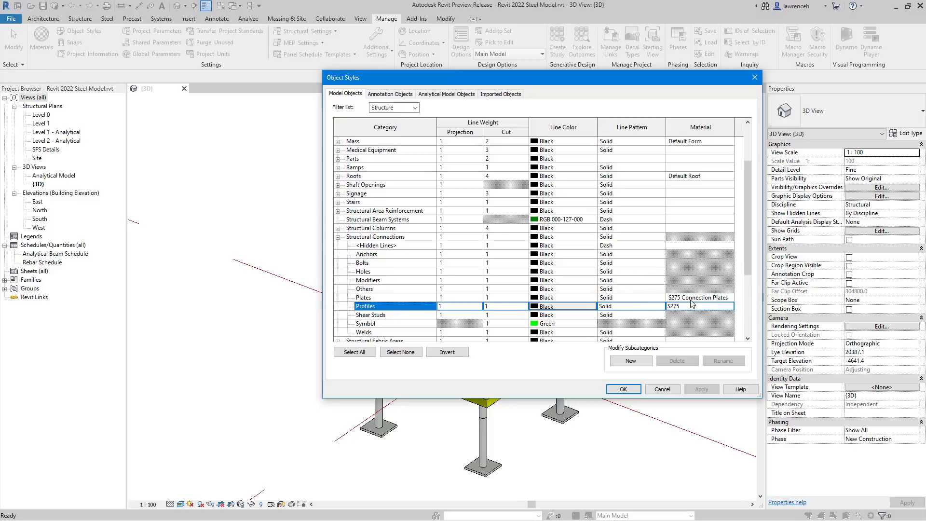
left_click(691, 299)
left_click(723, 299)
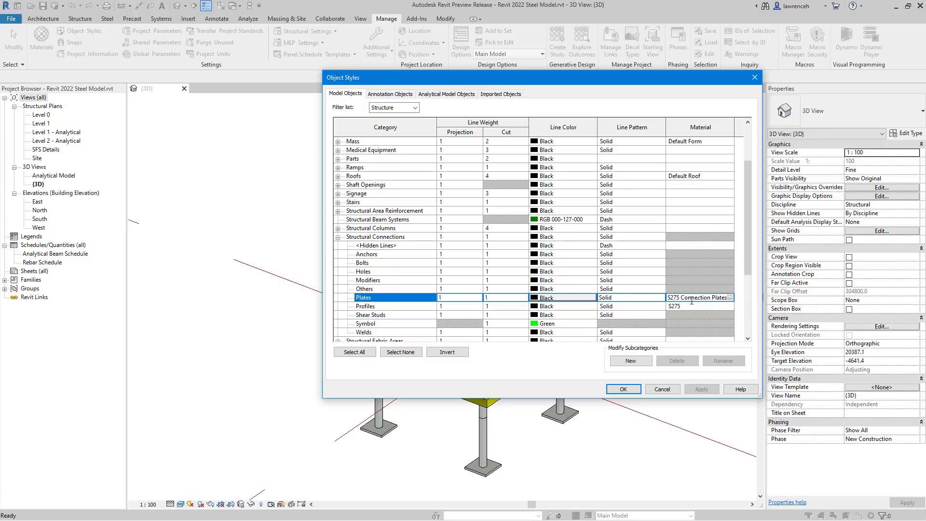
left_click(730, 298)
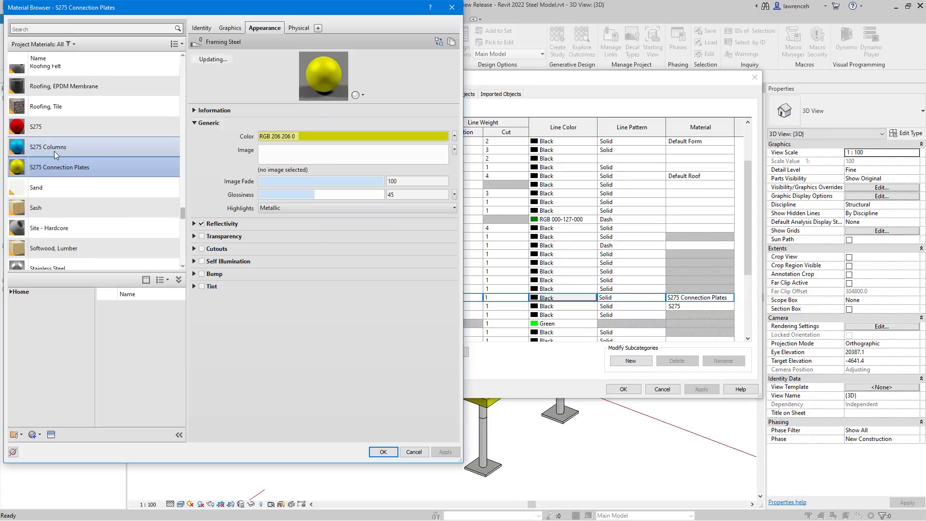
left_click(73, 152)
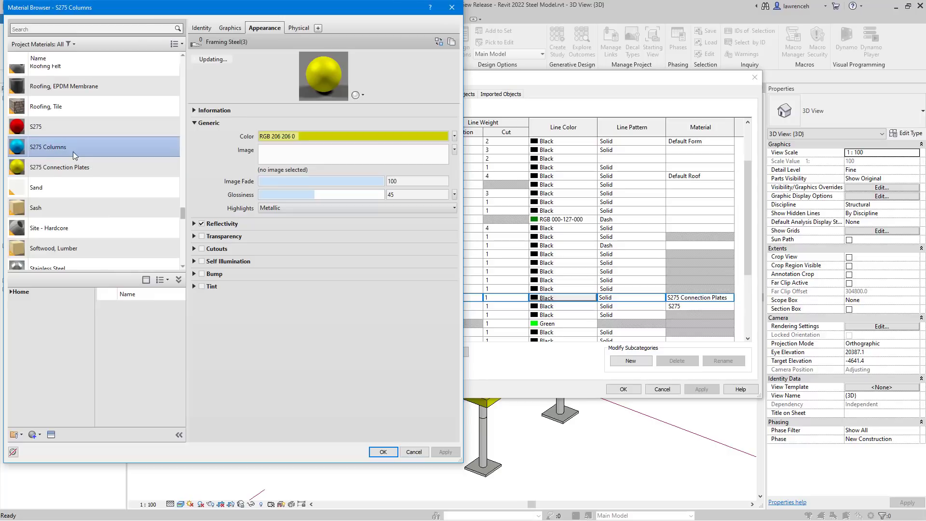
left_click(381, 452)
left_click(622, 389)
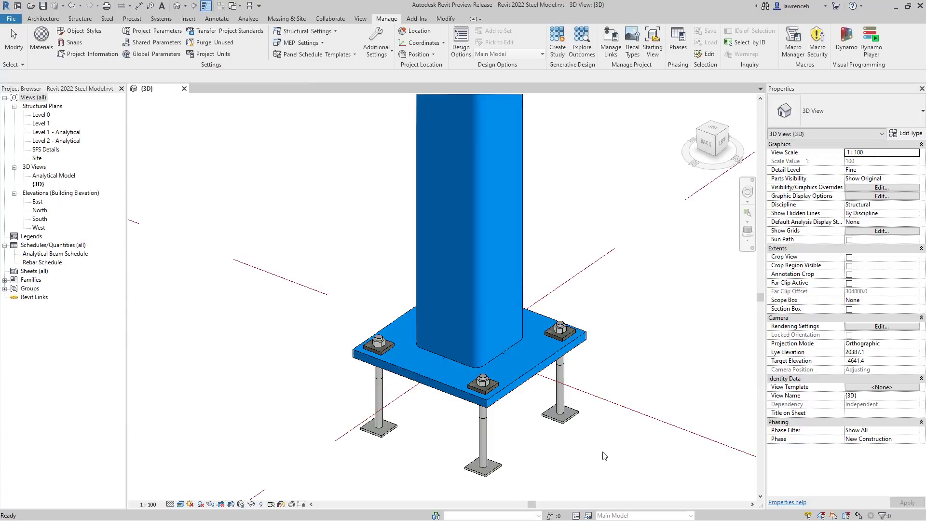
Examine the base plates in their new material around grids 1, 2, D and E and across the whole frame.
scroll(605, 455, "down", 10)
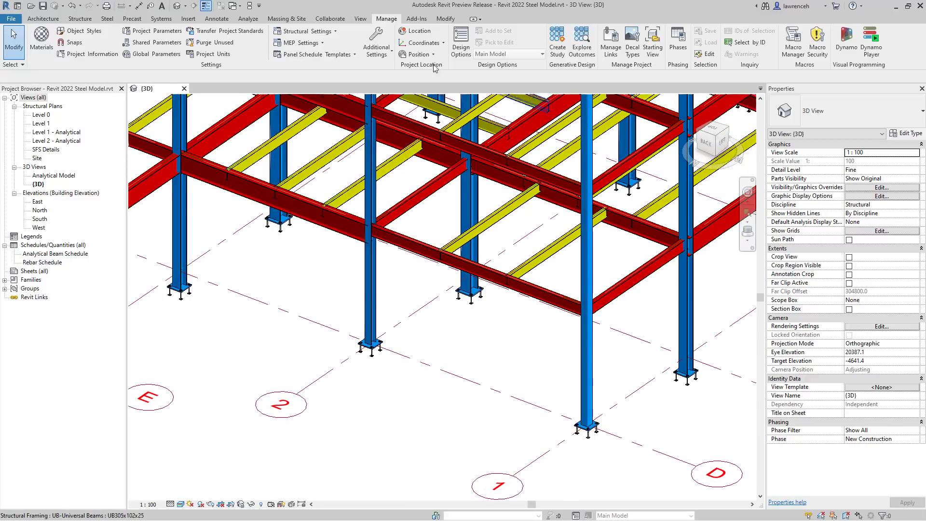
middle_click_drag(483, 366, 603, 426)
scroll(604, 426, "down", 8)
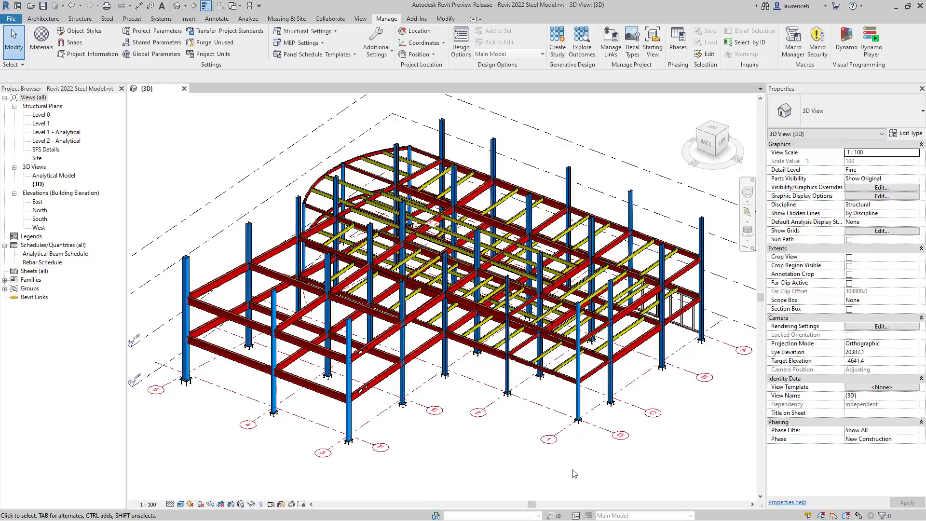
left_click(574, 432)
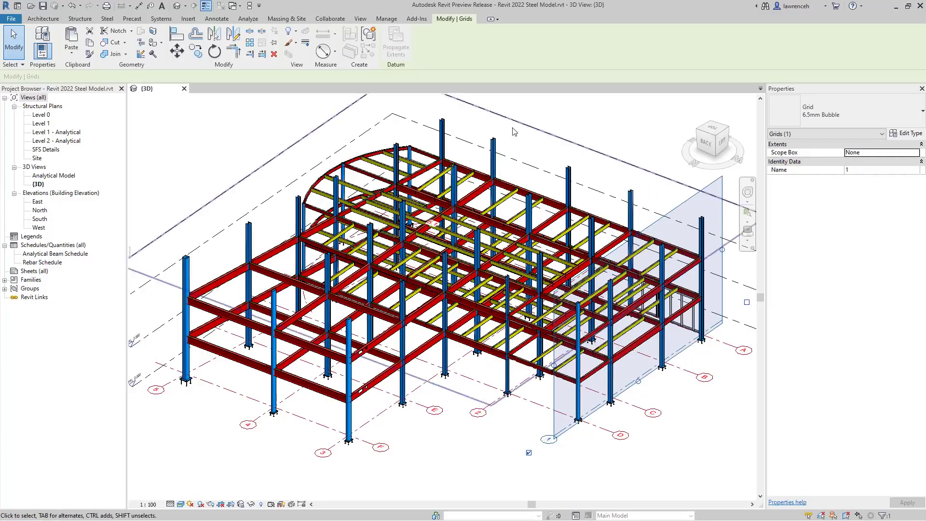
left_click(601, 467)
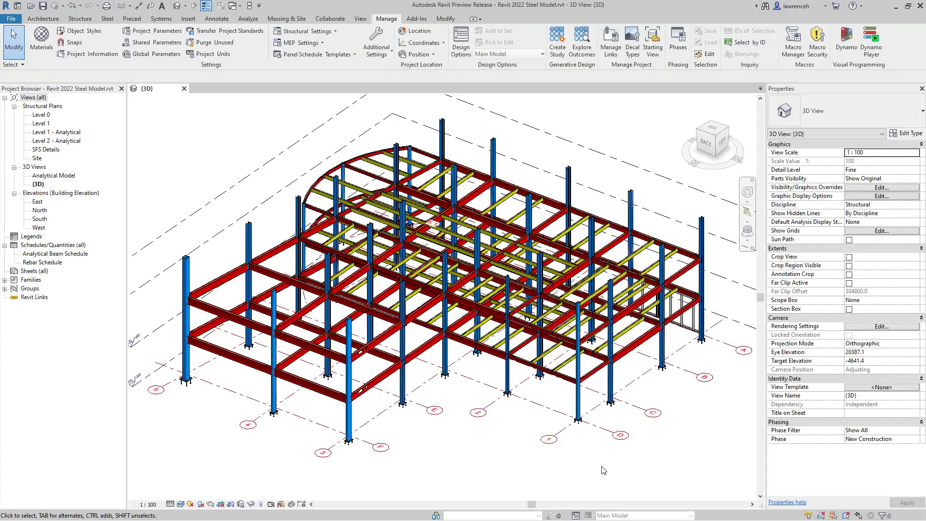
left_click(548, 439)
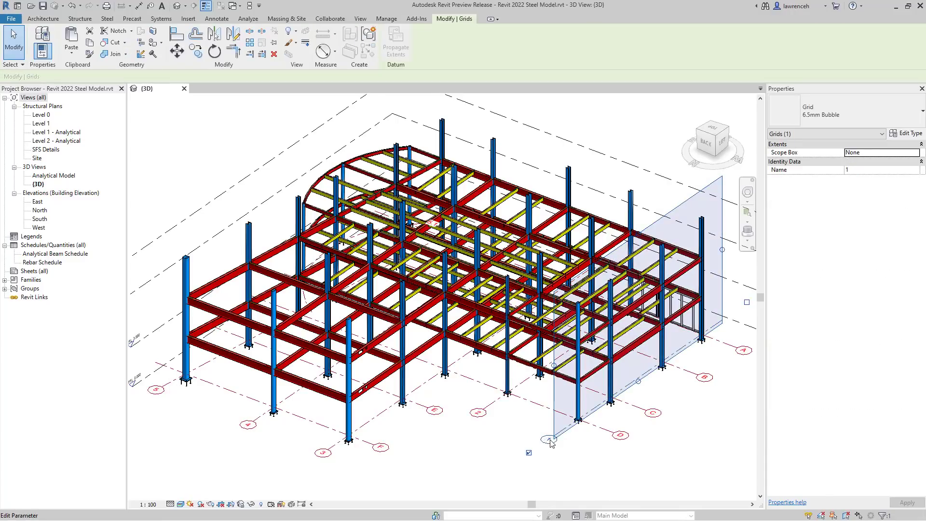
left_click(548, 439)
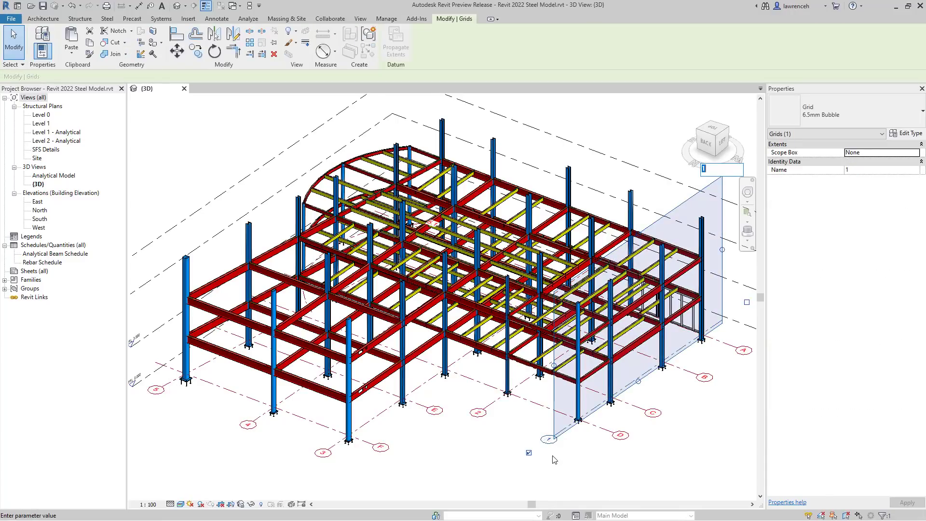
left_click(580, 456)
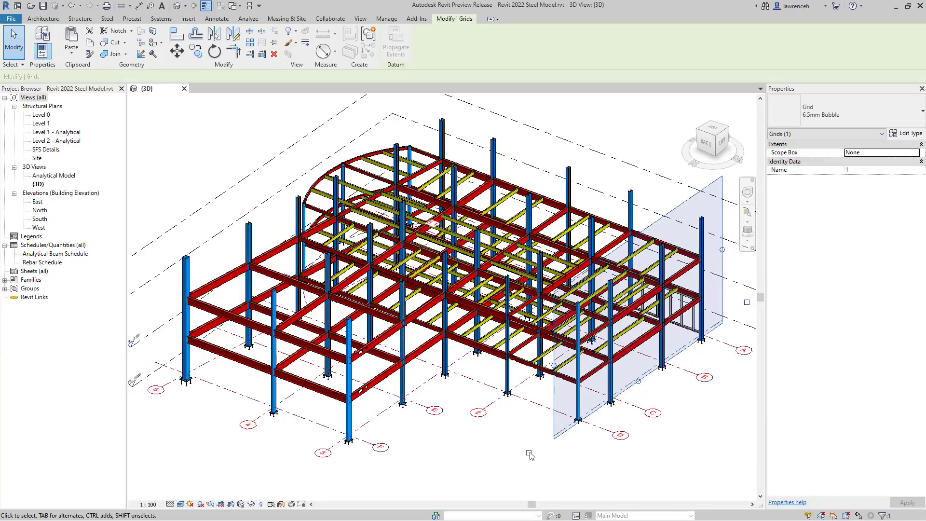
left_click(560, 460)
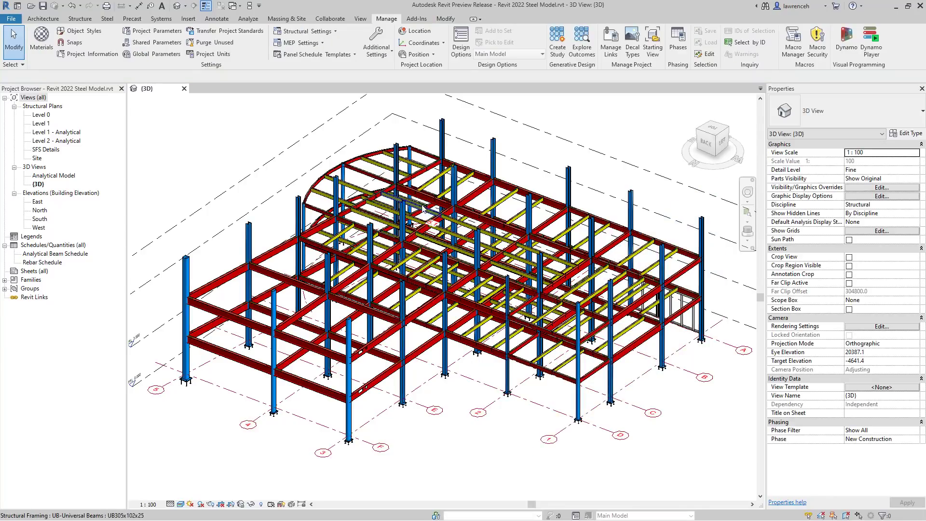
Inspect the columns and base plates inside the frame around grid 5.1 and return to an overview of the model.
scroll(423, 222, "up", 5)
scroll(423, 221, "up", 4)
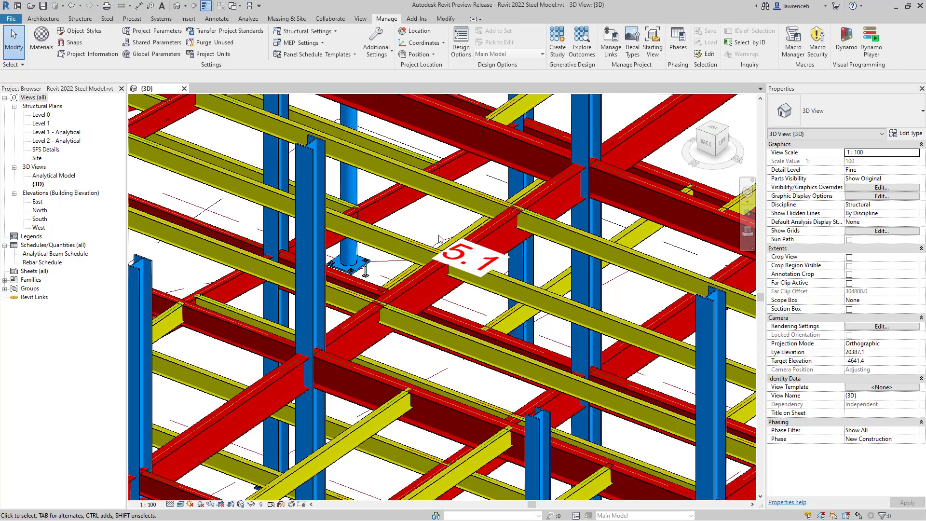
scroll(440, 237, "down", 8)
middle_click_drag(467, 368, 436, 439, "shift")
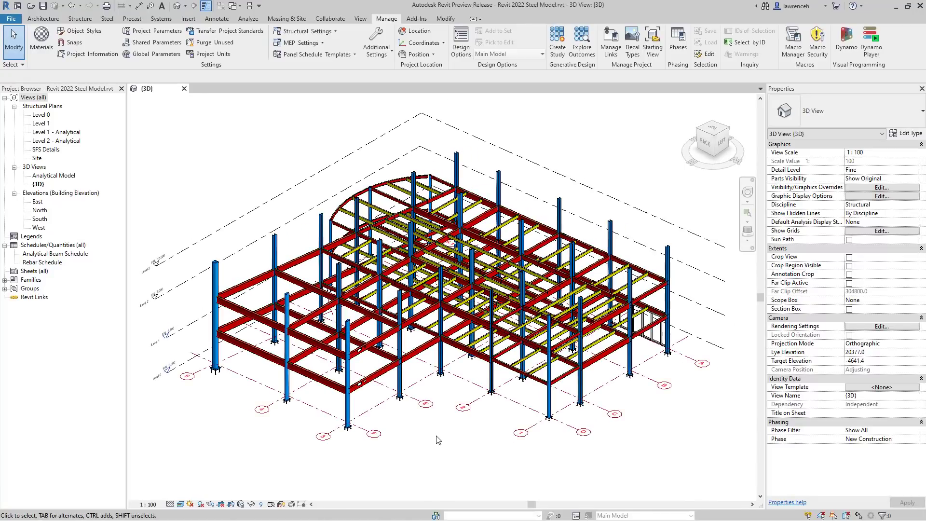
Hide the Grids annotation category in the 3D view through its visibility/graphic overrides.
key("v")
key("v")
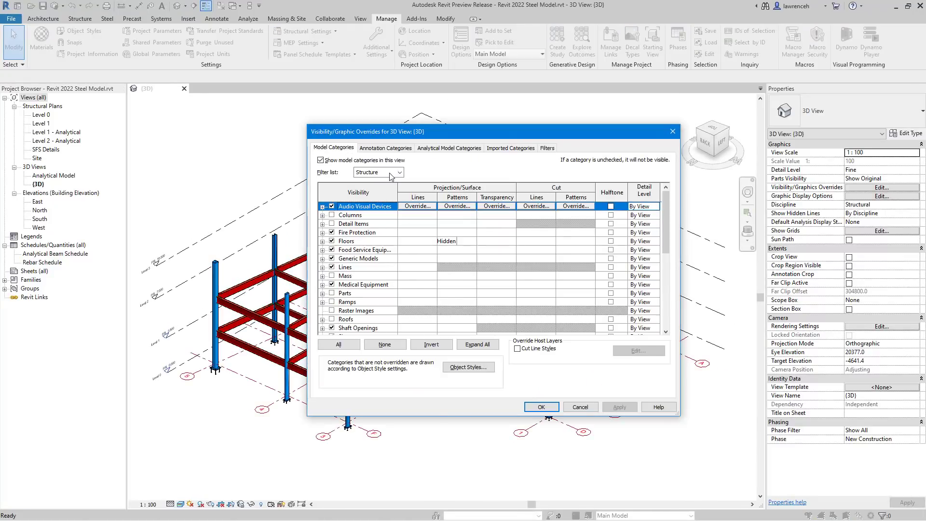
left_click(385, 148)
scroll(390, 280, "down", 3)
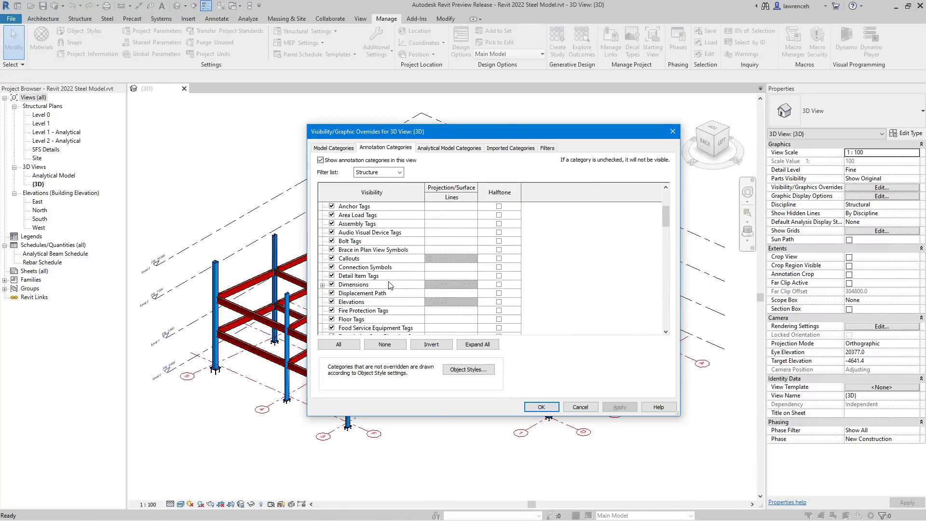
scroll(389, 285, "down", 2)
scroll(357, 303, "down", 1)
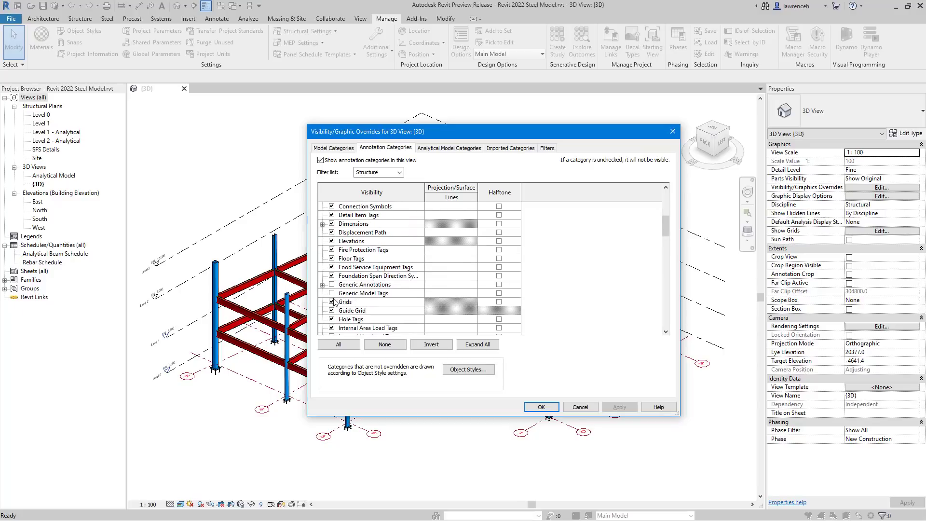
left_click(332, 302)
left_click(540, 406)
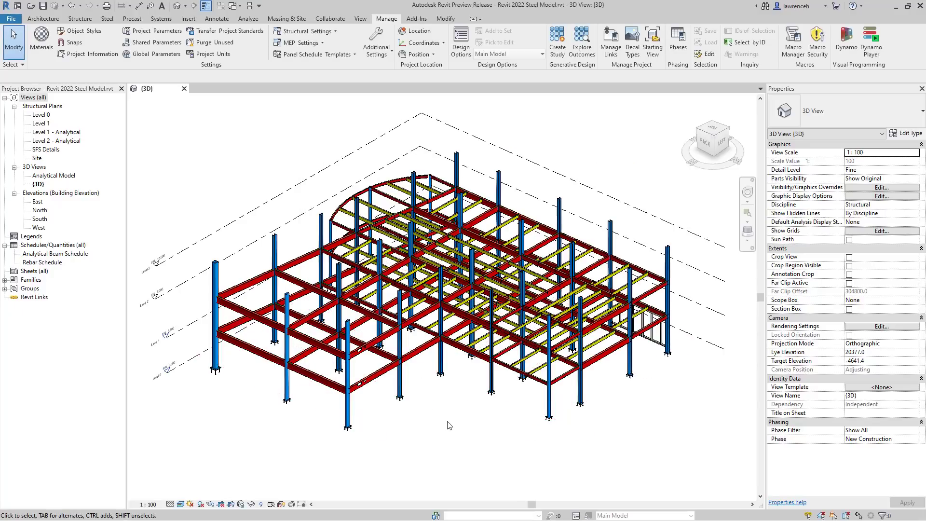
Open the SFS Details structural plan and tag the first stud beside grid 1 by category.
double_click(46, 151)
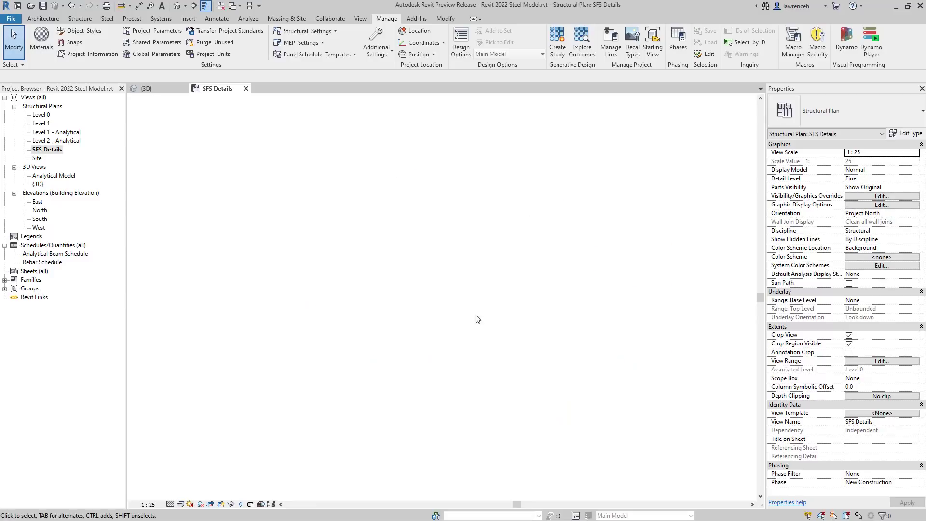
scroll(407, 331, "up", 3)
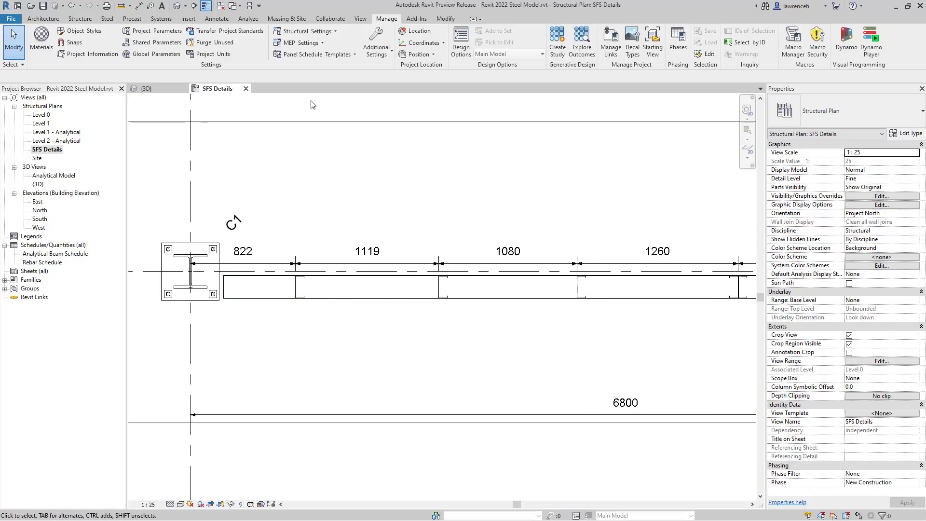
left_click(217, 18)
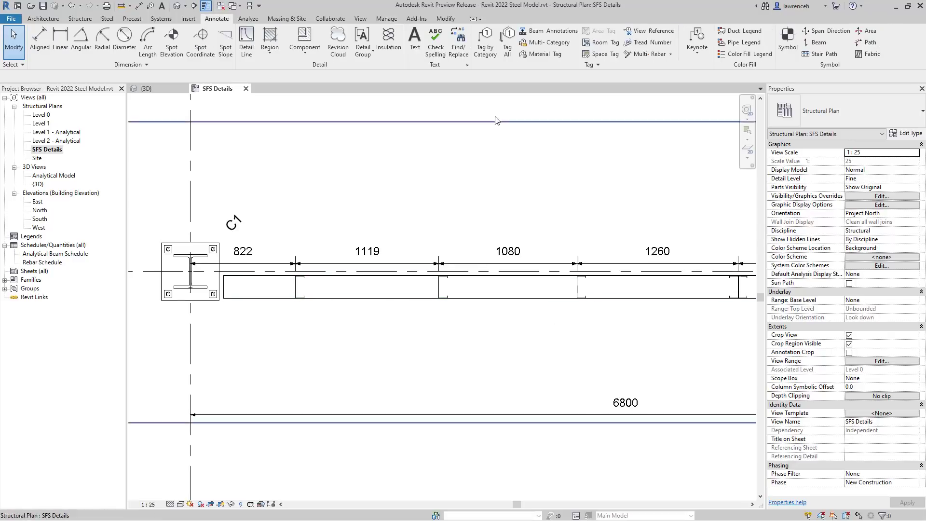
left_click(490, 54)
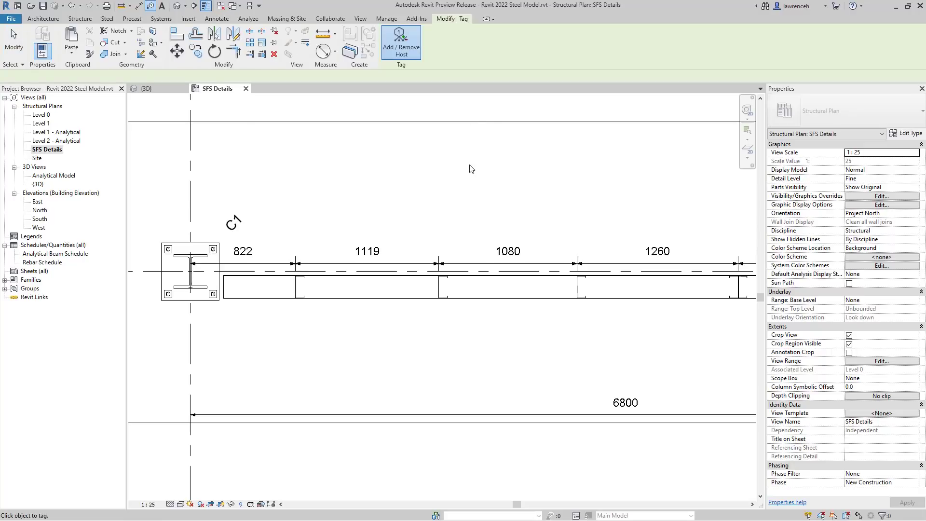
left_click(298, 289)
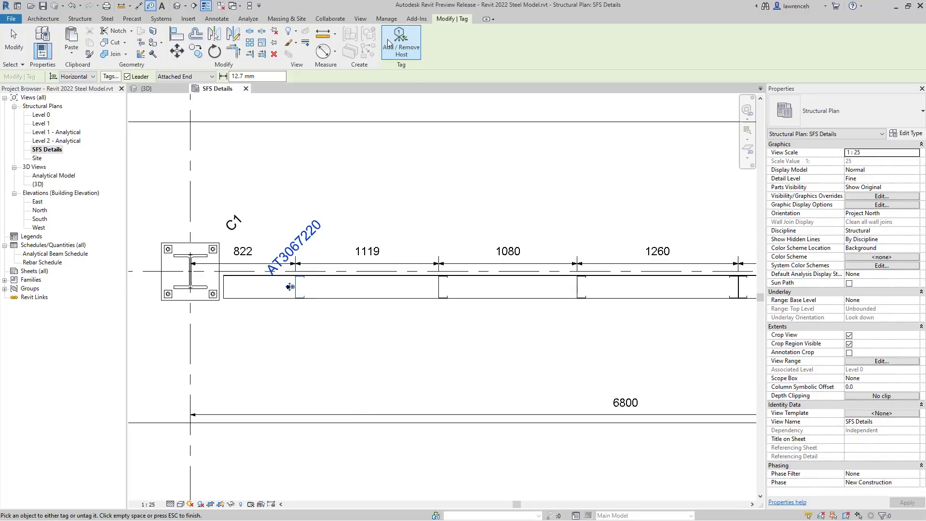
Add the next four studs between grids 1 and 2 as hosts of the stud tag and finish tagging.
left_click(399, 34)
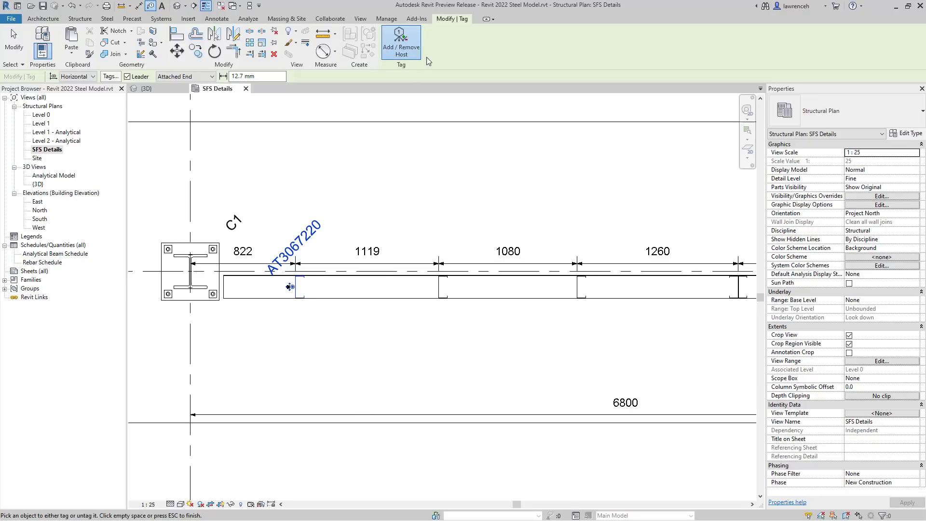
left_click(438, 293)
left_click(580, 288)
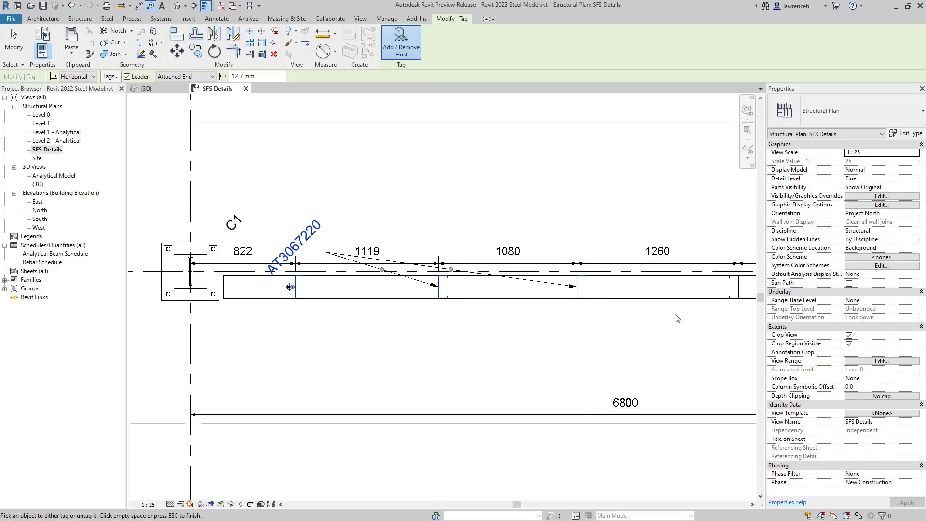
middle_click_drag(674, 317, 580, 328)
scroll(581, 327, "down", 1)
left_click(626, 303)
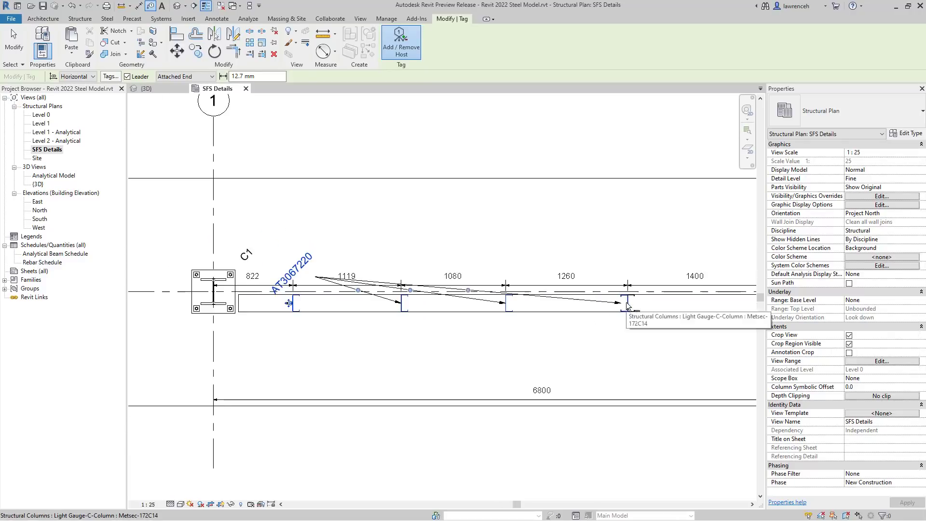
middle_click_drag(686, 340, 506, 327)
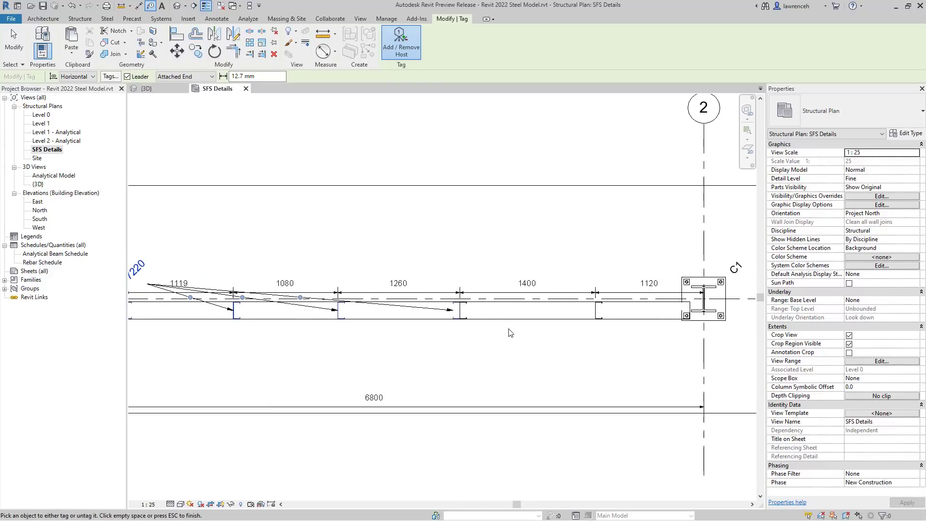
left_click(600, 313)
scroll(658, 339, "down", 1)
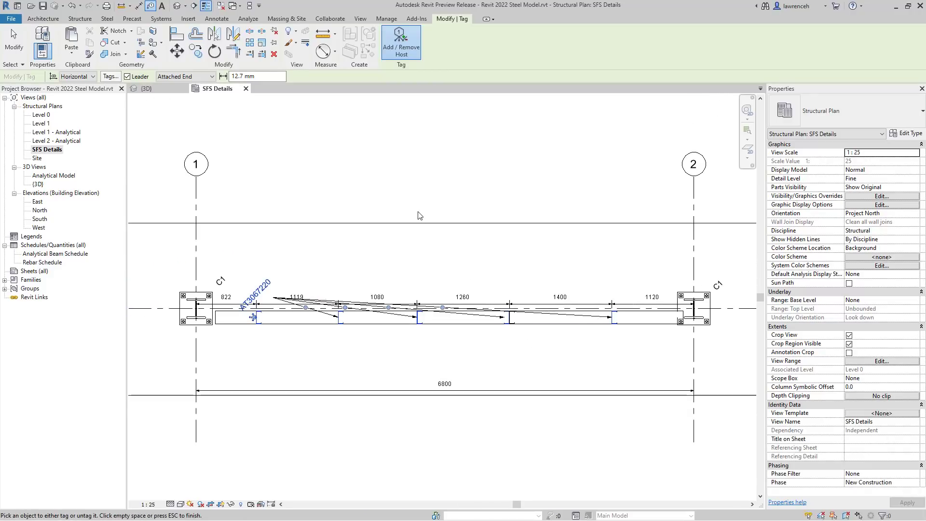
left_click(14, 46)
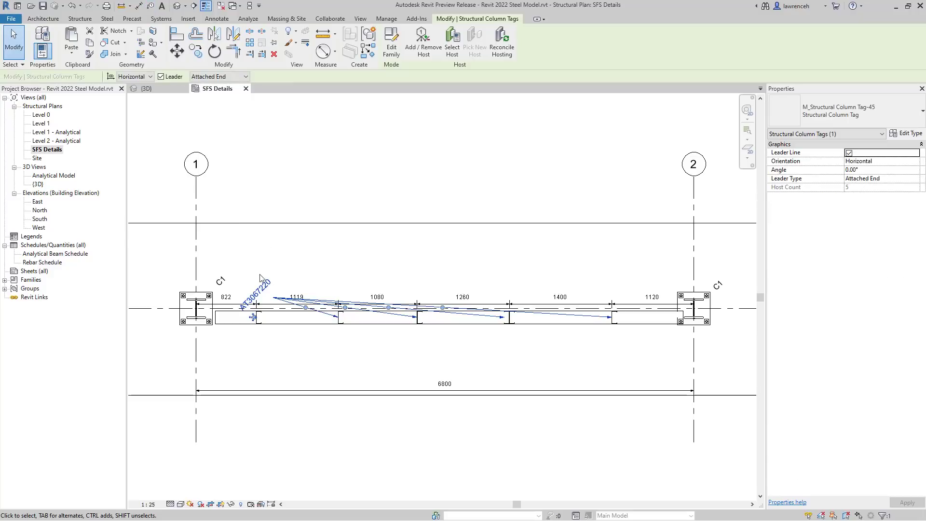
left_click(303, 279)
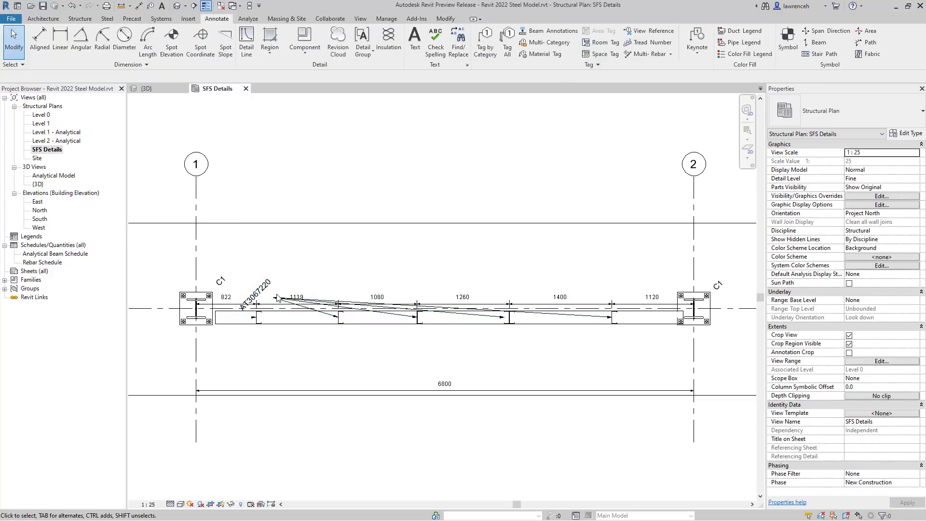
Move the multi-leader stud tag below the middle of the wall and change its type to M_Structural Column Tag-90.
left_click(289, 307)
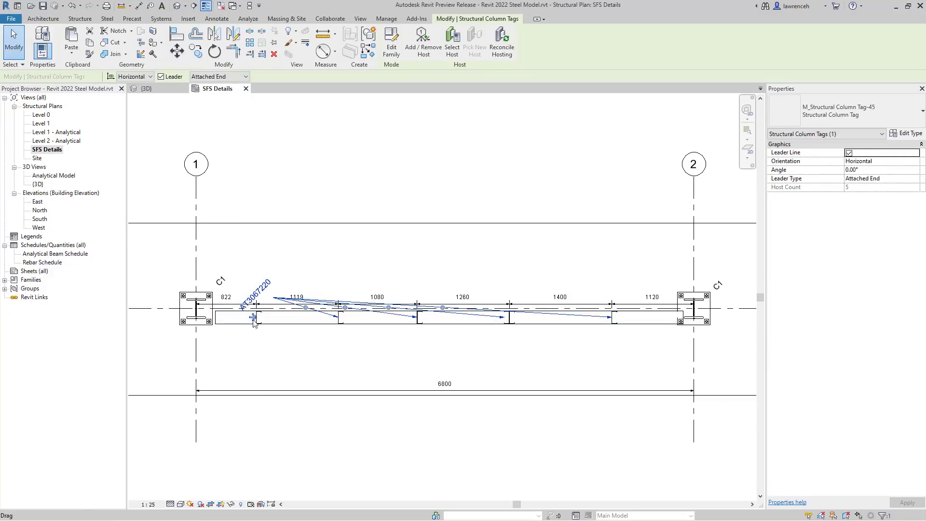
left_click_drag(254, 322, 446, 392)
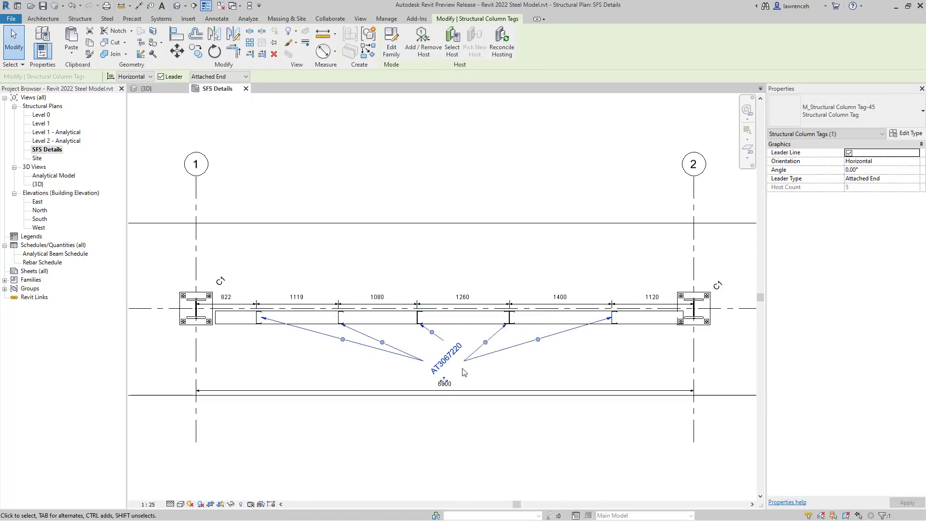
left_click(859, 117)
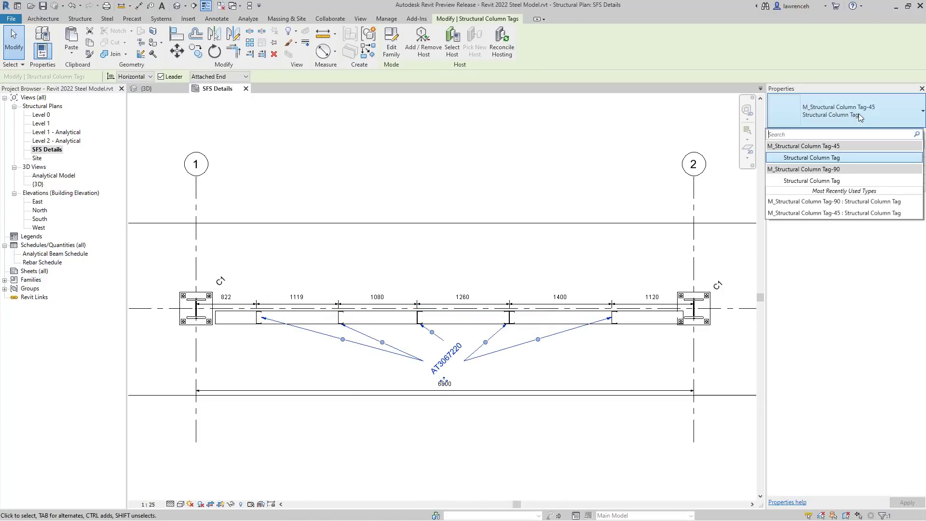
left_click(808, 183)
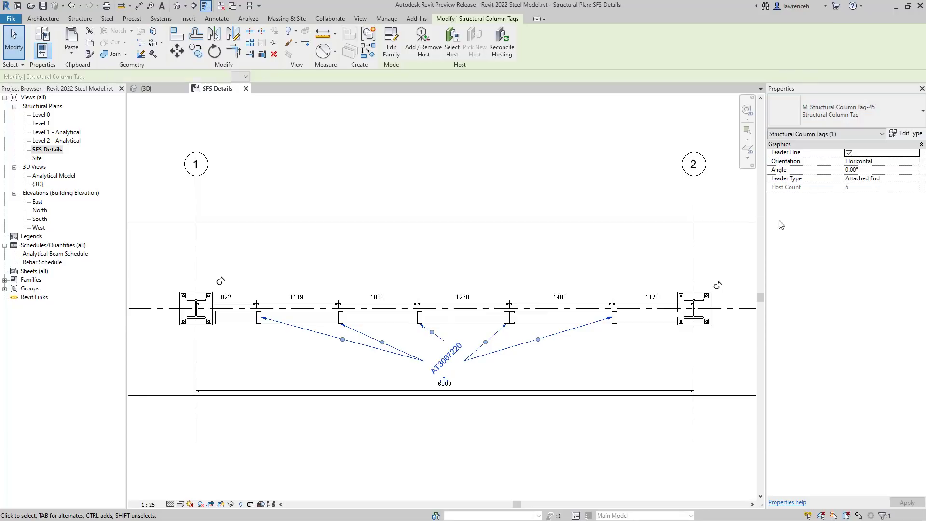
Move the stud tag clear of the 6800 dimension text.
scroll(468, 398, "up", 4)
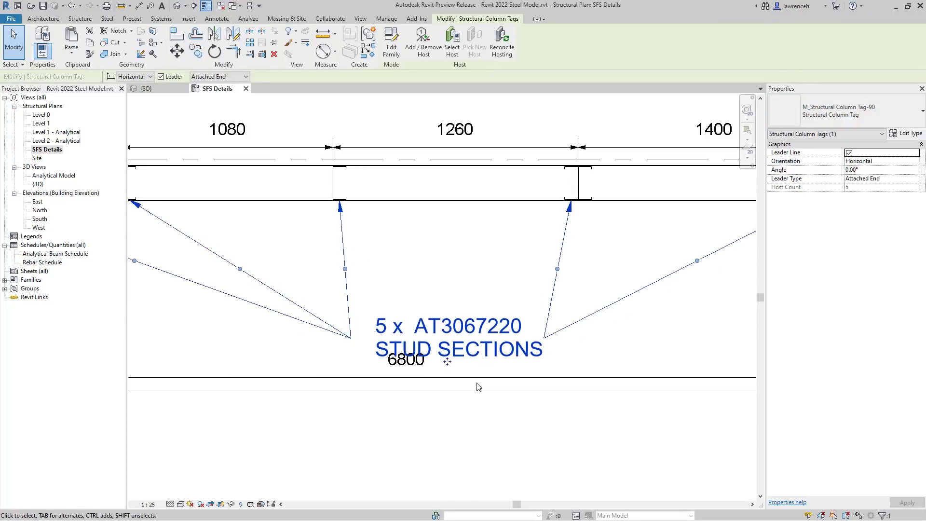
middle_click_drag(384, 289, 435, 284)
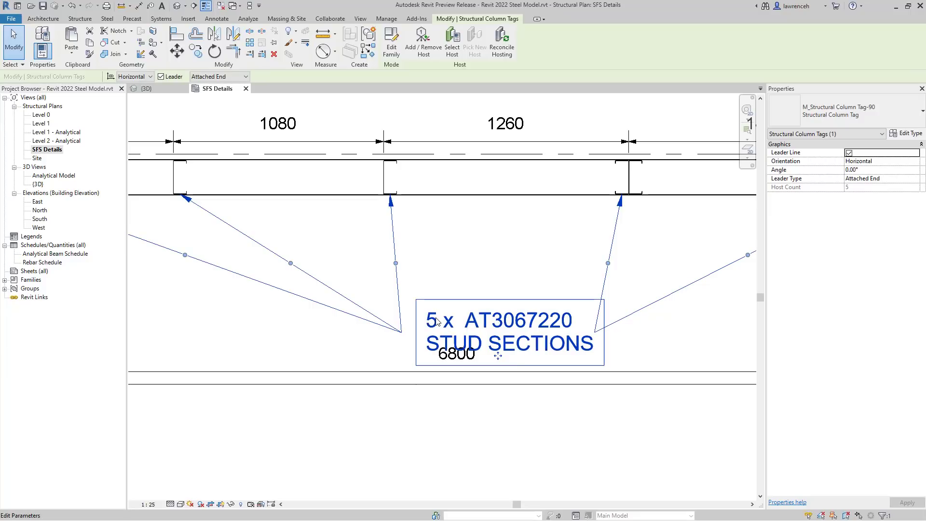
scroll(440, 277, "down", 2)
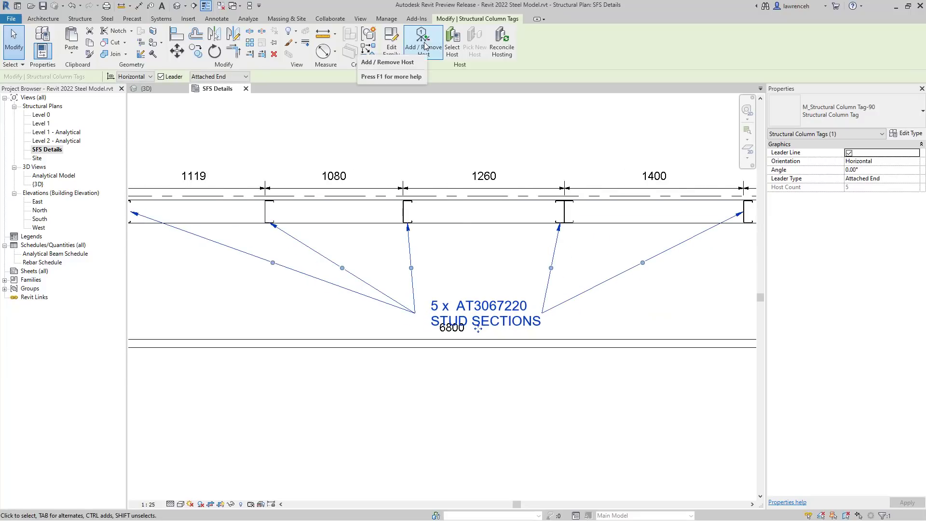
middle_click_drag(495, 250, 546, 287)
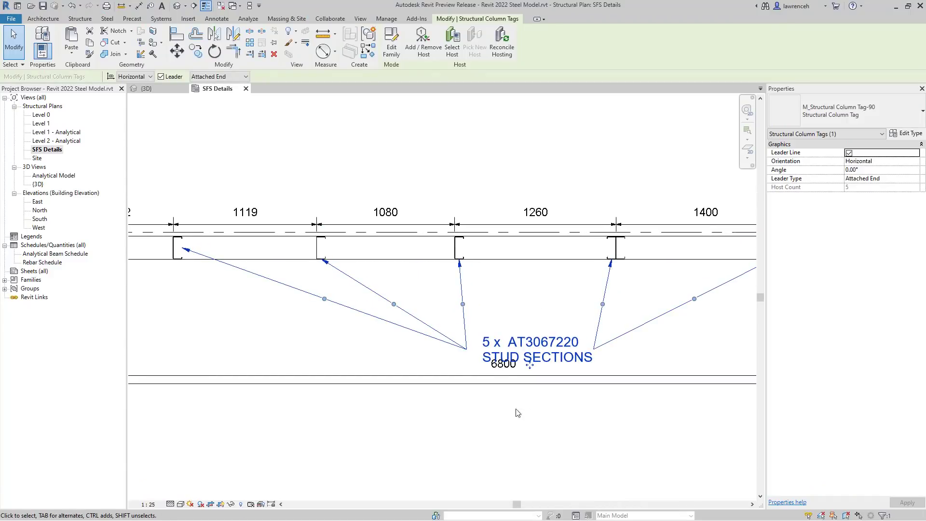
left_click_drag(524, 361, 482, 350)
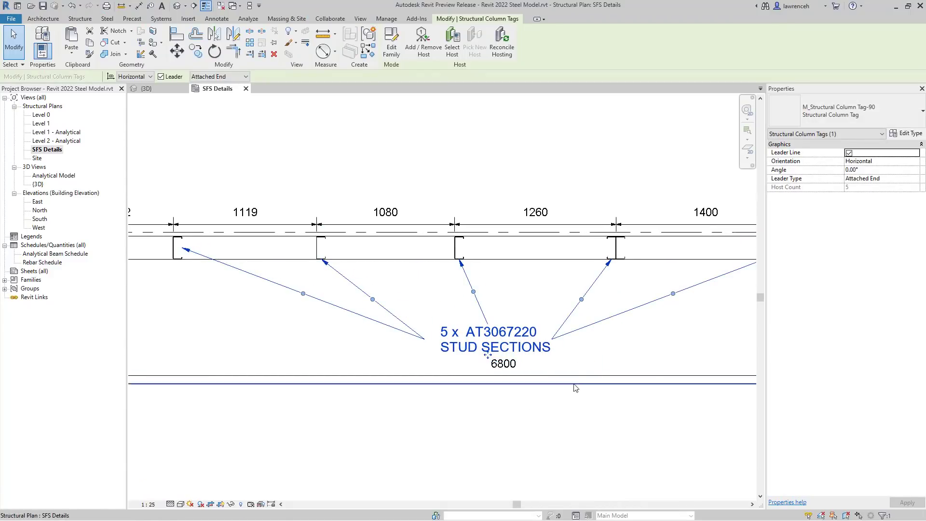
Add the second stud of the back-to-back pair between the 1260 and 1400 dimensions as a host of the tag.
middle_click_drag(591, 397, 543, 408)
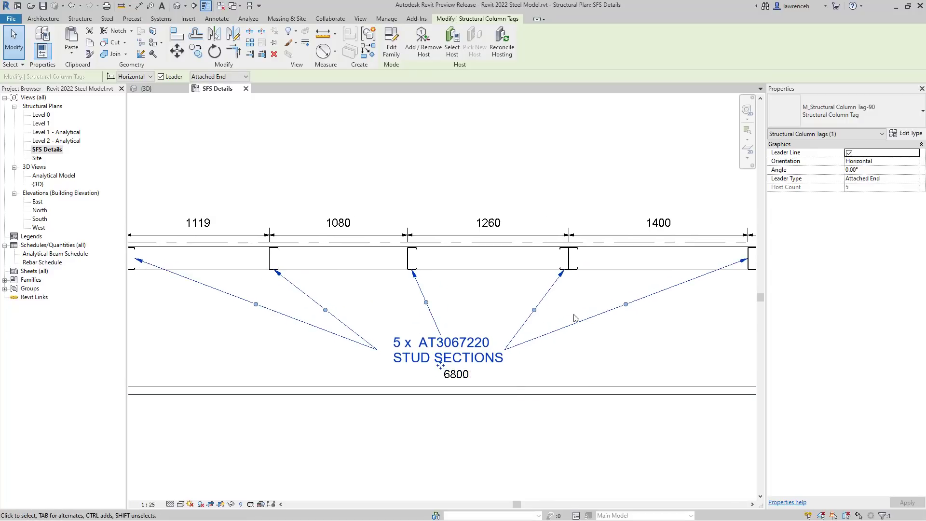
scroll(593, 284, "up", 5)
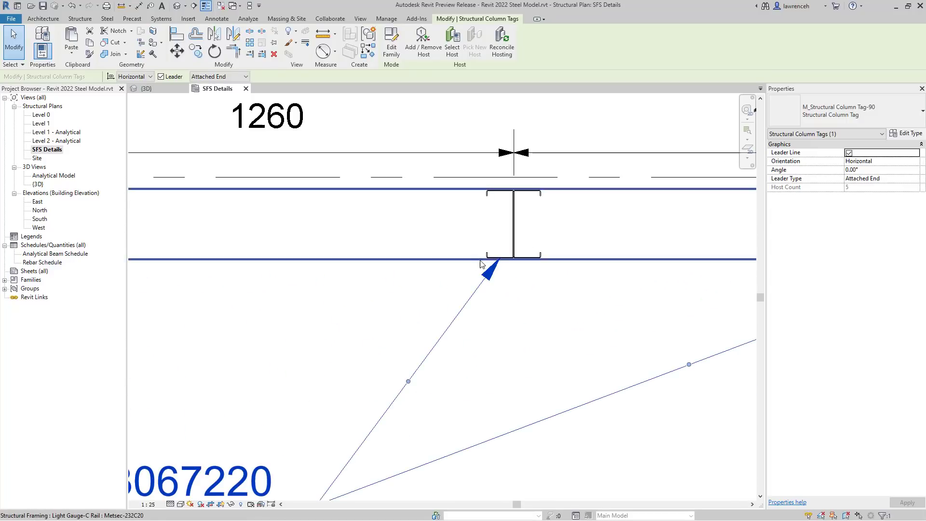
scroll(527, 269, "down", 2)
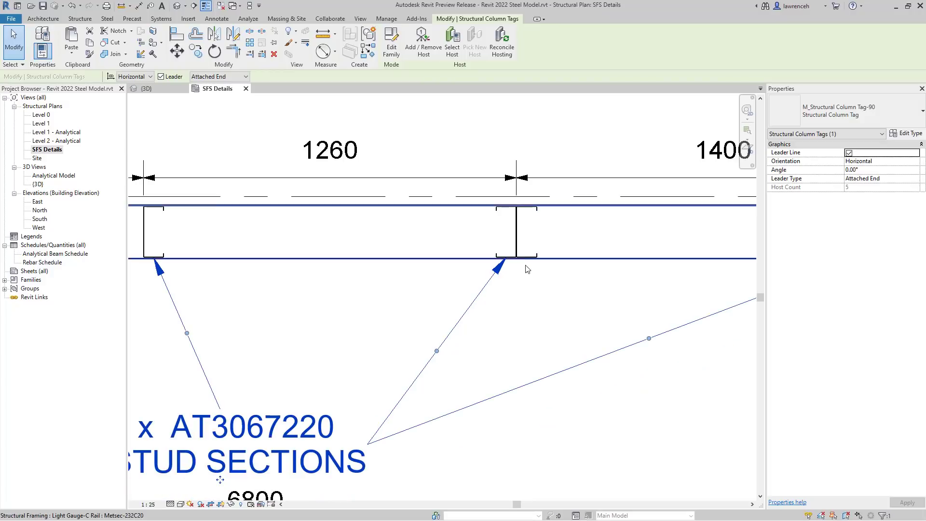
scroll(514, 277, "down", 2)
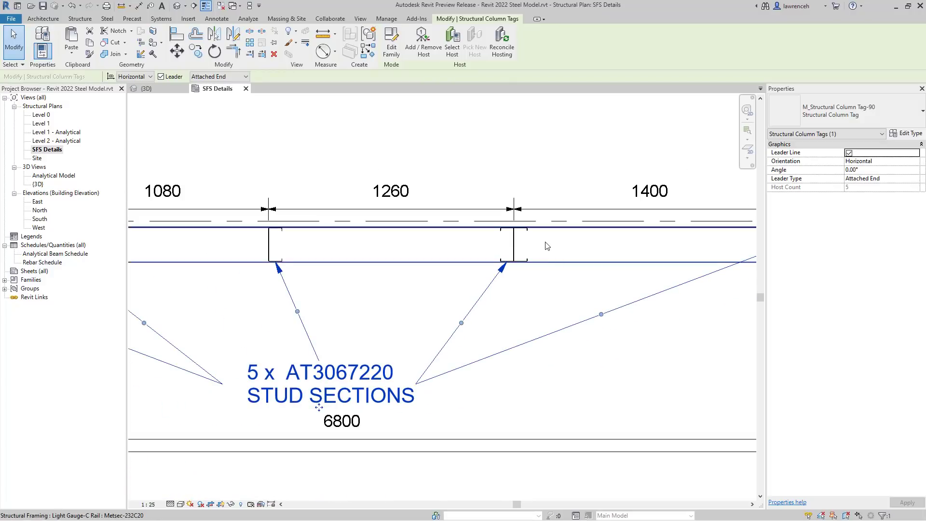
left_click(424, 48)
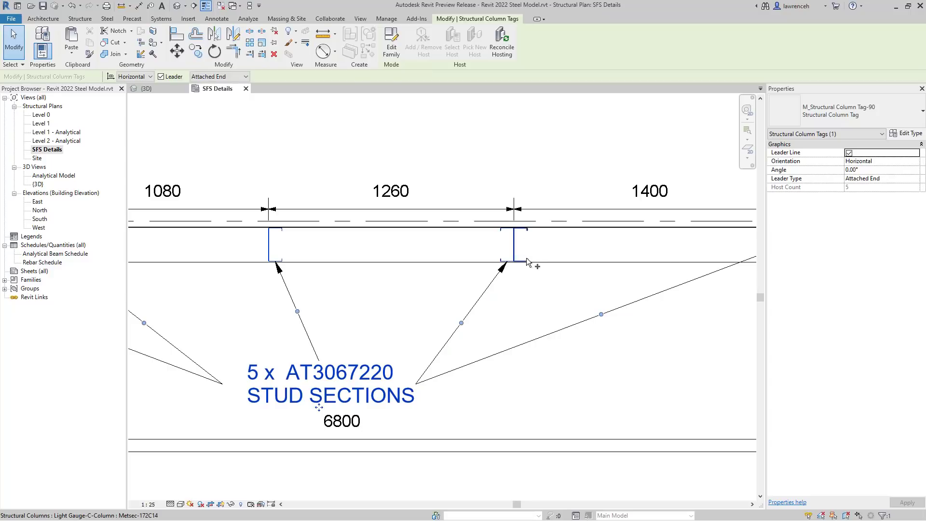
left_click(527, 262)
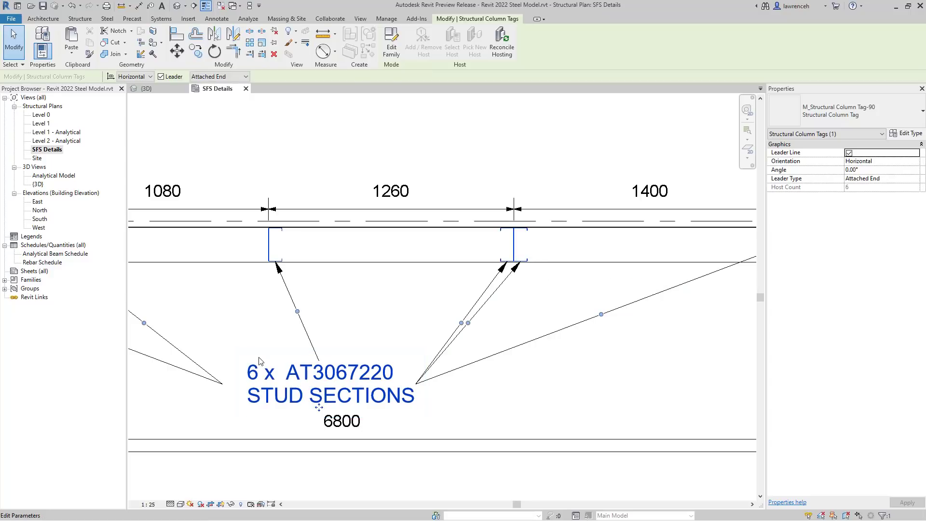
Try adding the universal column at grid 1 as a host of the stud tag and remove it again.
scroll(367, 380, "down", 2)
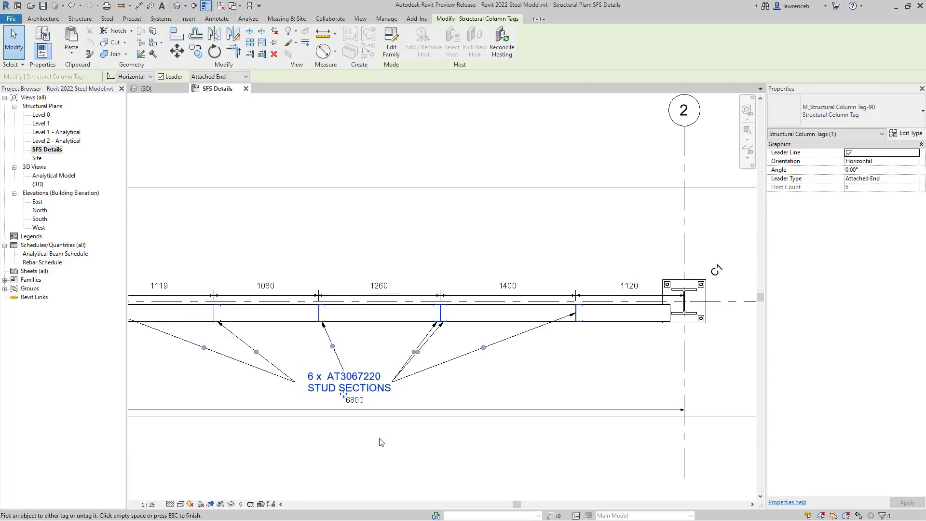
middle_click_drag(333, 442, 441, 436)
middle_click_drag(357, 420, 403, 417)
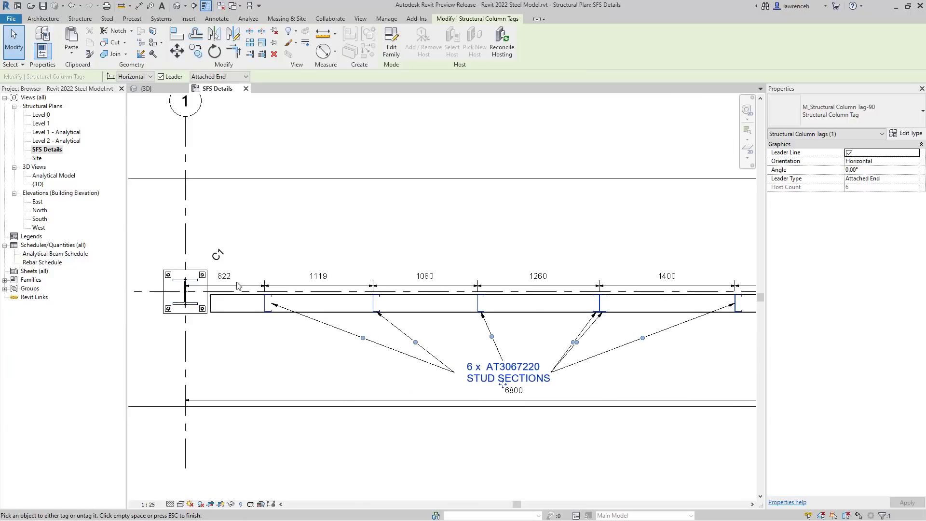
left_click(195, 309)
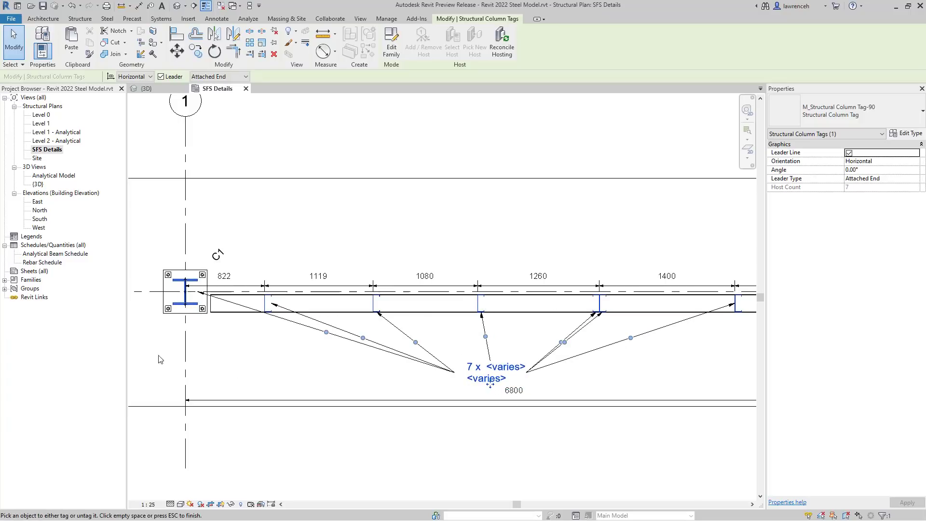
left_click(192, 309)
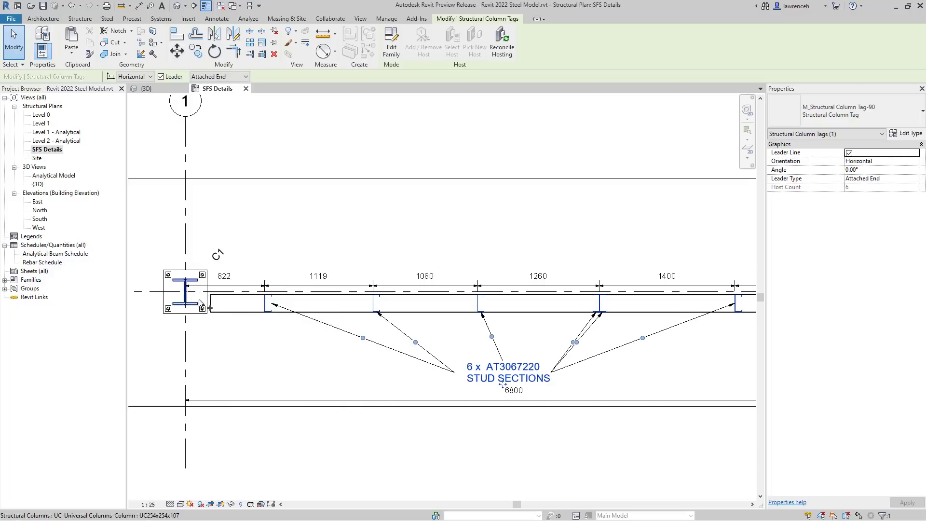
scroll(463, 458, "down", 4)
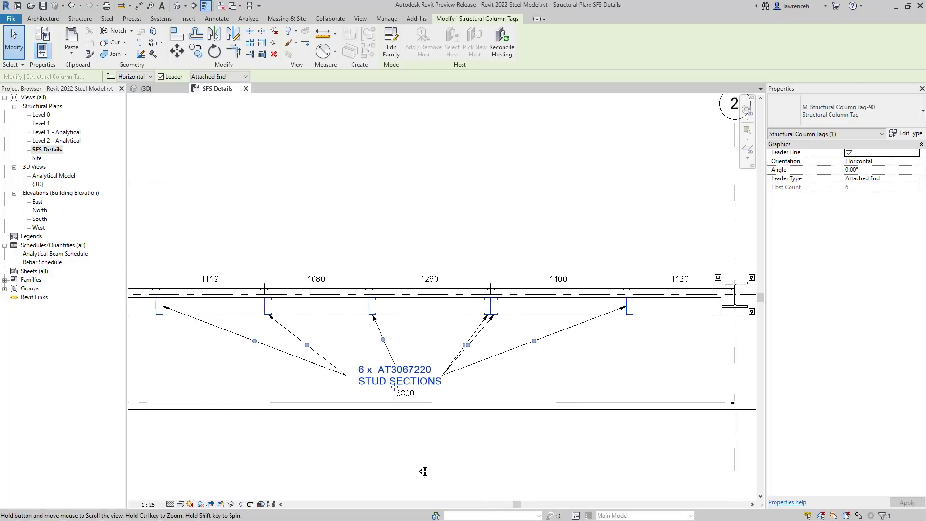
left_click(471, 459)
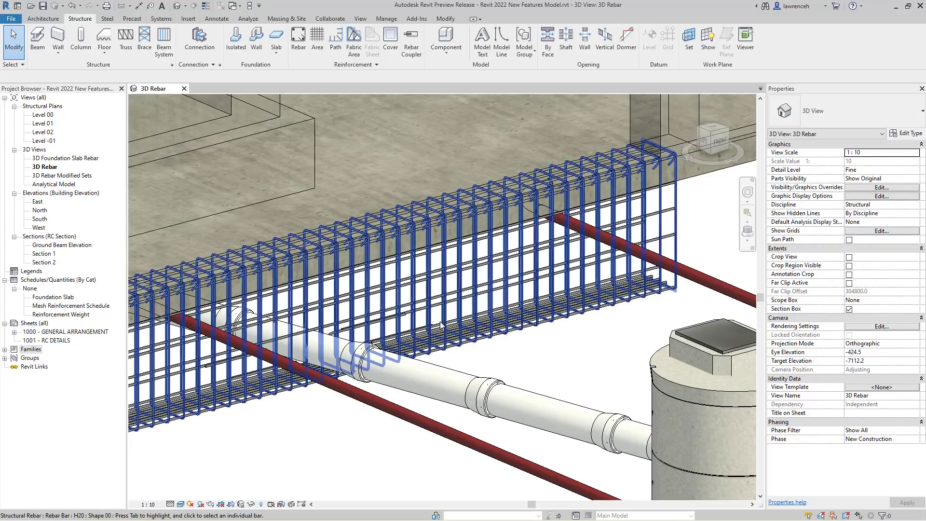
Inspect the bar diameter and model bar diameter in the type properties of a longitudinal H20 bar in the ground beam.
left_click(440, 306)
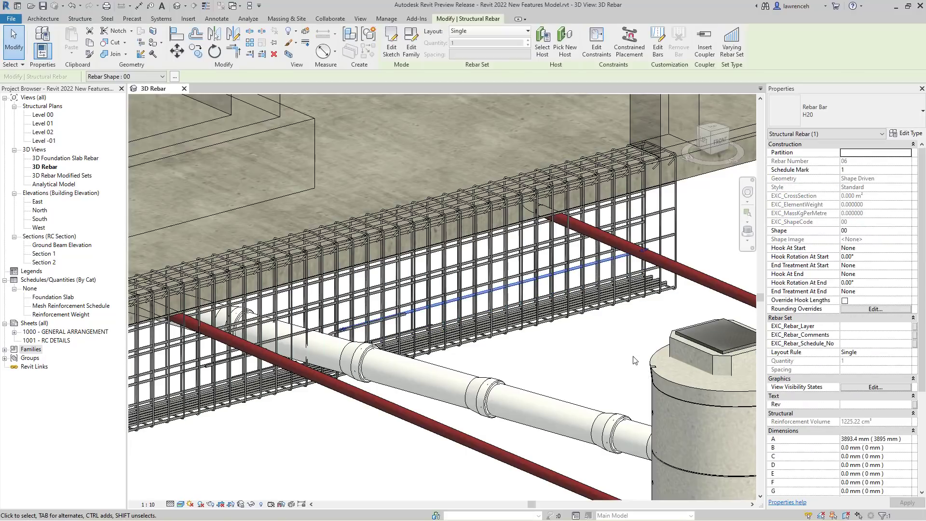
left_click(906, 134)
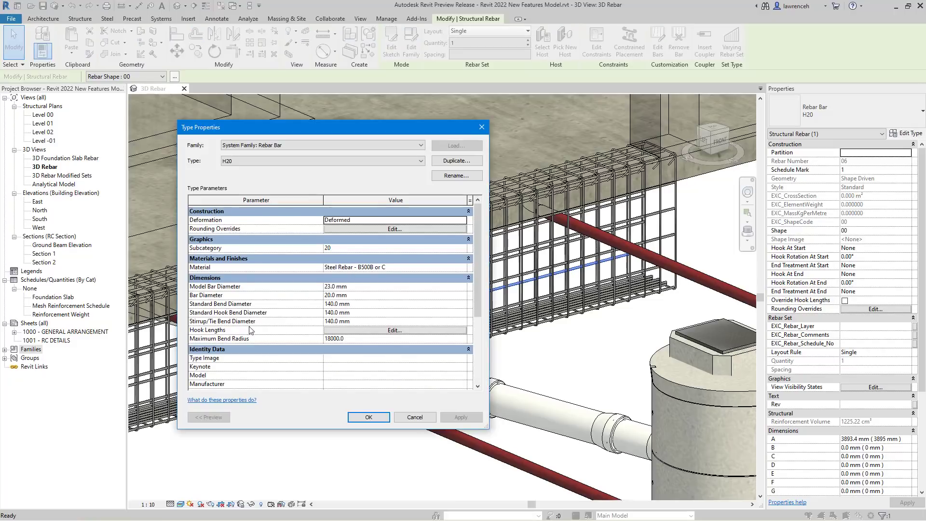
left_click(371, 299)
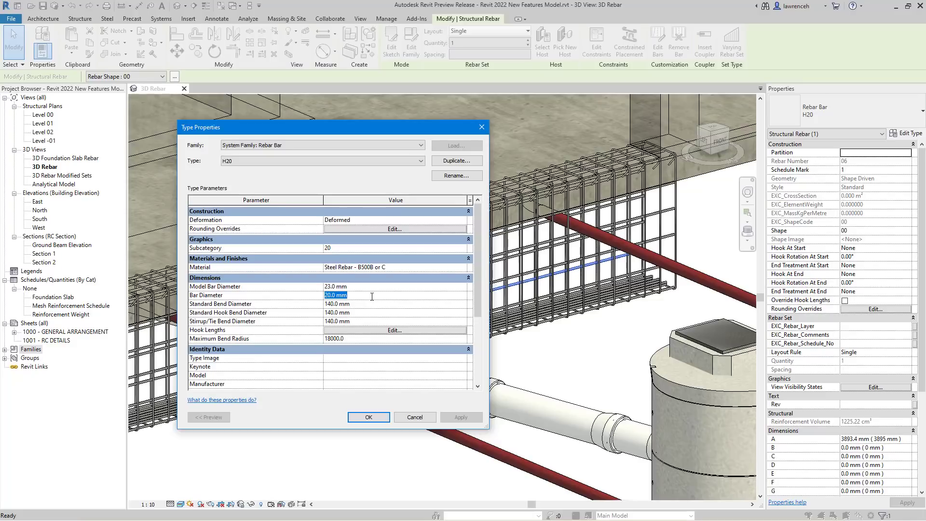
left_click(355, 296)
left_click(354, 287)
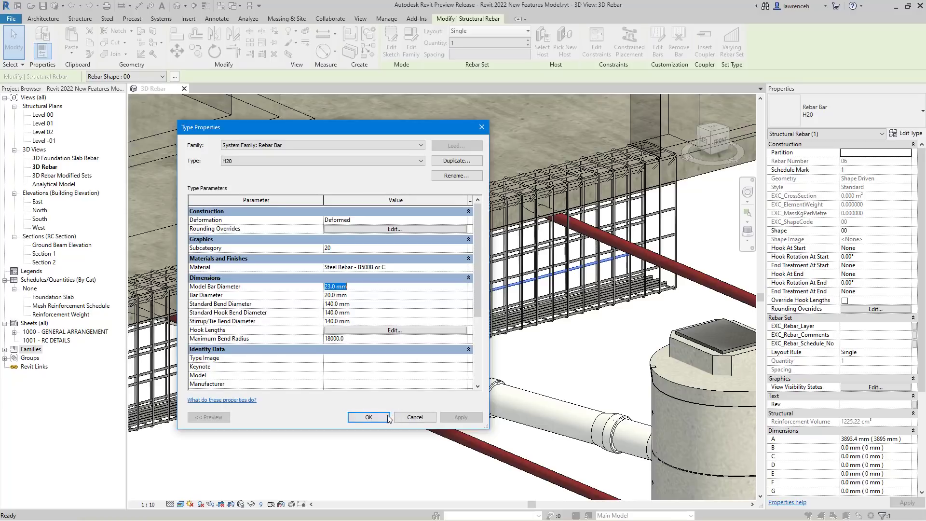
left_click(368, 417)
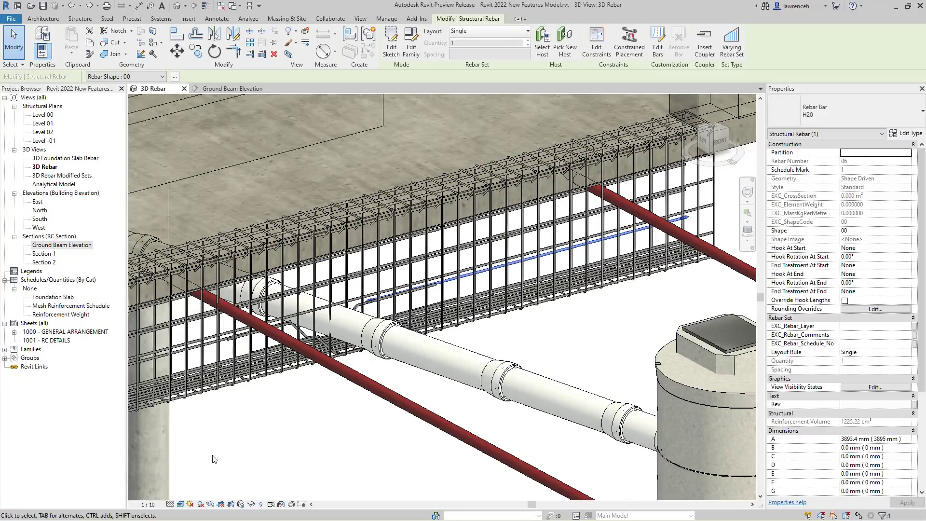
left_click(215, 455)
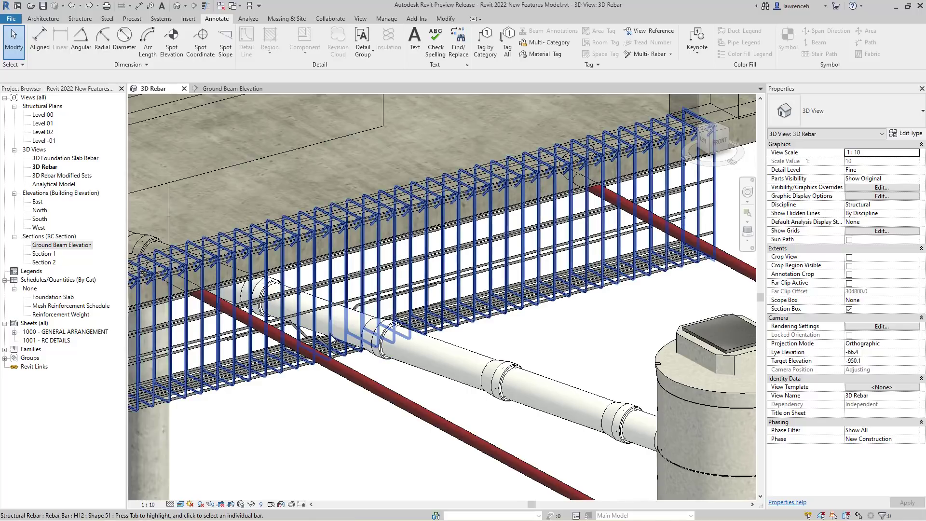
Edit individual bars of the ground beam's H12 stirrup set, placing the stirrup beside the pipe 75 mm from its neighbour away from the pipe.
scroll(333, 359, "up", 5)
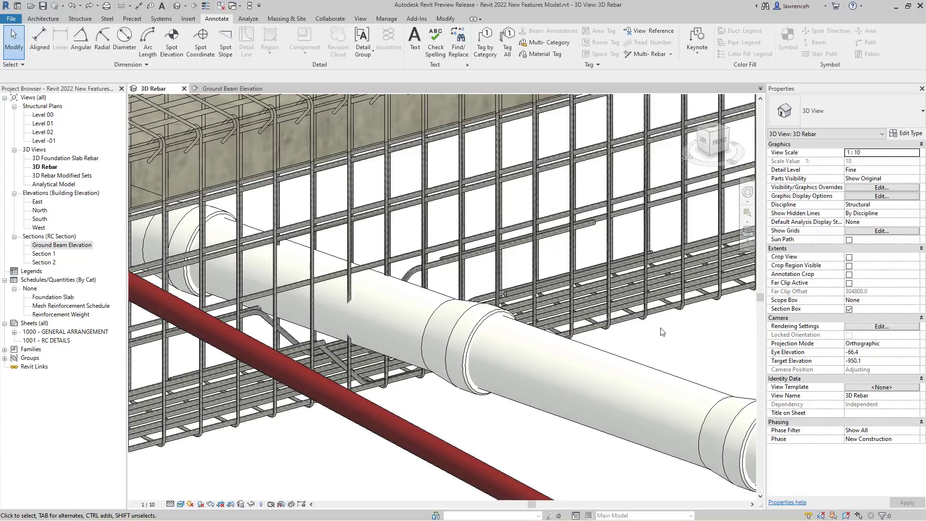
left_click(392, 393)
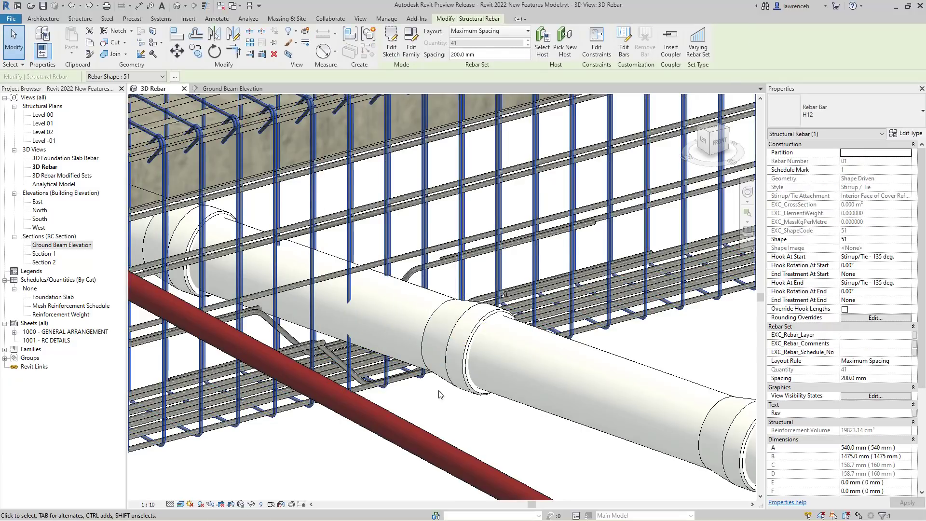
left_click(628, 60)
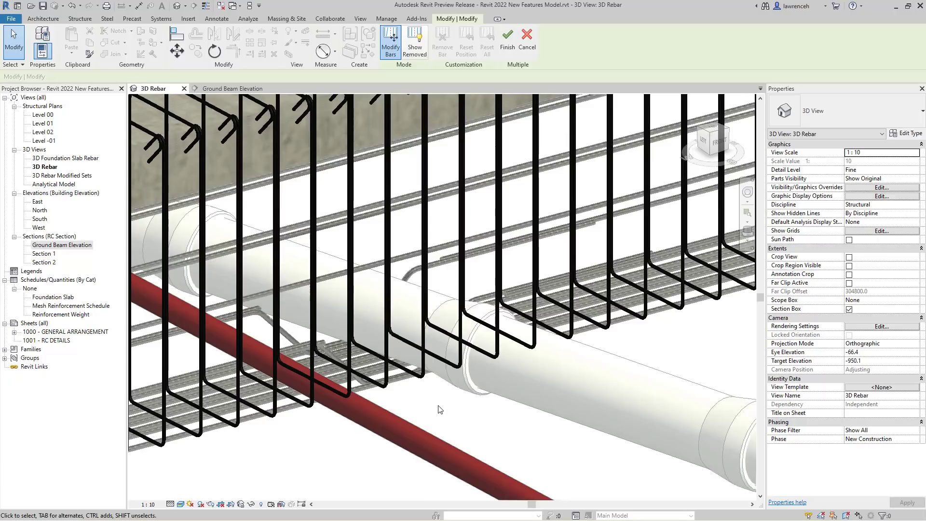
left_click(425, 381)
middle_click_drag(497, 399, 415, 400, "shift")
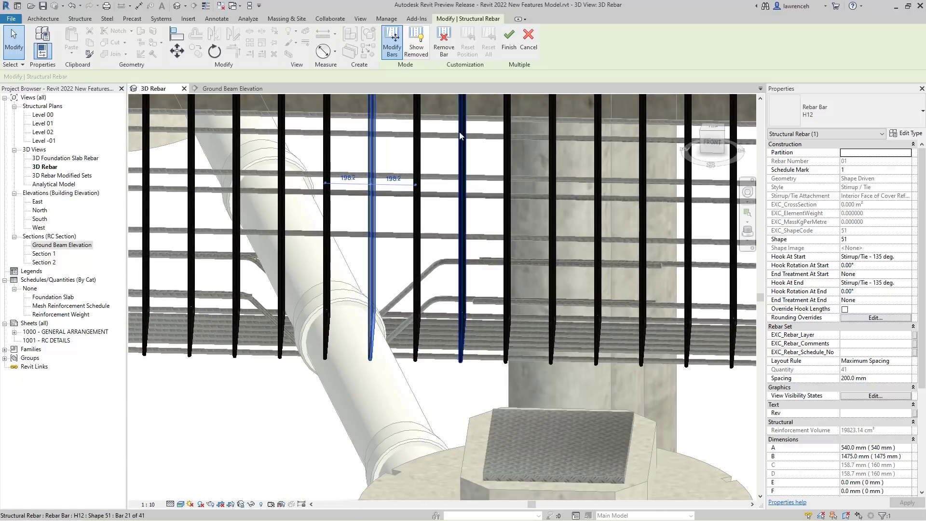
middle_click_drag(421, 257, 422, 283)
left_click(394, 205)
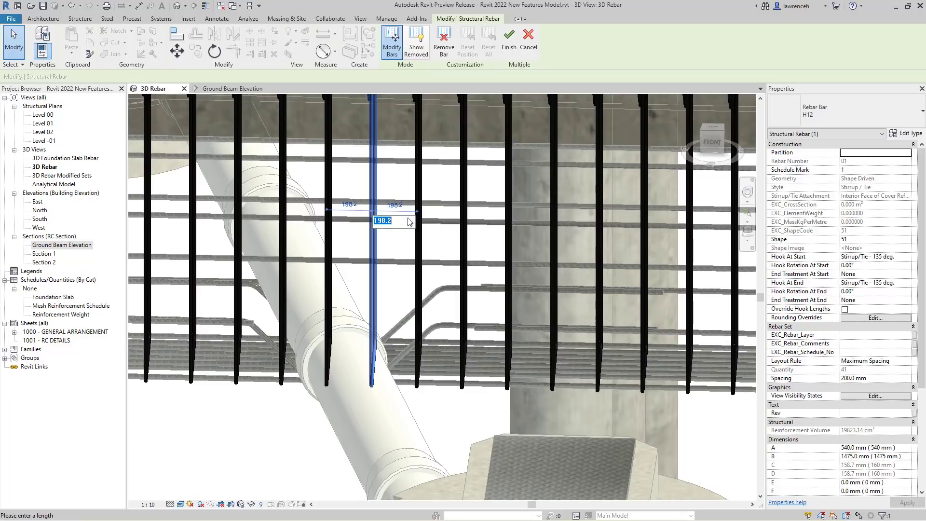
type("75")
key("Return")
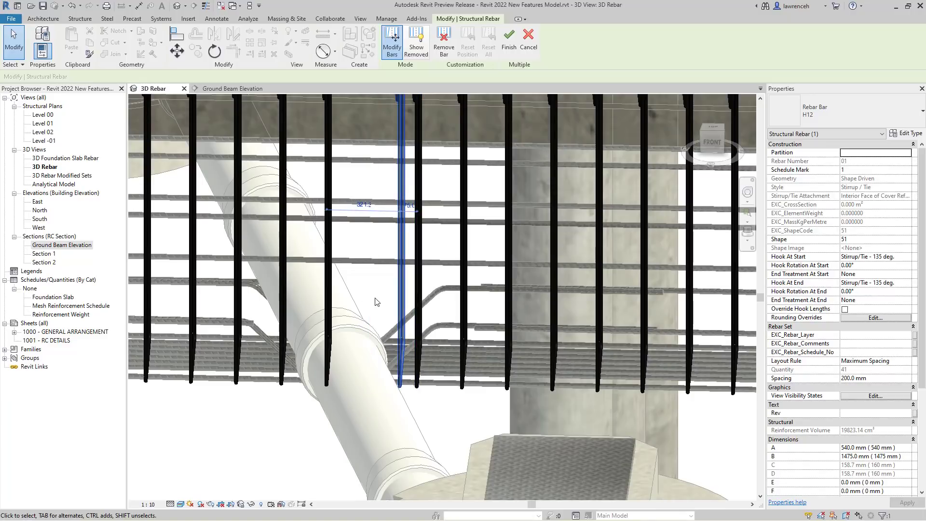
Move the stirrup on the opposite side of the pipe to 50 mm from its neighbour away from the pipe.
left_click(285, 371)
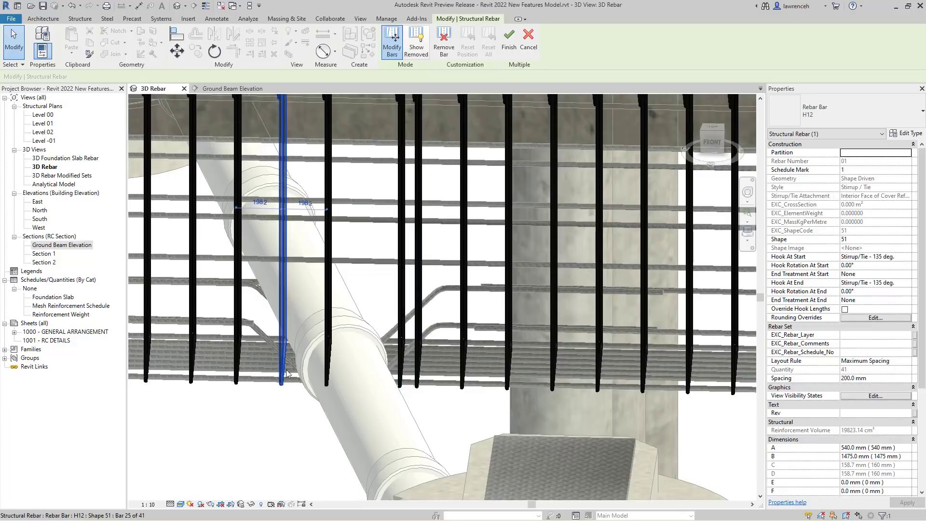
left_click(261, 203)
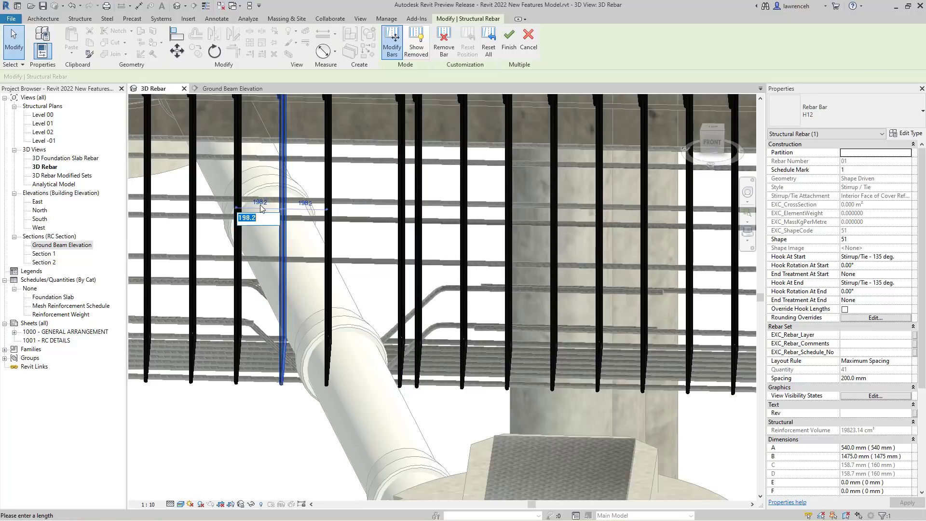
type("50")
key("Return")
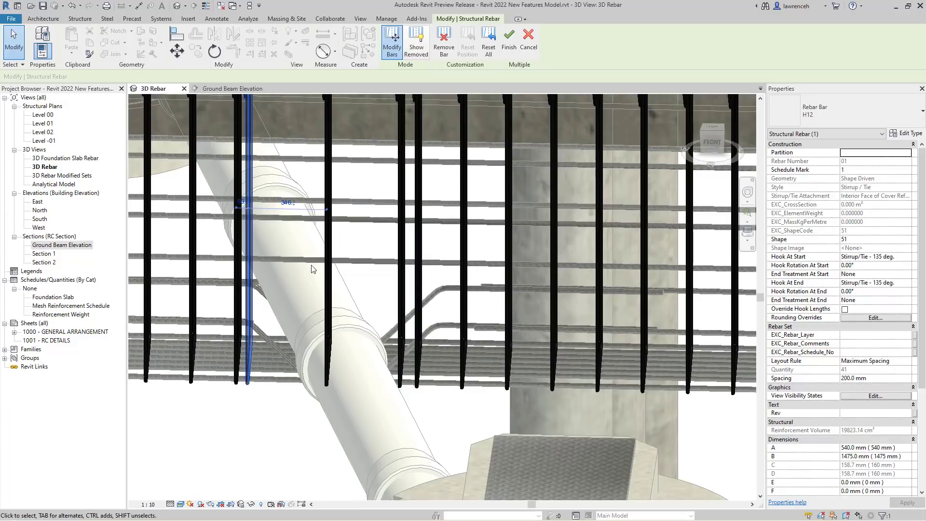
Remove the stirrup that clashes with the pipe from the H12 set and finish editing the bars.
middle_click_drag(305, 273, 336, 290, "shift")
left_click(332, 289)
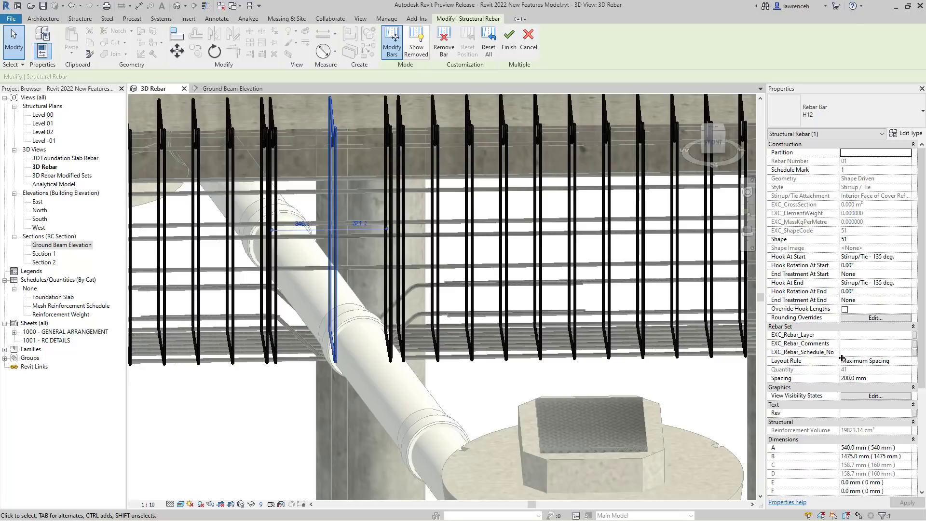
left_click(468, 109)
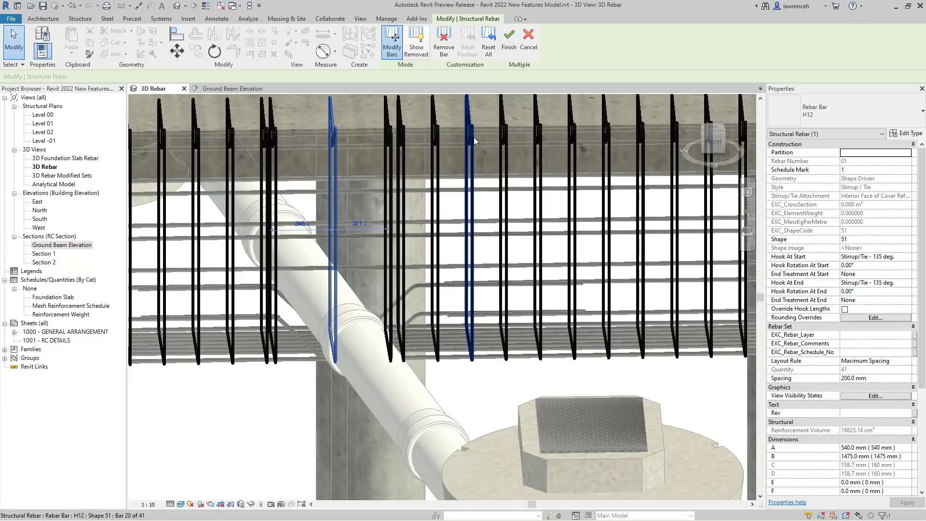
left_click(443, 49)
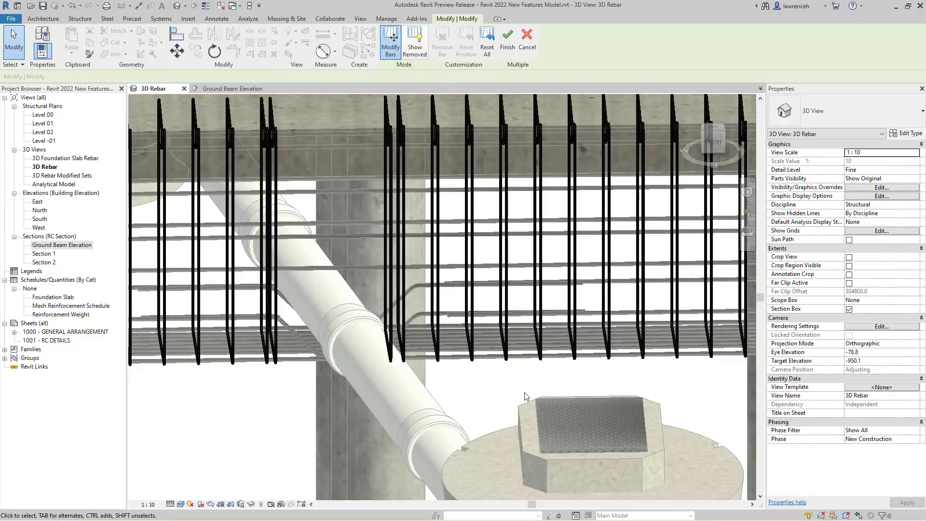
left_click(391, 347)
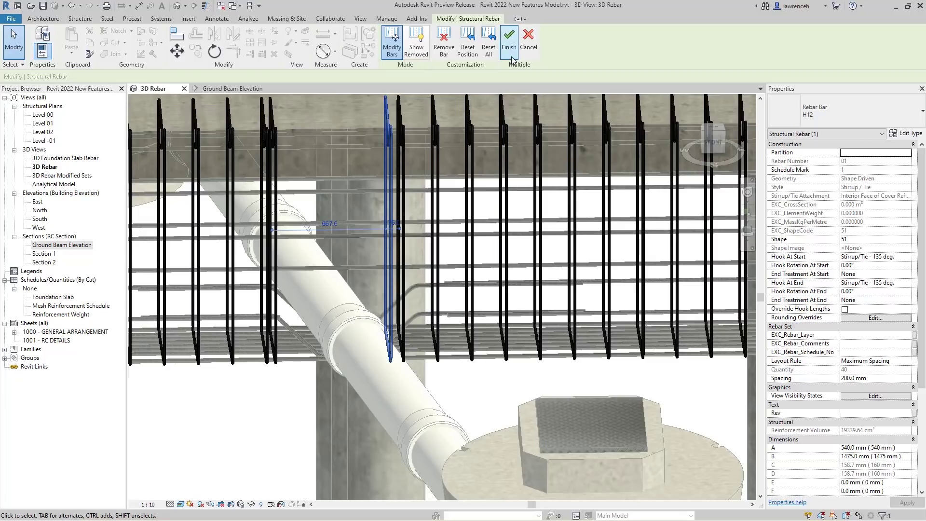
left_click(509, 41)
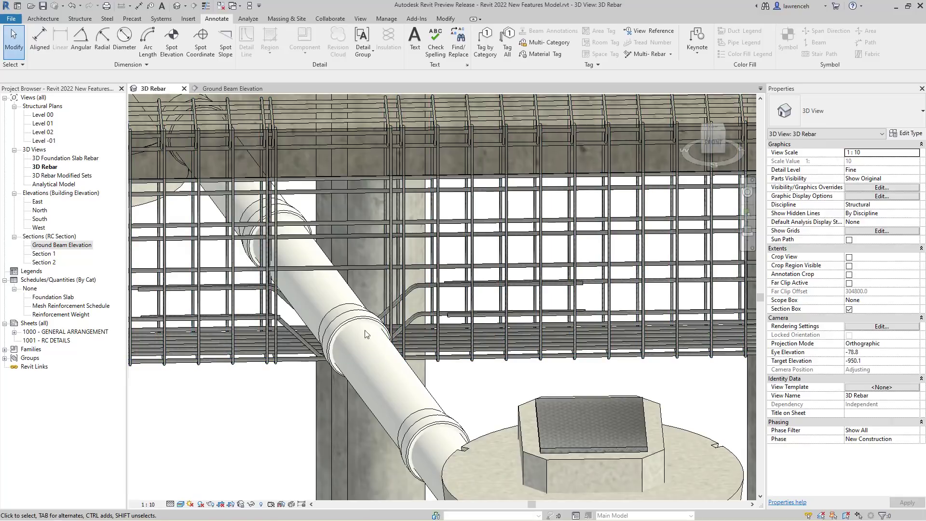
left_click(366, 314)
mouse_move(434, 357)
middle_mouse_down("shift")
mouse_move(483, 377)
mouse_move(502, 353)
mouse_move(583, 345)
mouse_move(537, 352)
mouse_move(539, 381)
middle_mouse_up("shift")
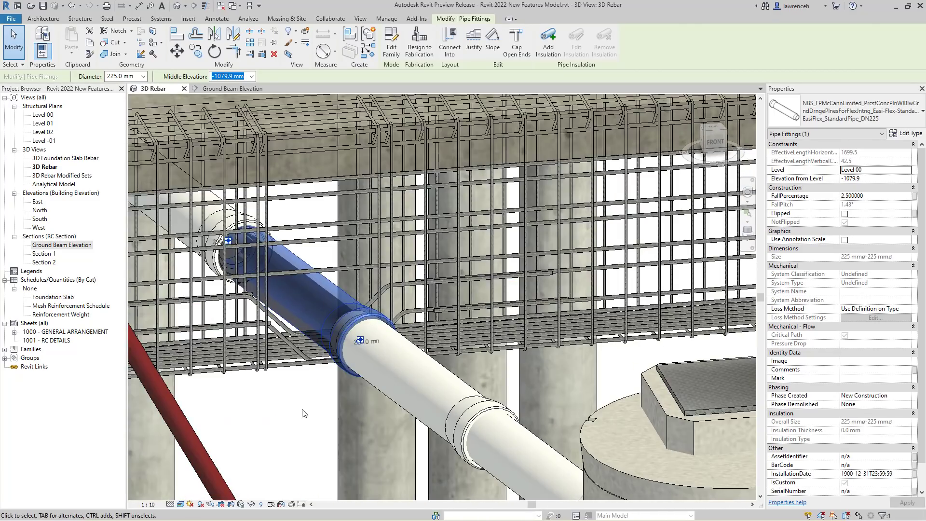
left_click(310, 409)
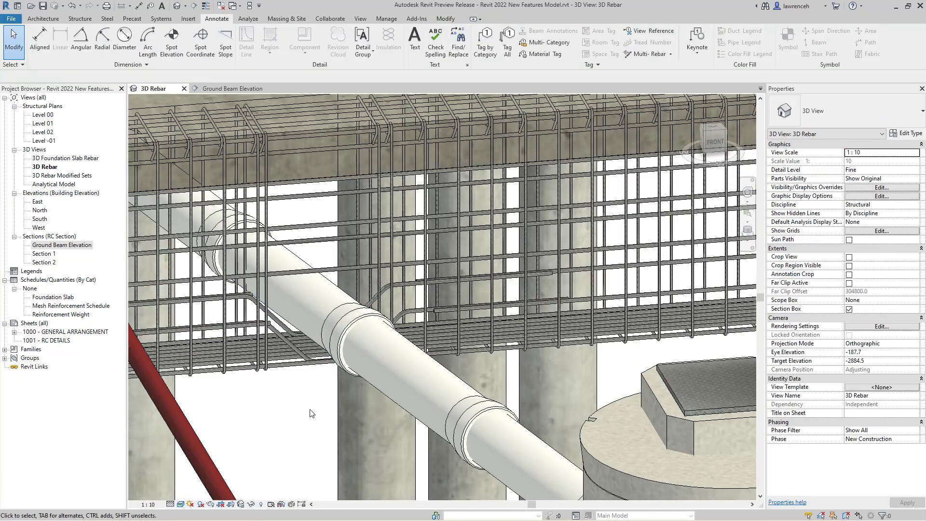
In the Ground Beam Elevation, show only the two end stirrups and the pairs on either side of the pipe from the H12 set.
left_click(242, 88)
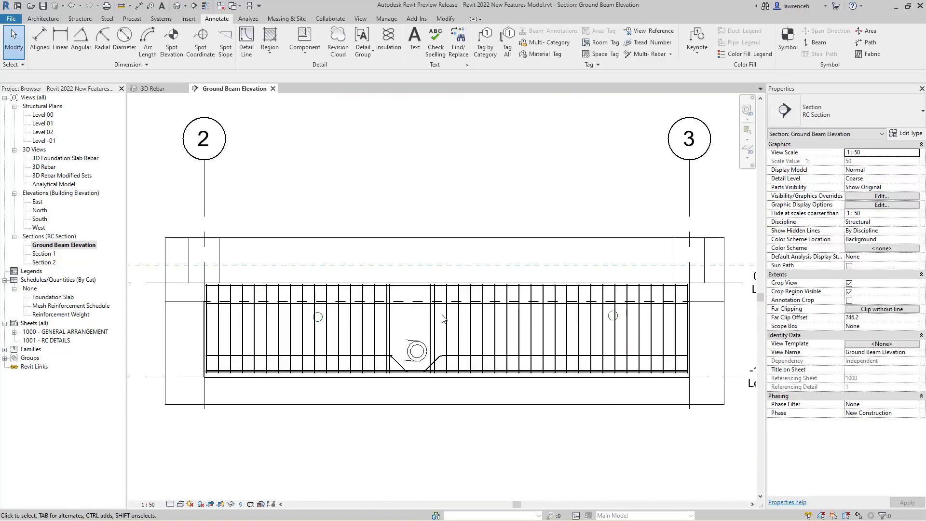
left_click(532, 332)
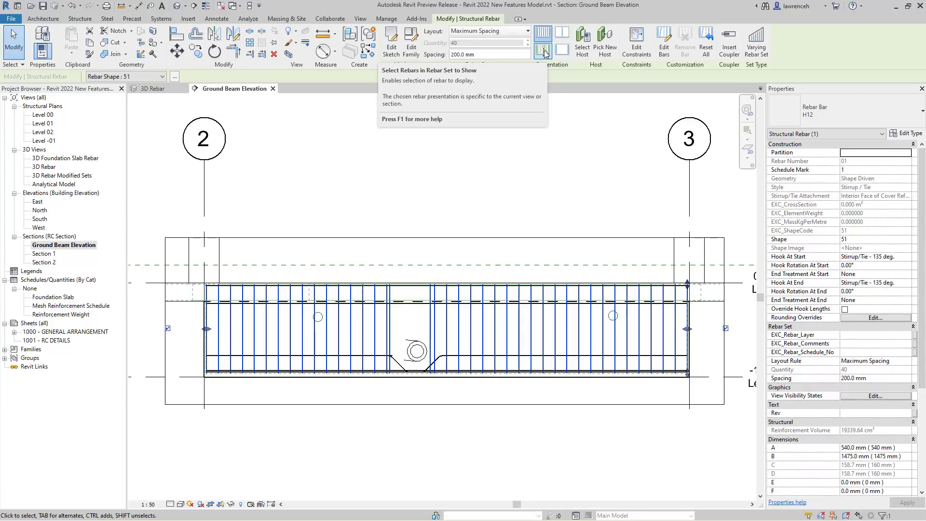
left_click(543, 50)
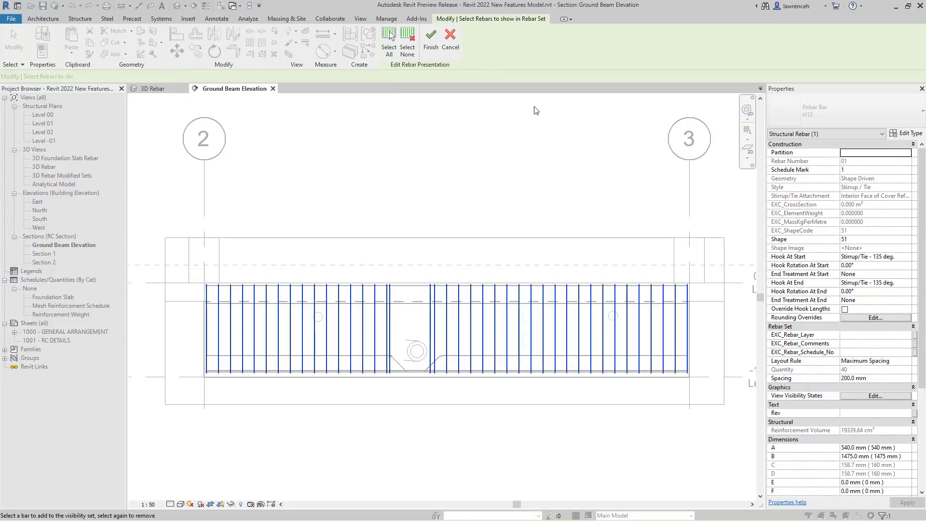
left_click(407, 51)
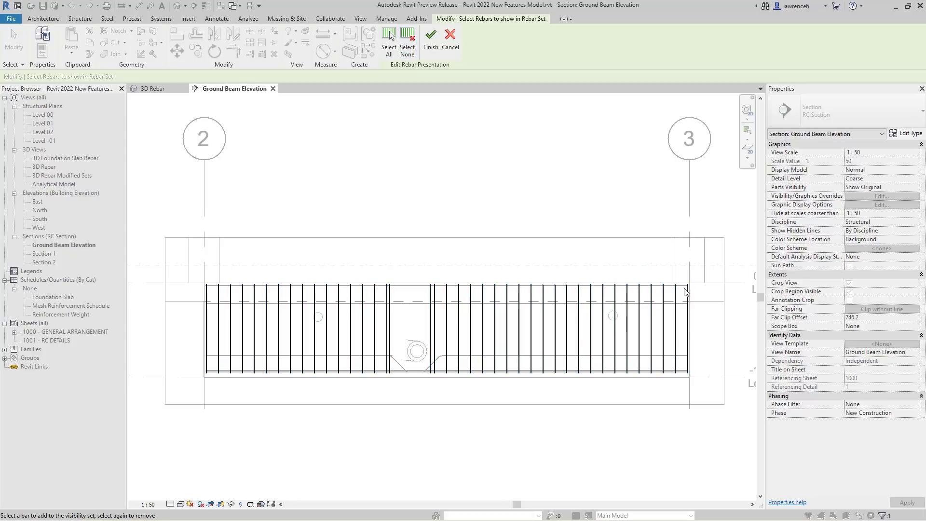
left_click(687, 343)
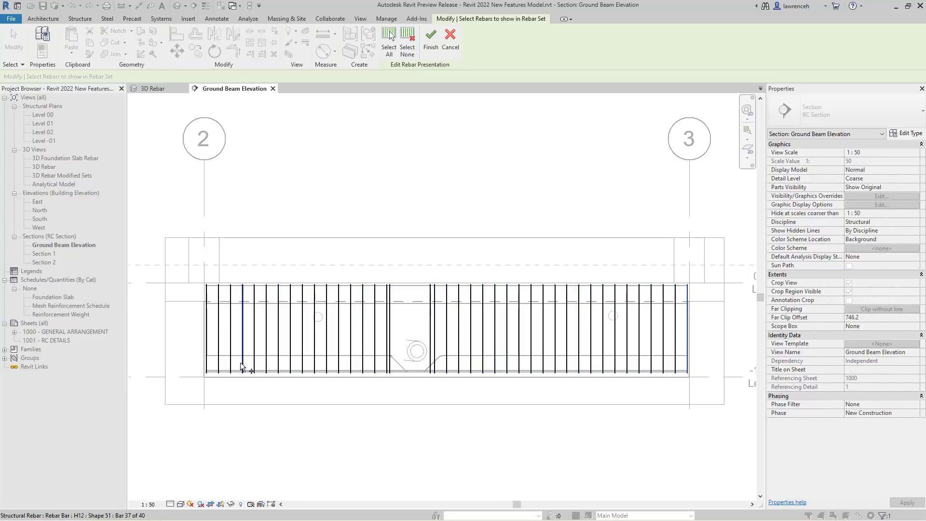
left_click(206, 345)
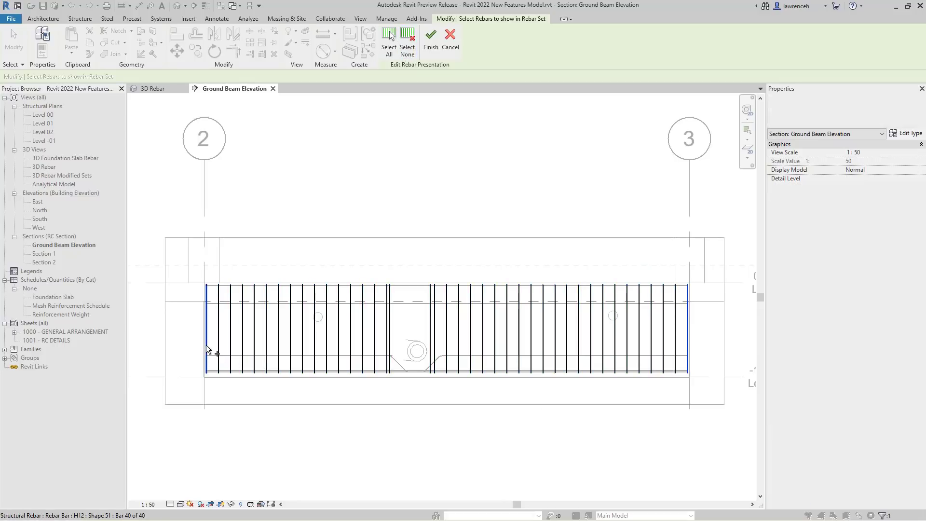
left_click(390, 328)
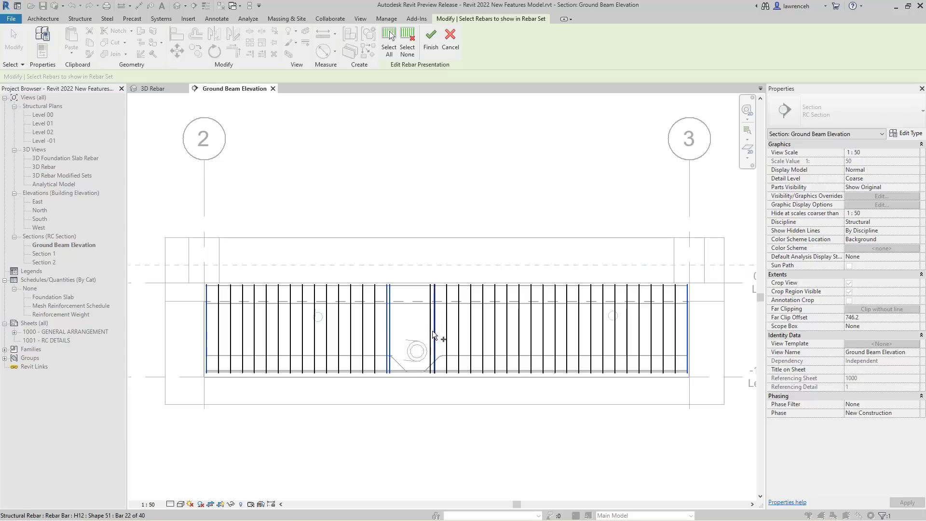
left_click(432, 331)
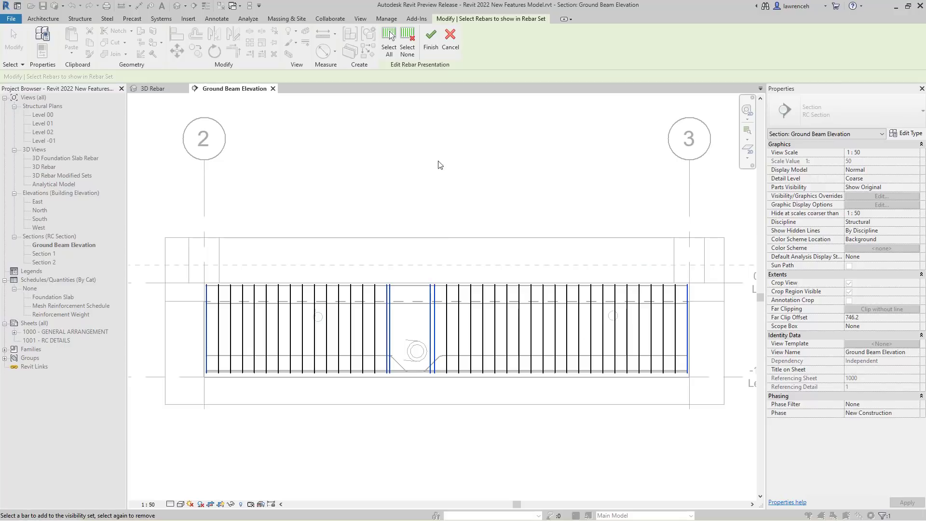
left_click(431, 48)
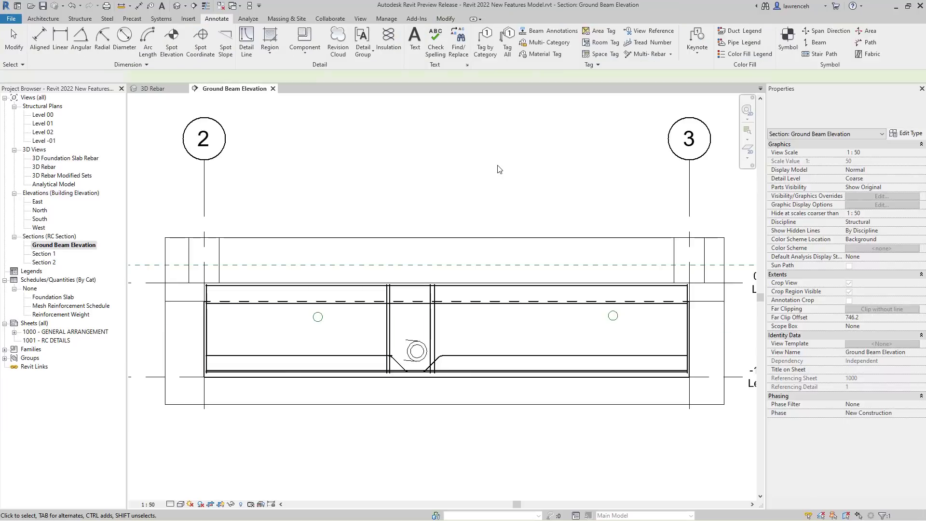
Annotate the H12 stirrup set with a Structural Rebar Section multi-rebar annotation just above the beam, placing the tag between the pipe and grid 3.
left_click(650, 55)
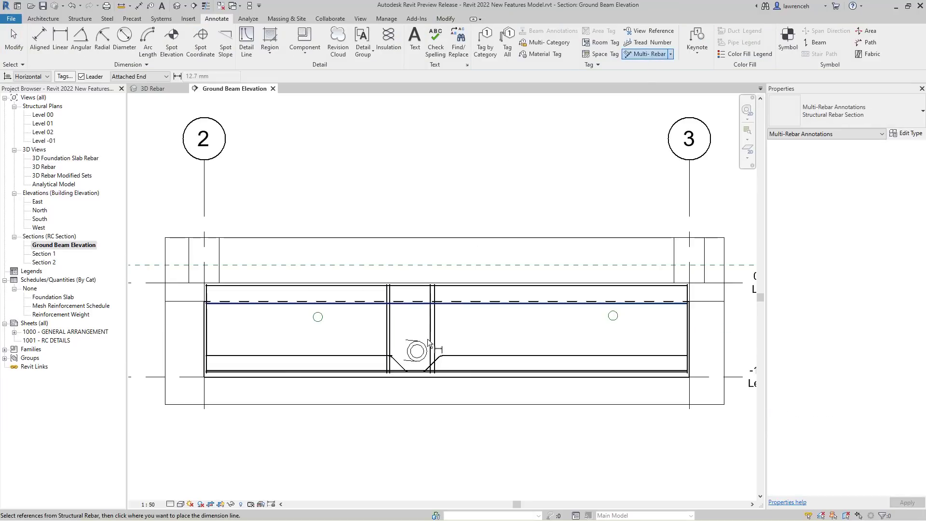
left_click(435, 340)
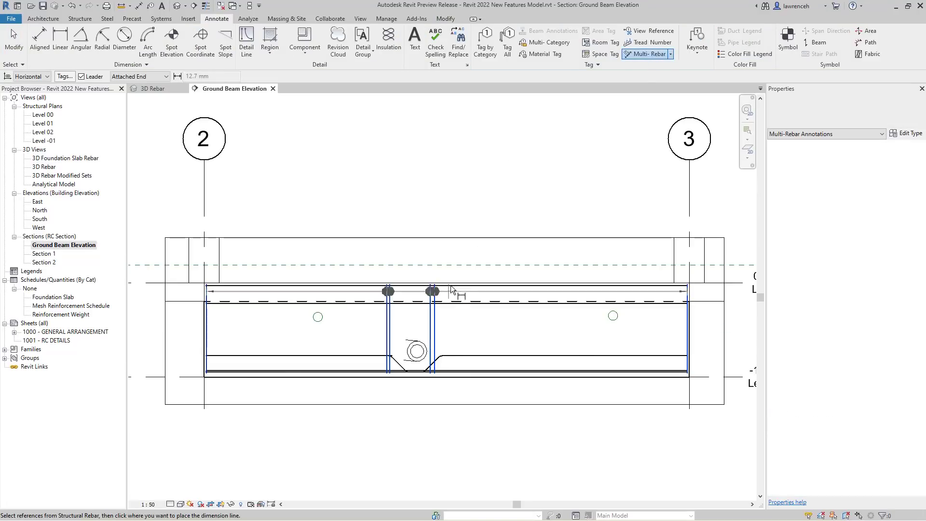
left_click(449, 271)
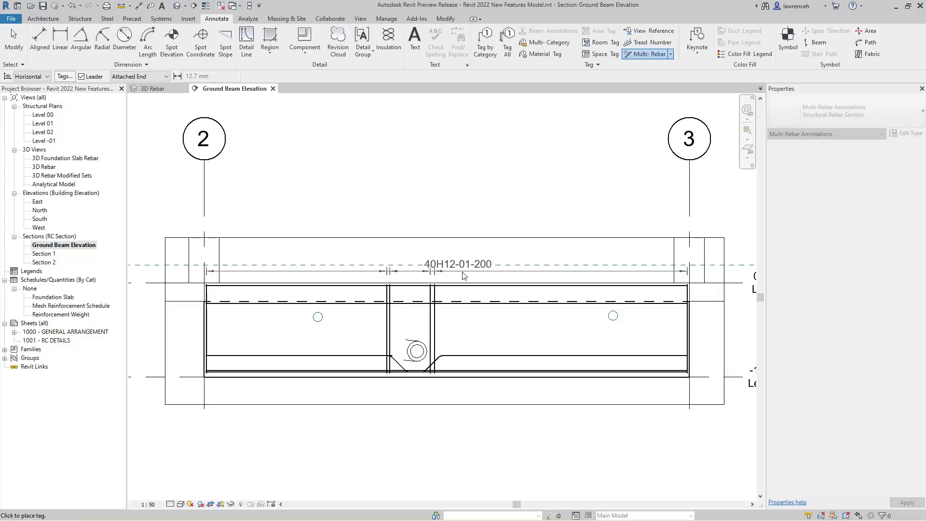
left_click(487, 276)
key("Escape")
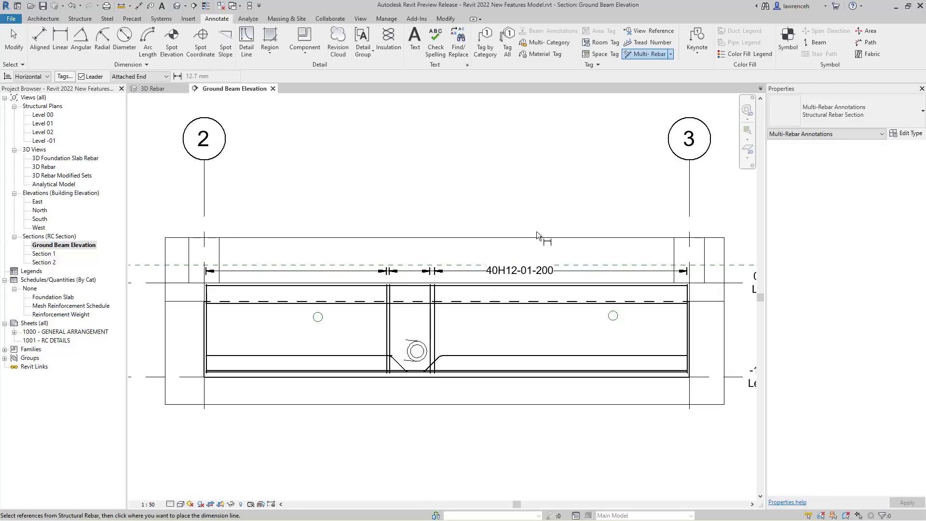
key("Escape")
scroll(362, 271, "up", 3)
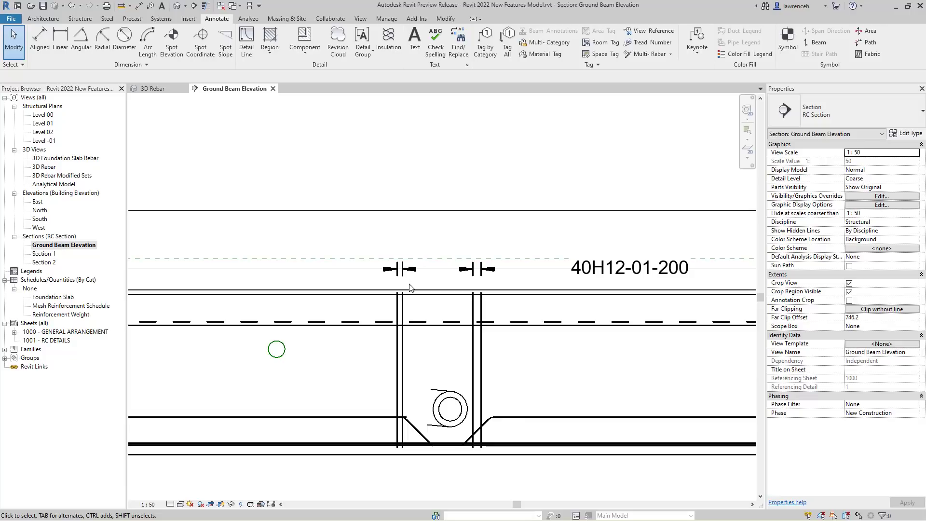
scroll(410, 299, "down", 3)
middle_click_drag(437, 387, 435, 386)
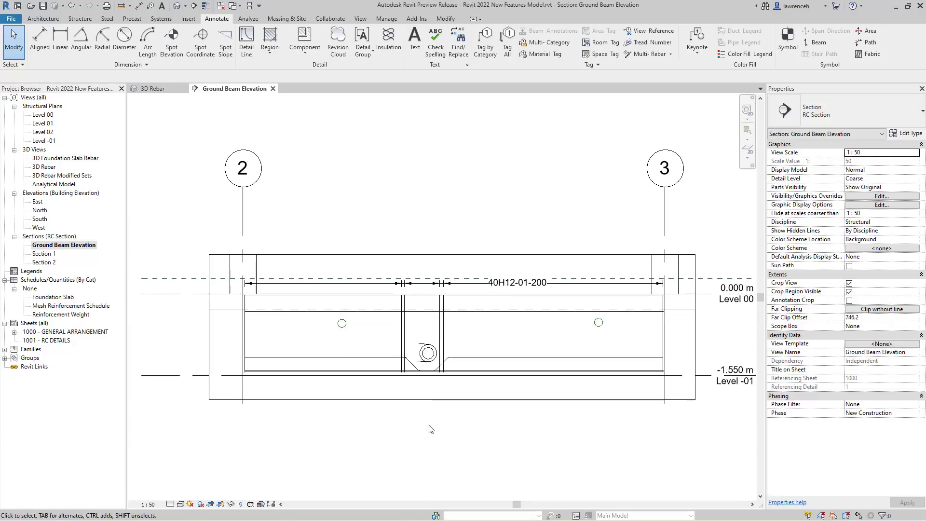
In the 3D Rebar view's visibility and graphic overrides, create a rule-based filter named Rebar Set Edit.
left_click(154, 88)
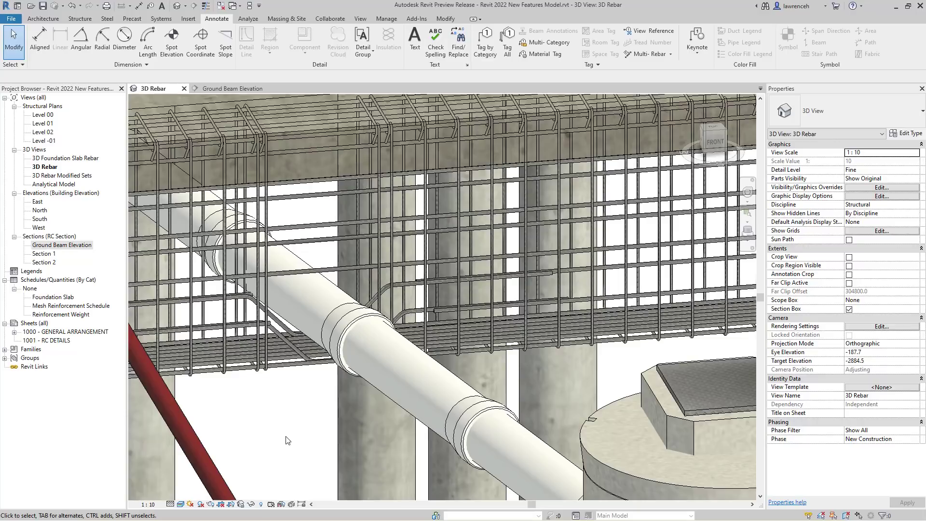
key("v")
key("v")
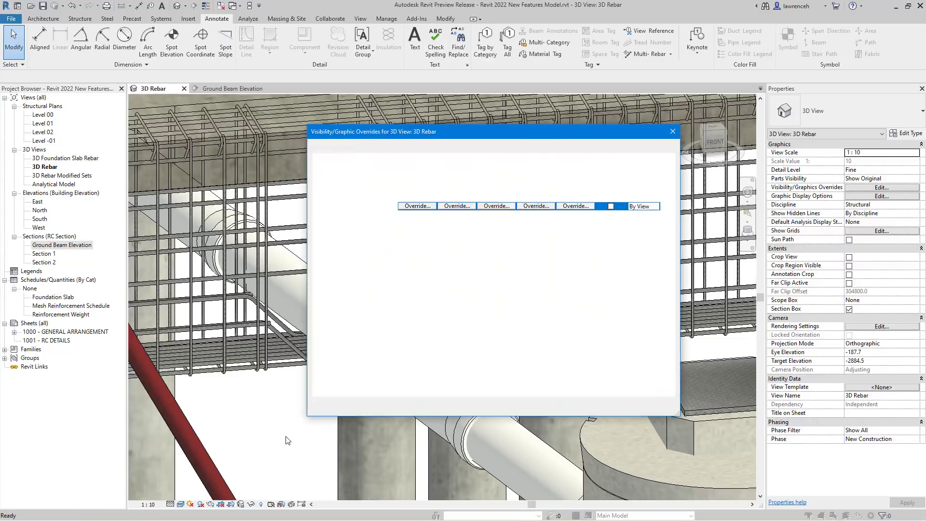
left_click(546, 148)
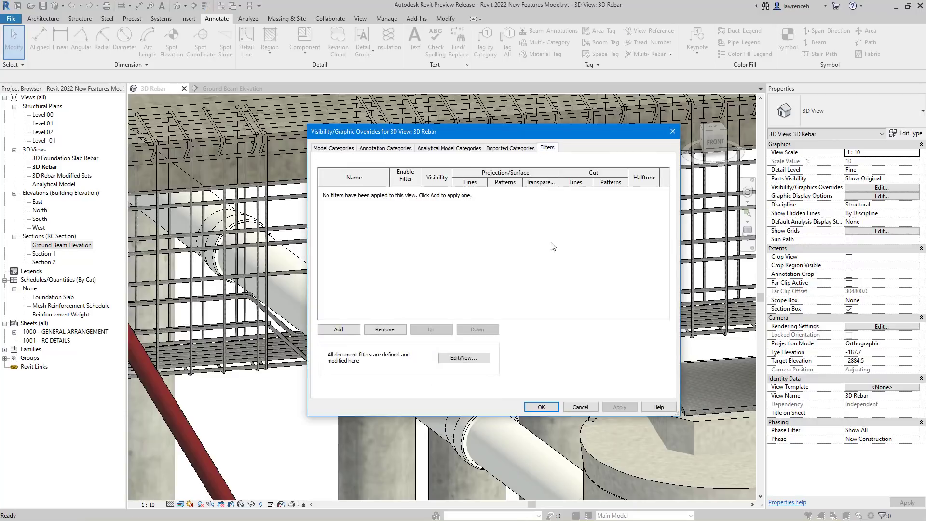
left_click(465, 358)
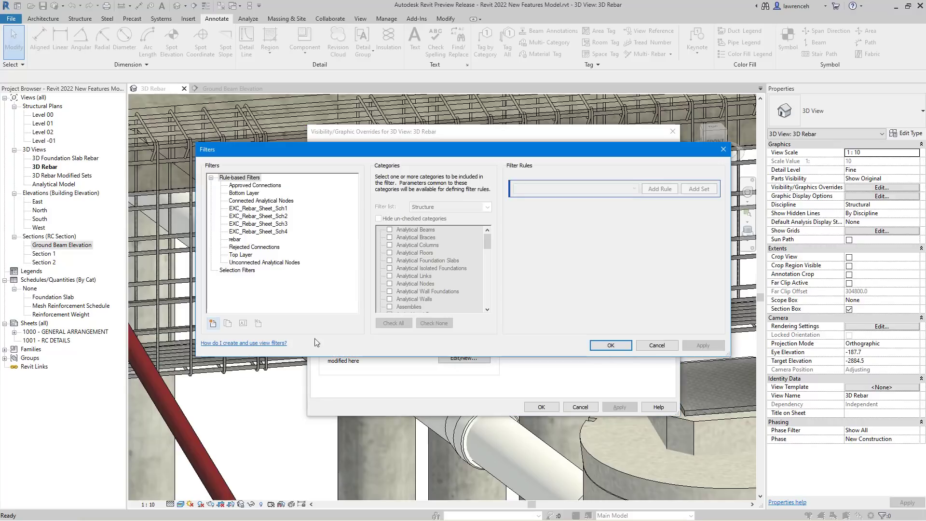
left_click(213, 325)
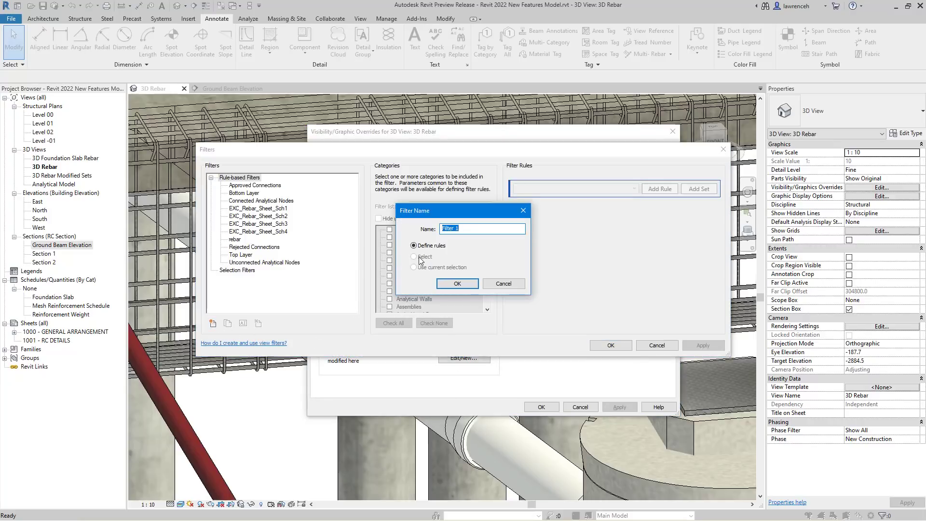
type("Rebar Set Edit")
left_click(463, 283)
Limit the Rebar Set Edit filter to the Structural Rebar category with the rule Modified Rebar Set equals Yes.
left_click_drag(485, 248, 487, 294)
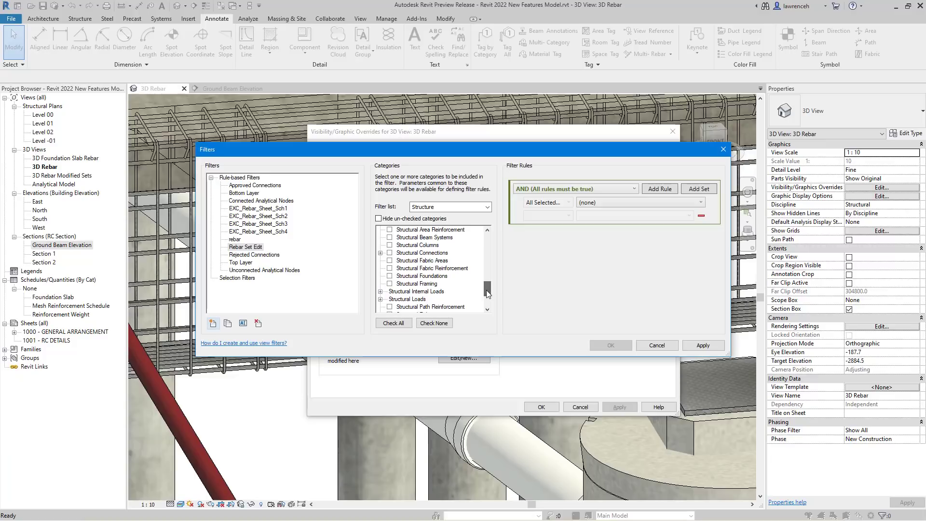
scroll(399, 285, "down", 4)
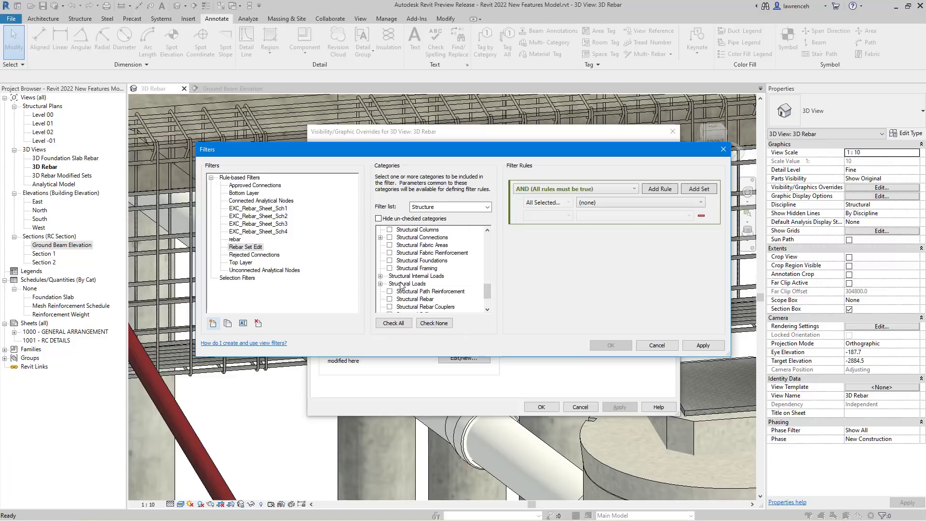
left_click(389, 283)
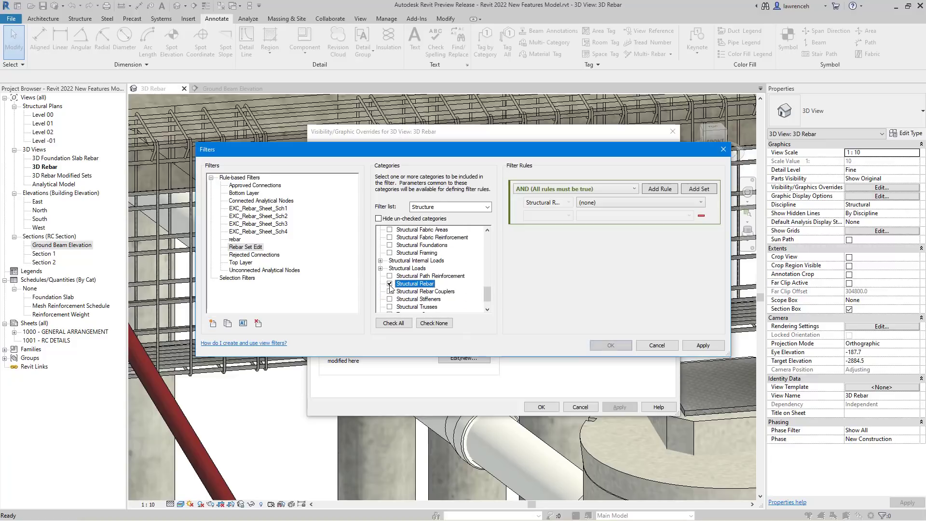
left_click(620, 201)
scroll(699, 259, "down", 5)
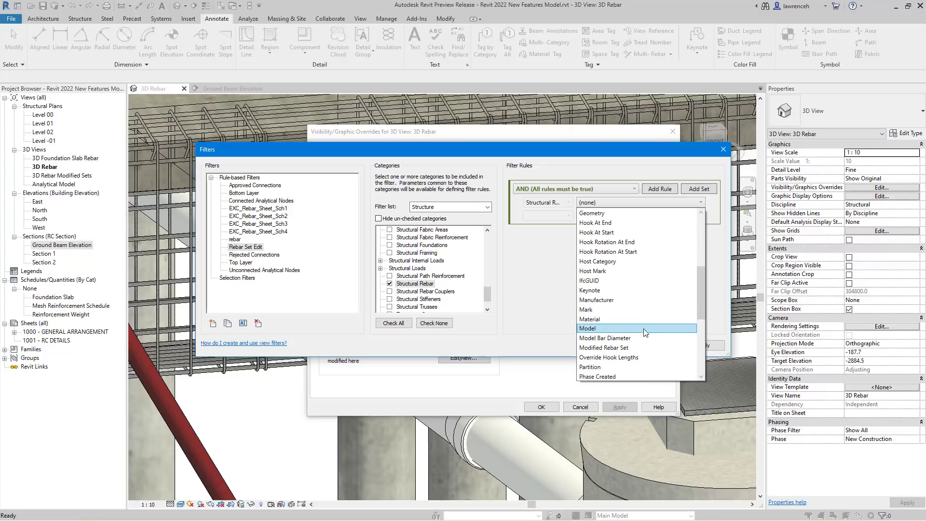
left_click(620, 347)
left_click(568, 216)
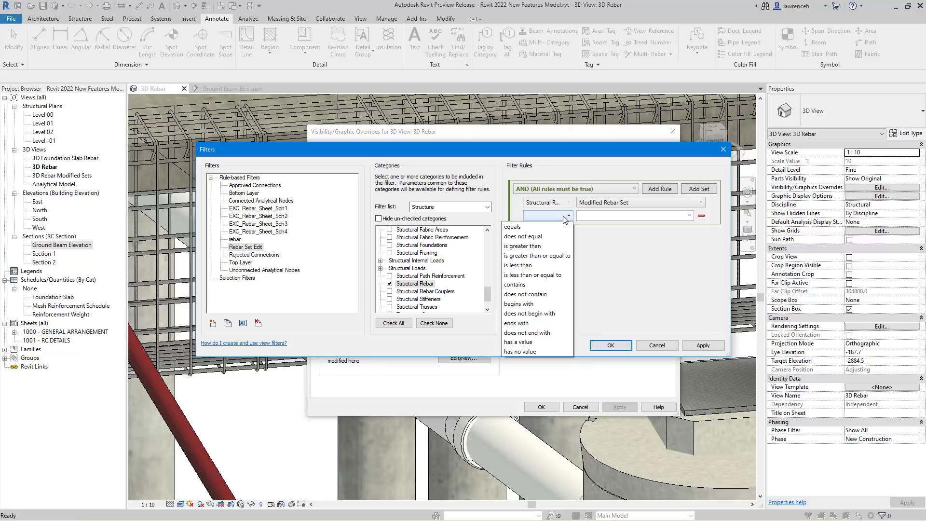
left_click(543, 223)
left_click(636, 217)
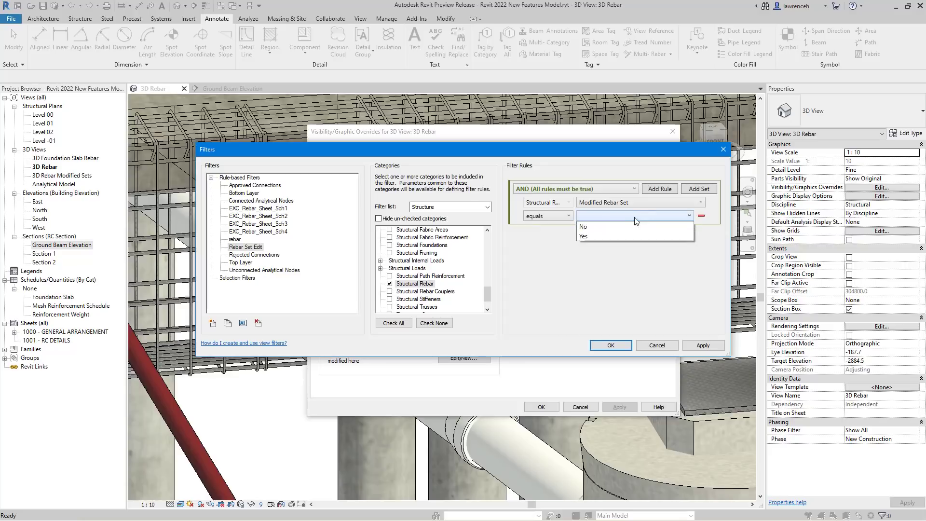
left_click(618, 237)
left_click(610, 345)
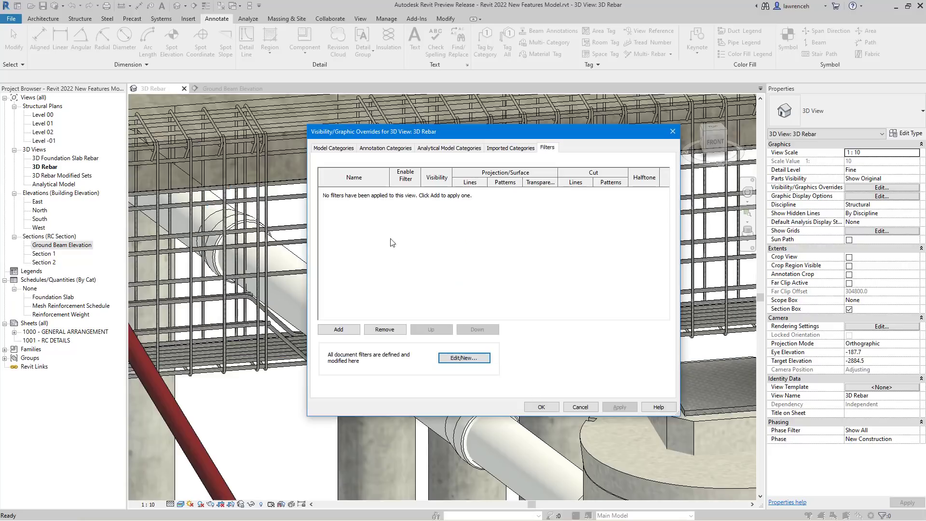
Add the Rebar Set Edit filter to the 3D Rebar view's overrides.
left_click(320, 328)
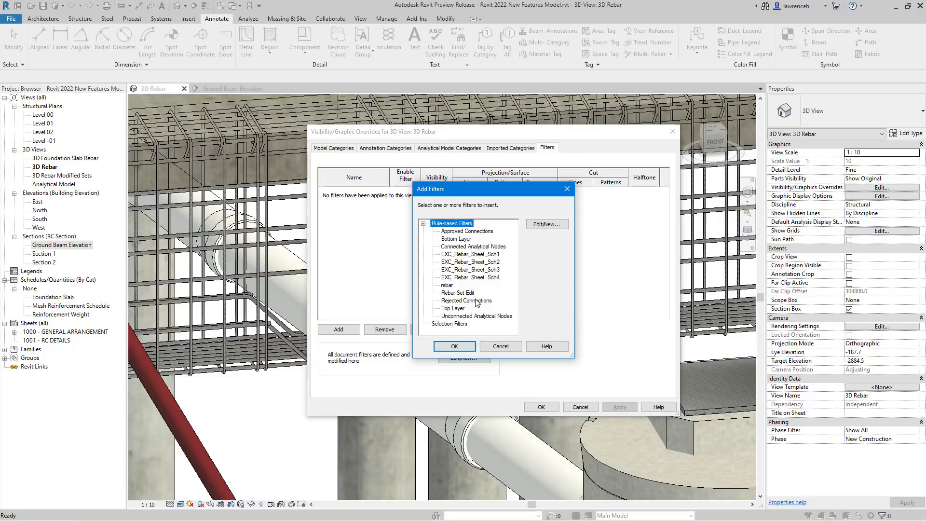
left_click(458, 293)
left_click(466, 346)
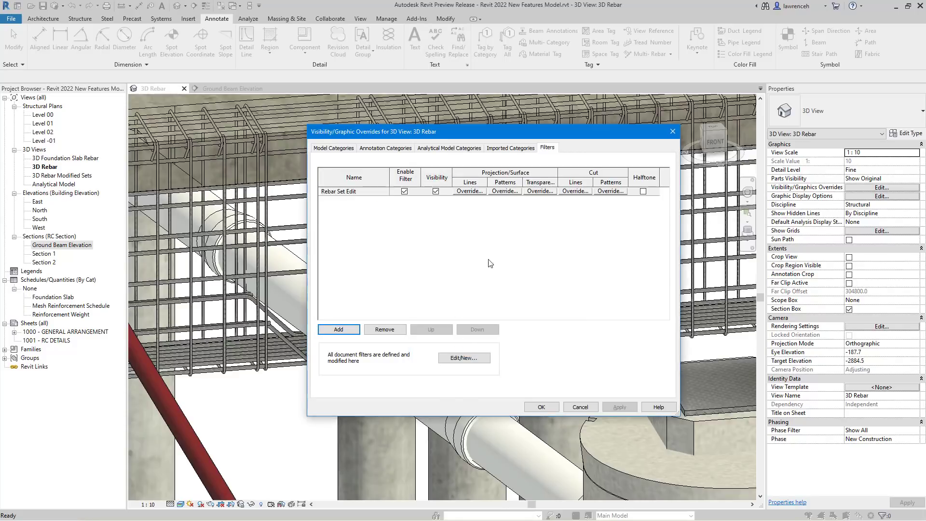
Override the Rebar Set Edit filter's projection lines with green colour and line weight 5.
left_click(469, 191)
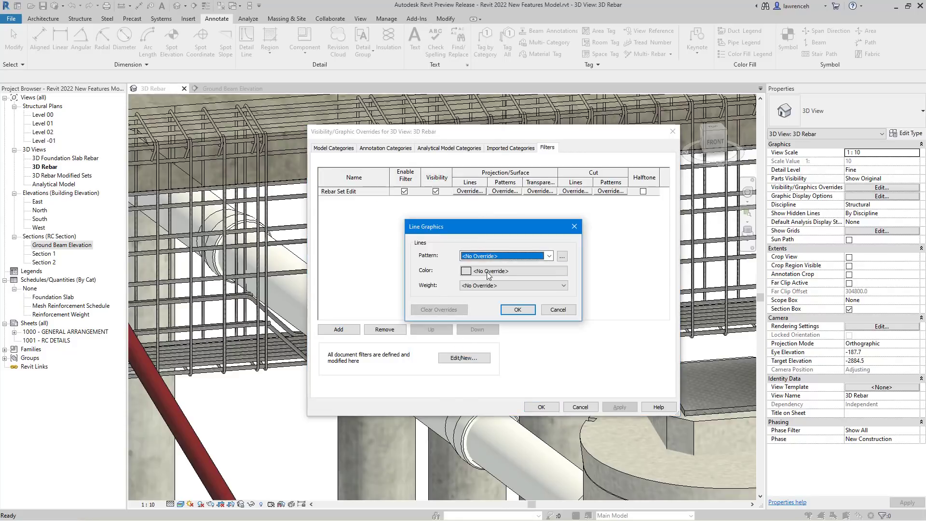
left_click(487, 271)
left_click(433, 289)
left_click(528, 355)
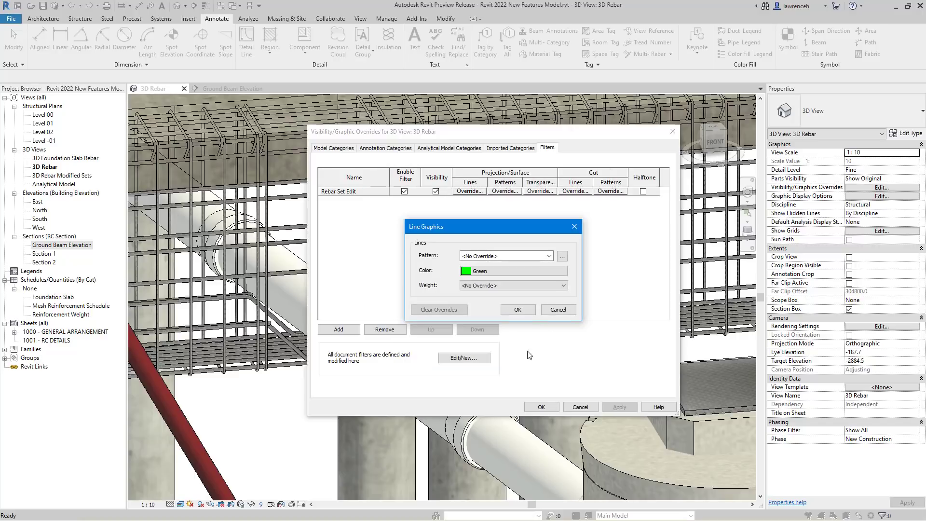
left_click(511, 285)
left_click(485, 326)
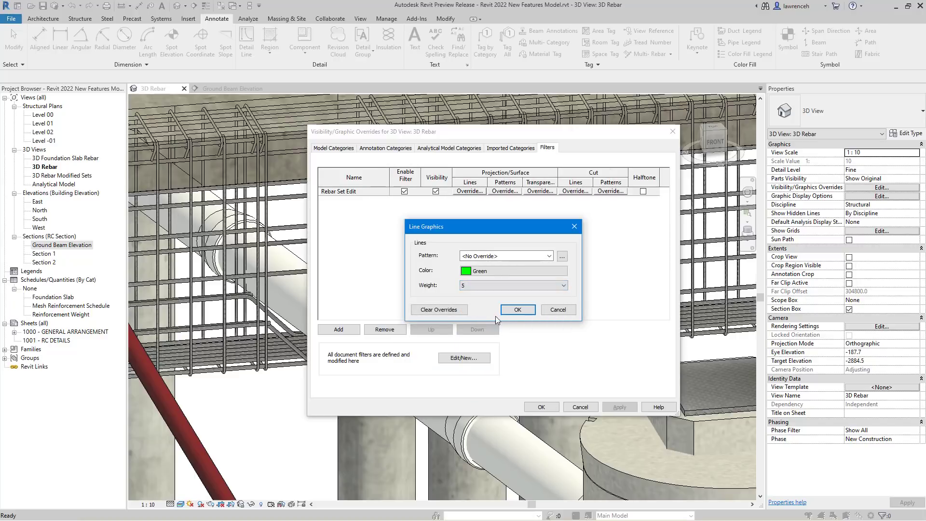
left_click(516, 309)
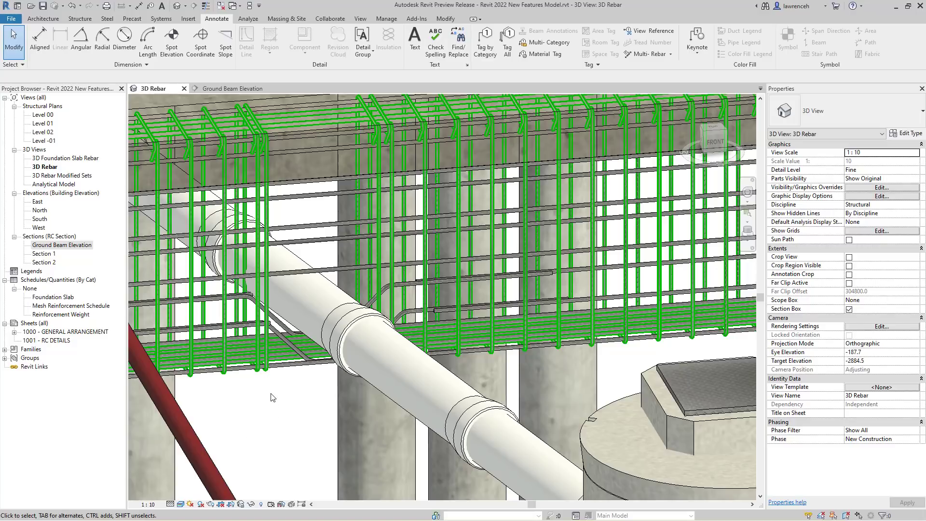
Reset all individual bar edits of the ground beam's H12 stirrup set and deselect it.
left_click(269, 373)
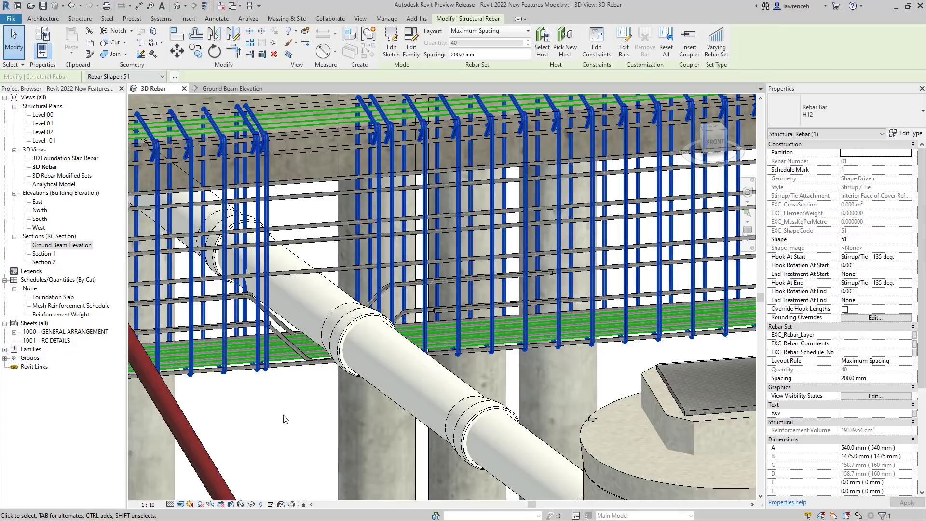
left_click(667, 47)
key("Escape")
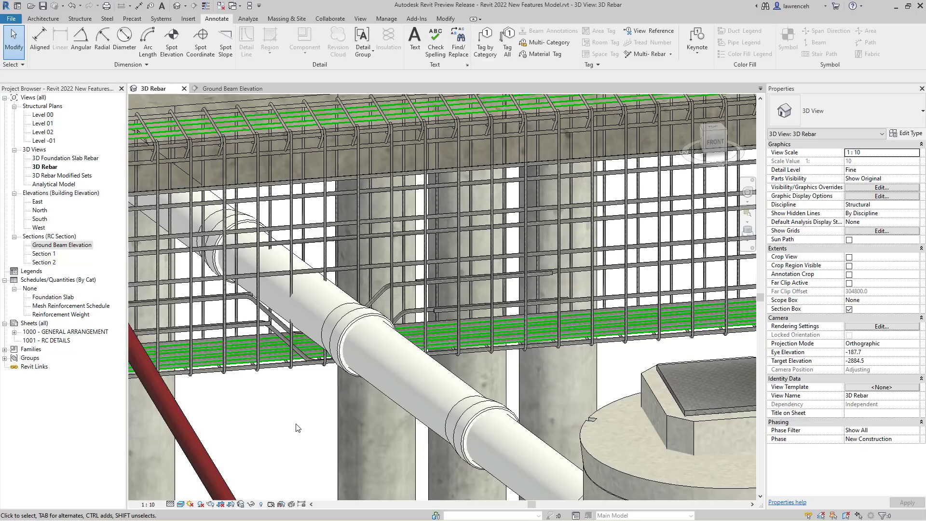
middle_click_drag(431, 380, 583, 364)
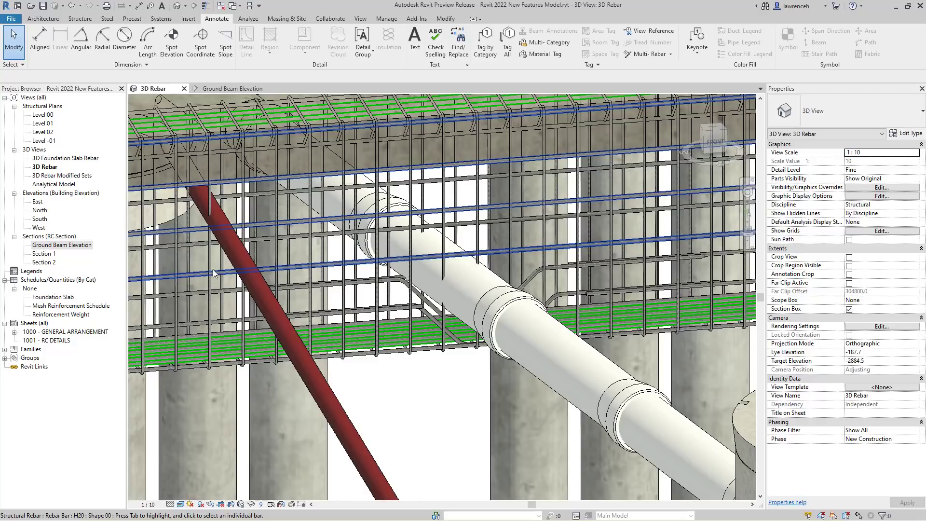
left_click(363, 336)
left_click(443, 406)
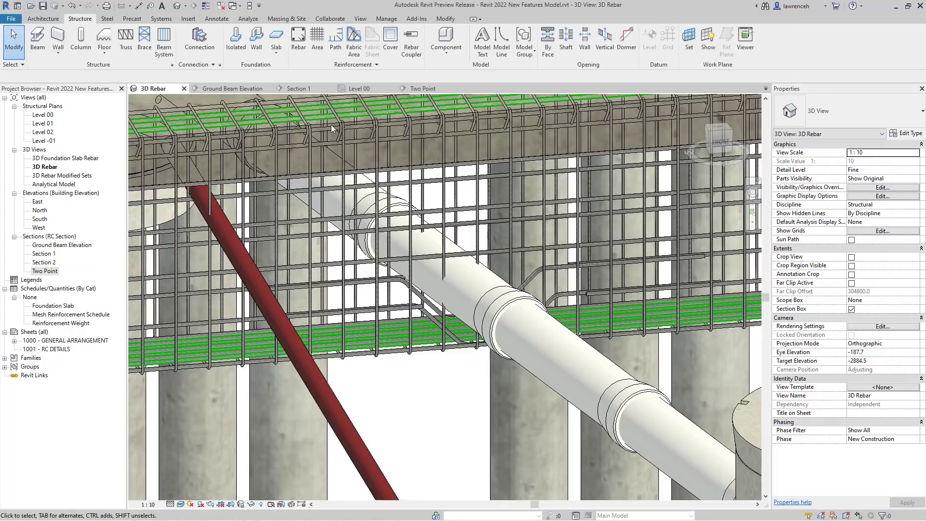
Switch to the Two Point section and start placing structural rebar with the Expand to Host placement method.
left_click(420, 88)
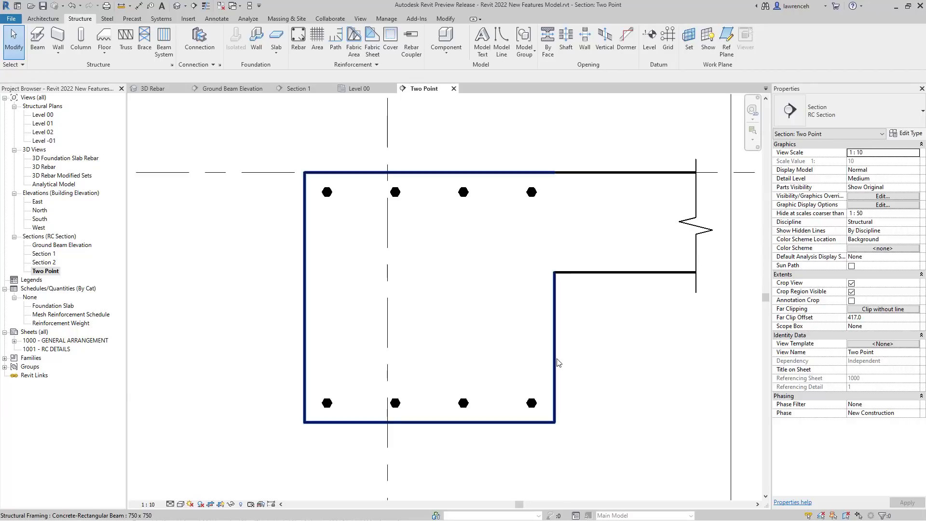
left_click(298, 38)
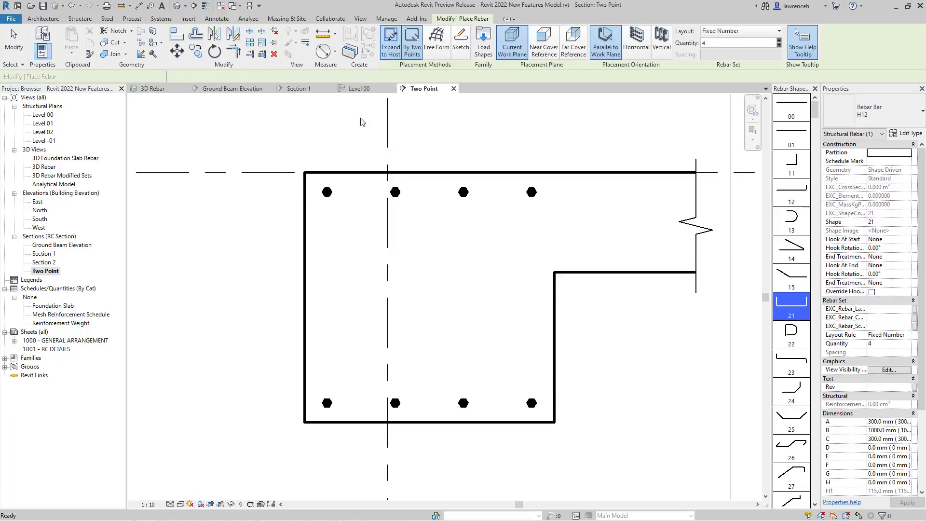
left_click(392, 57)
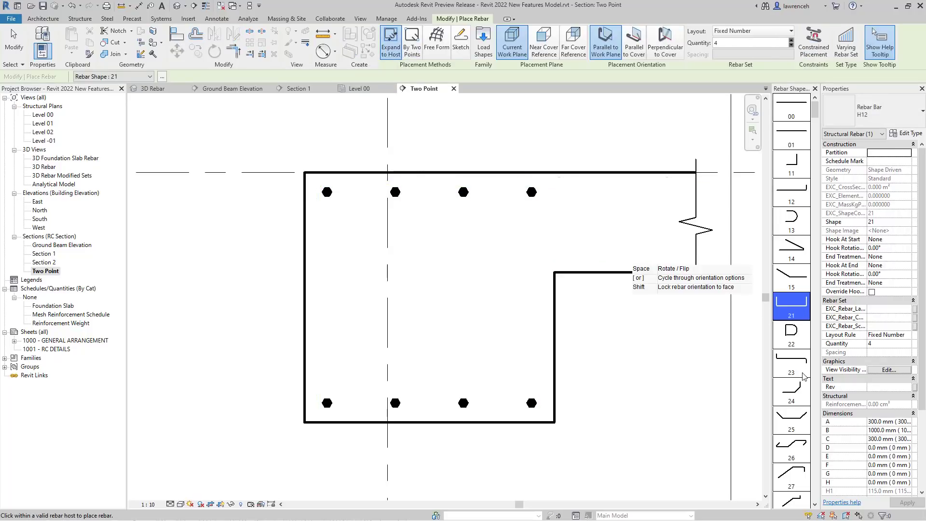
Choose rebar shape 51 for placement and turn off the help tooltip.
scroll(801, 371, "down", 5)
scroll(803, 377, "down", 5)
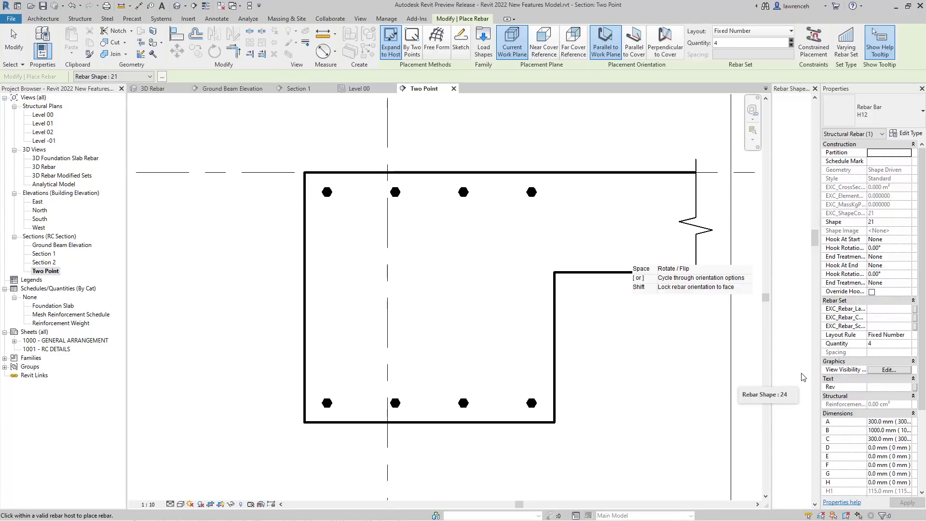
scroll(803, 377, "down", 1)
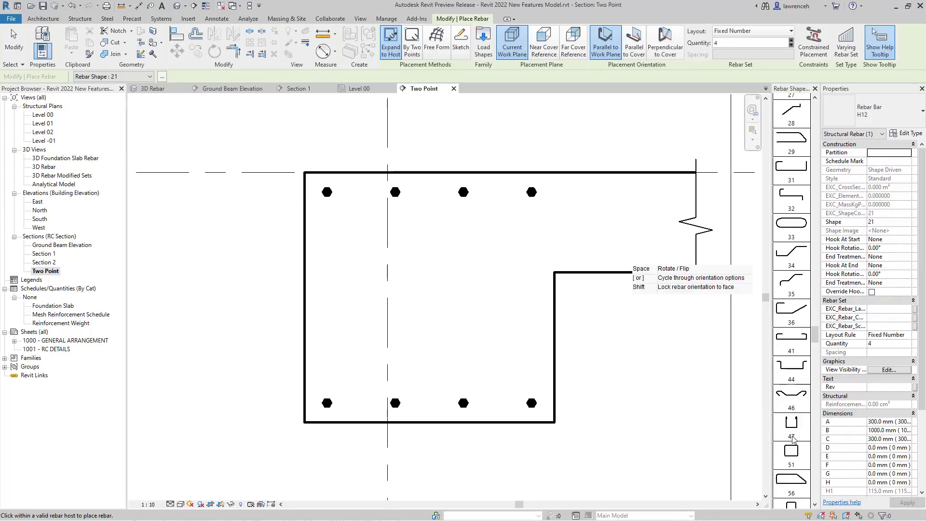
left_click(791, 453)
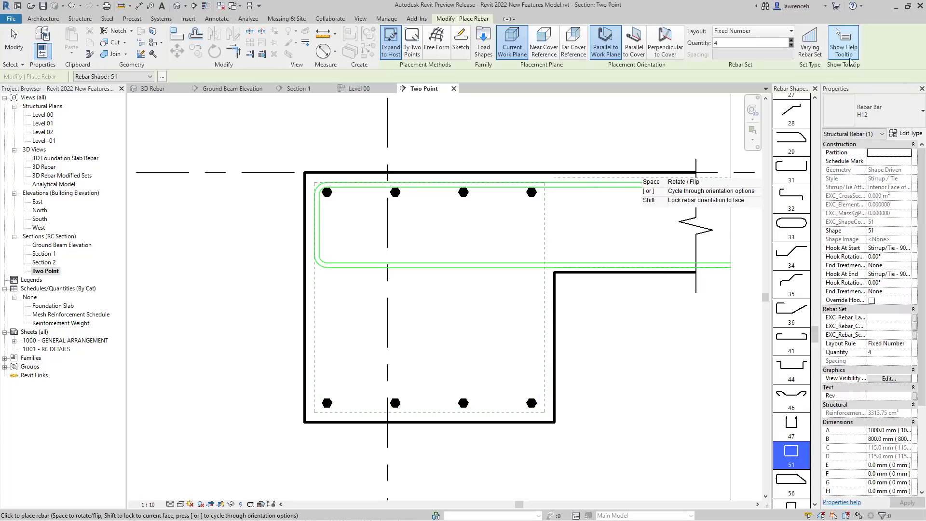
left_click(835, 53)
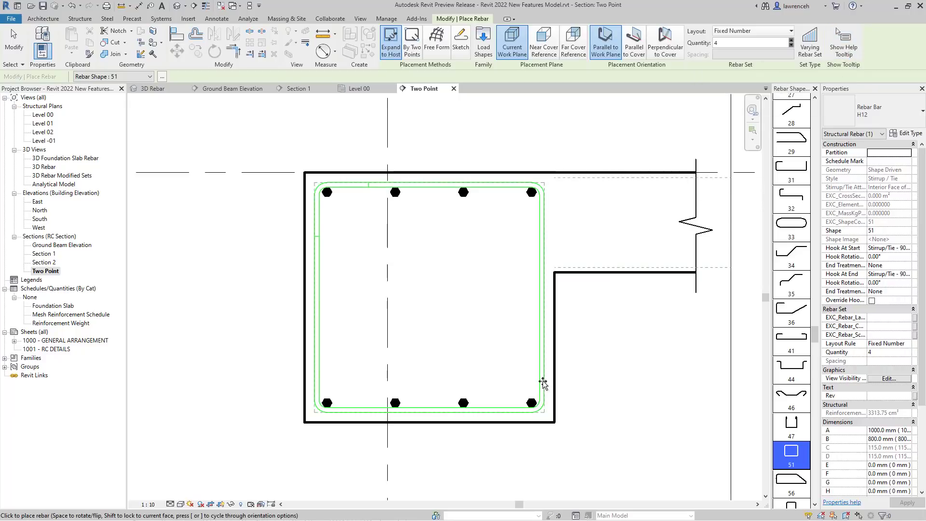
Turn on the help tooltip and place a shape 51 stirrup expanded to fit the beam section.
left_click(847, 48)
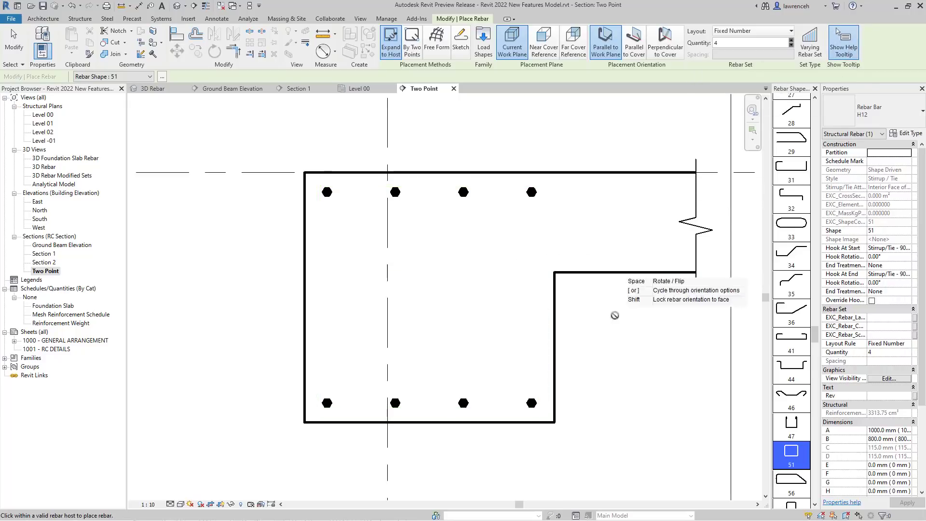
left_click(536, 344)
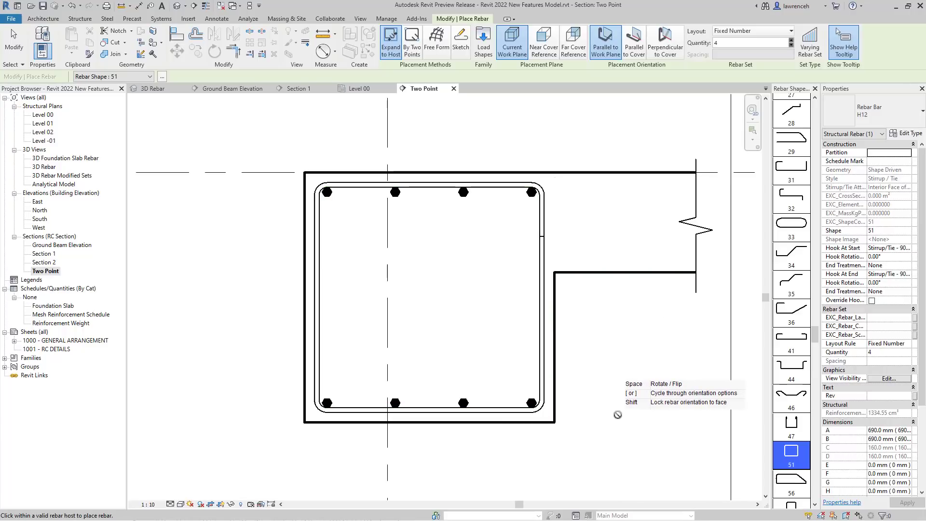
Add an inner shape 51 stirrup around the middle columns of bars with the By Two Points placement method.
left_click(409, 55)
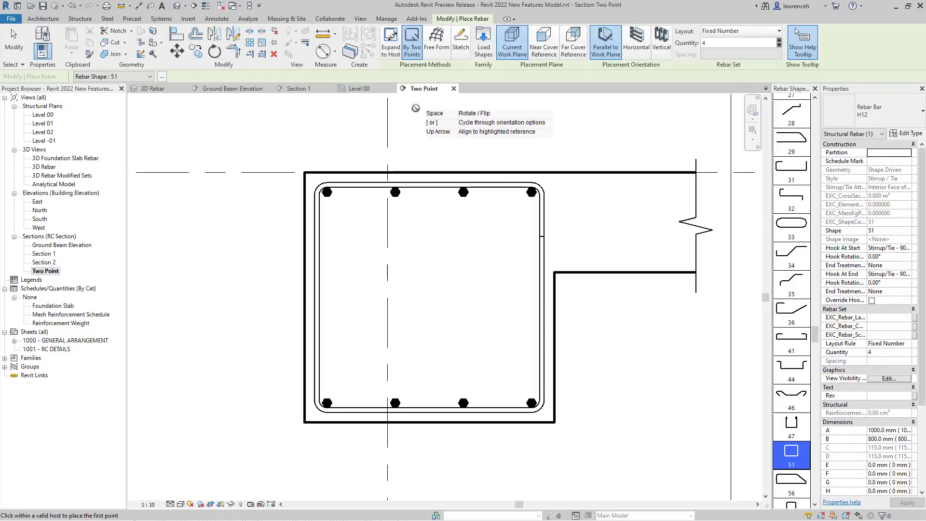
left_click(384, 412)
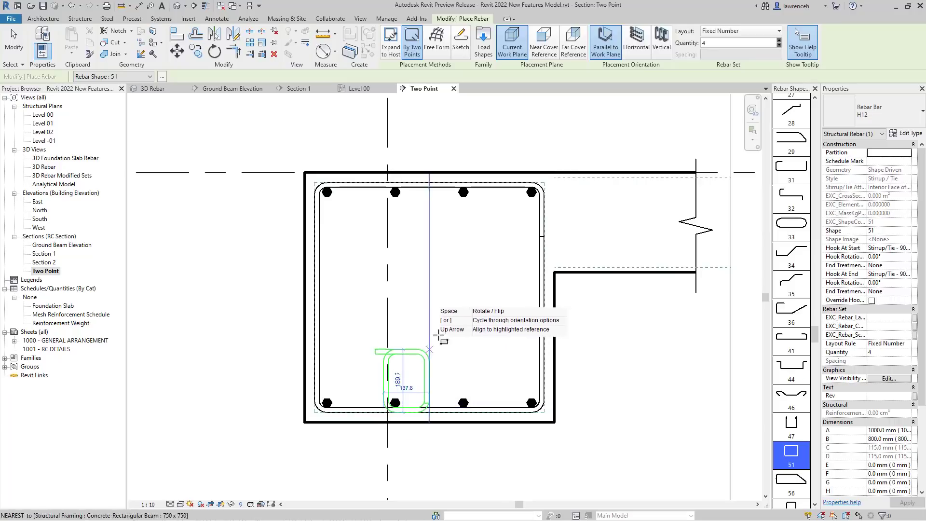
left_click(476, 178)
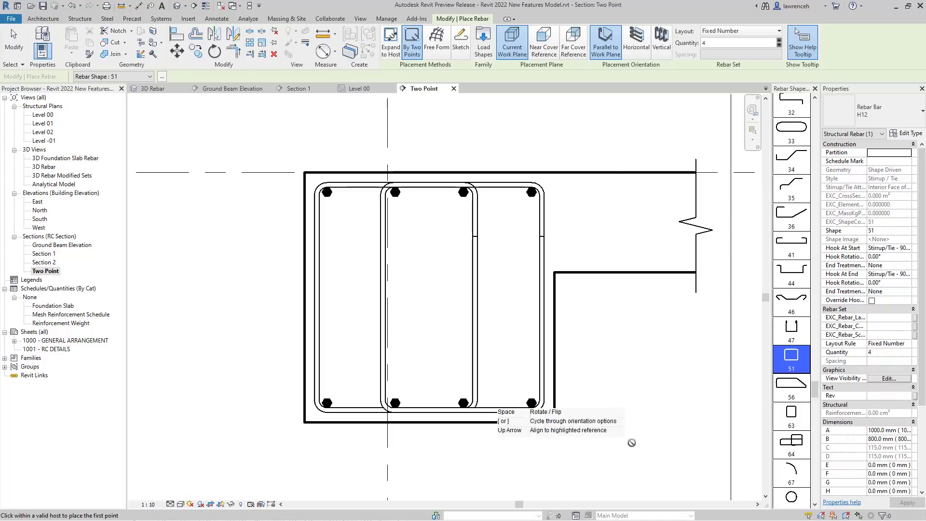
Switch to the Level 00 plan, end rebar placement and show the foundation slab's reinforcement.
left_click(363, 89)
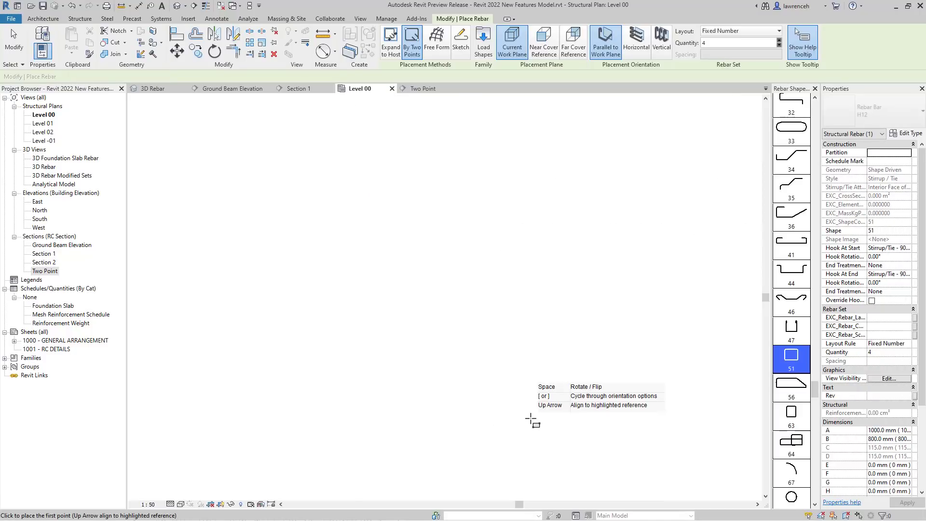
scroll(491, 352, "down", 2)
middle_click_drag(509, 383, 514, 254)
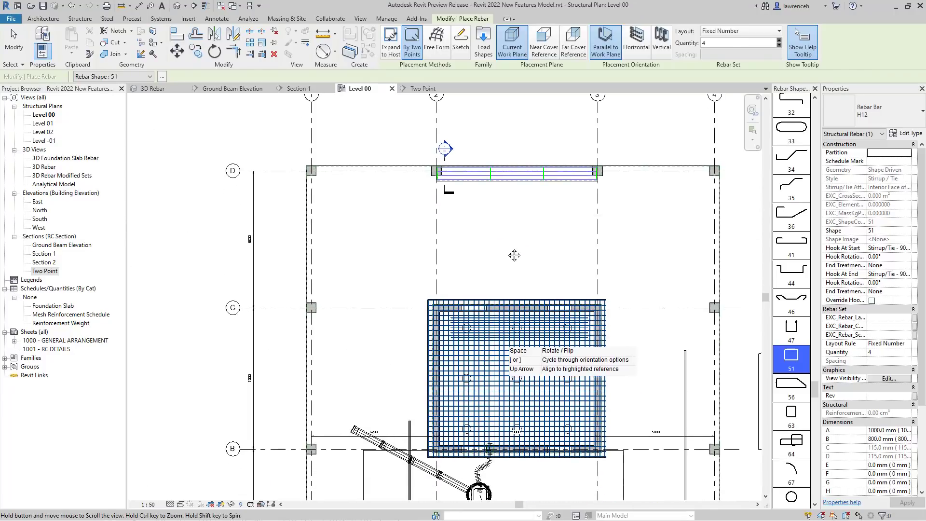
scroll(517, 366, "up", 2)
scroll(525, 369, "up", 1)
middle_click_drag(509, 333, 461, 255)
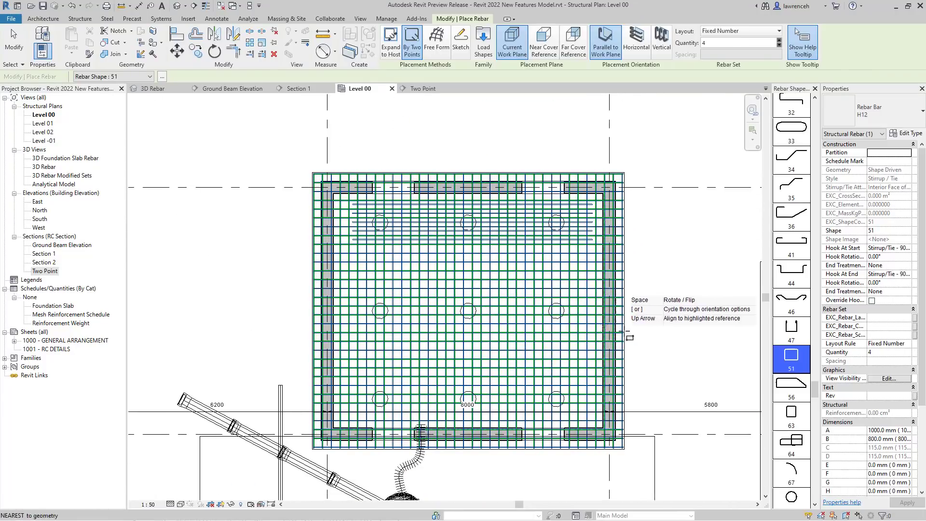
key("Escape")
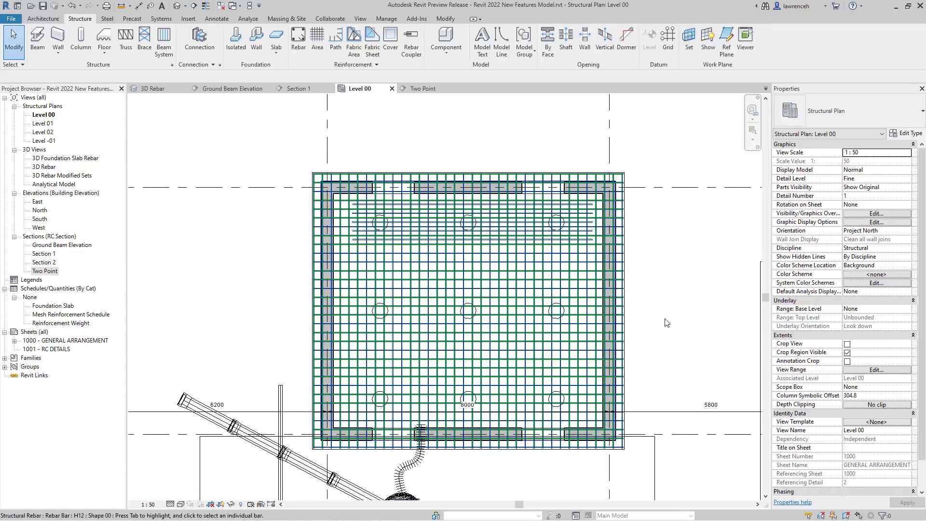
scroll(550, 270, "up", 2)
middle_click_drag(549, 267, 557, 267)
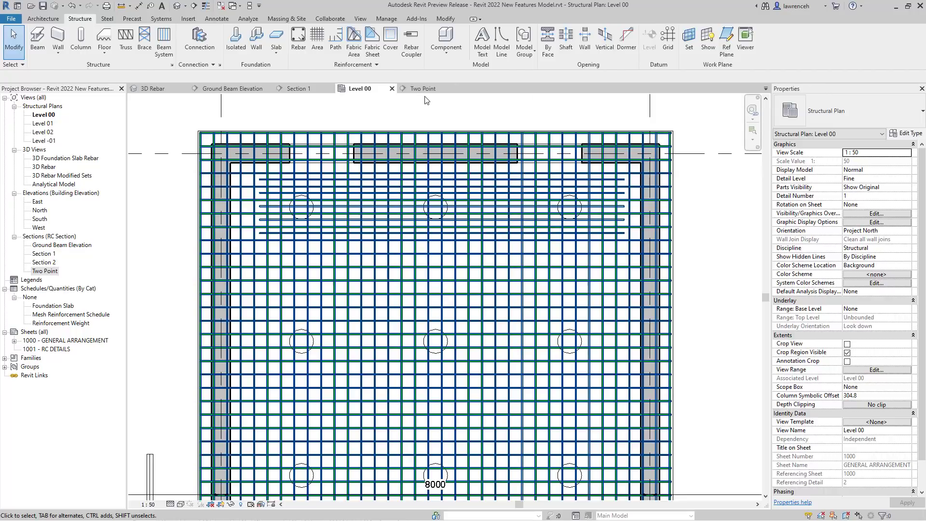
Start placing H25 shape 00 rebar by two points on the Far Cover Reference with the Horizontal orientation.
left_click(298, 42)
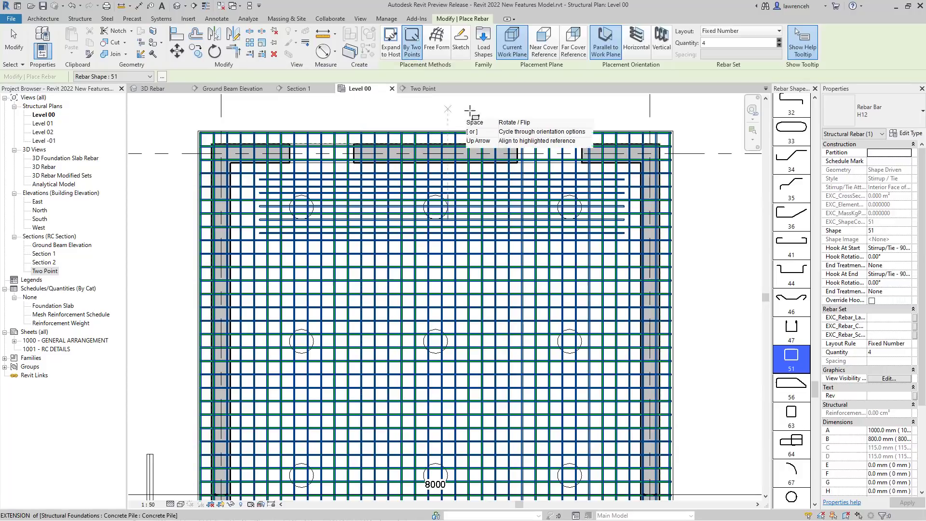
left_click(577, 54)
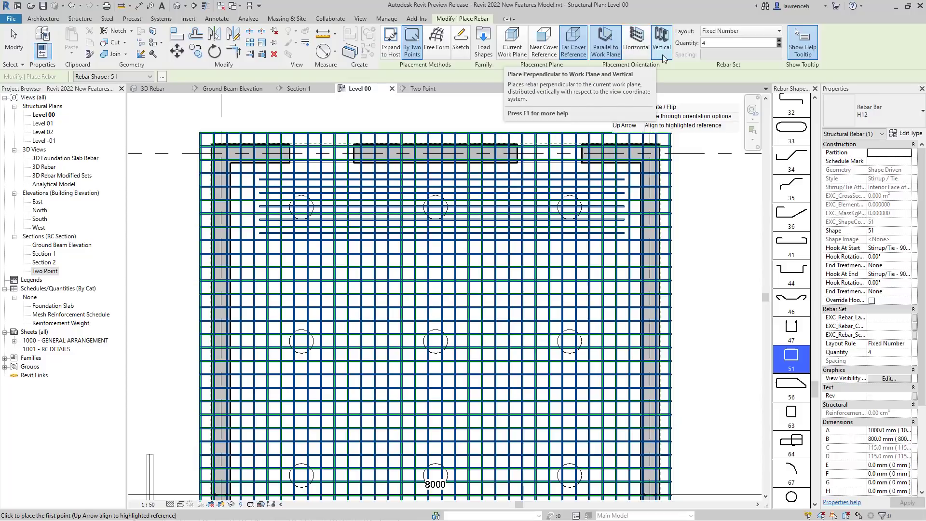
left_click(645, 52)
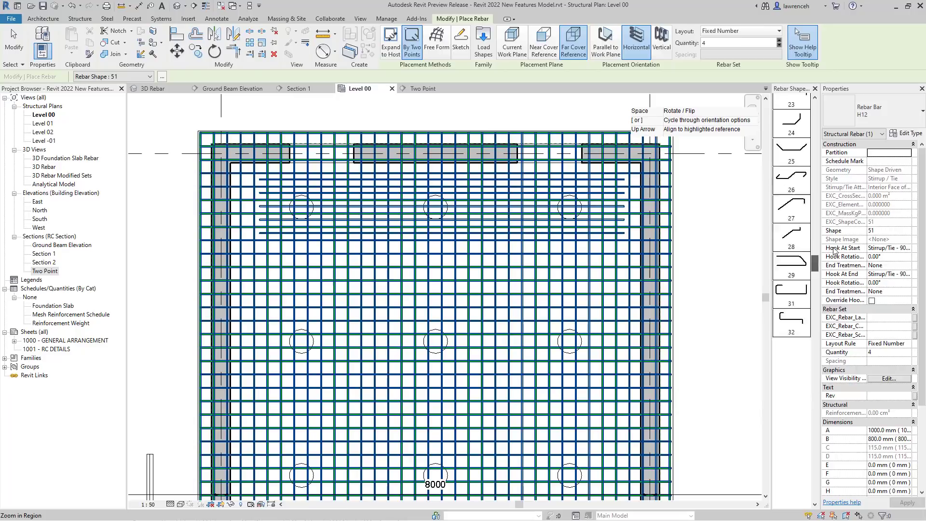
left_click(790, 107)
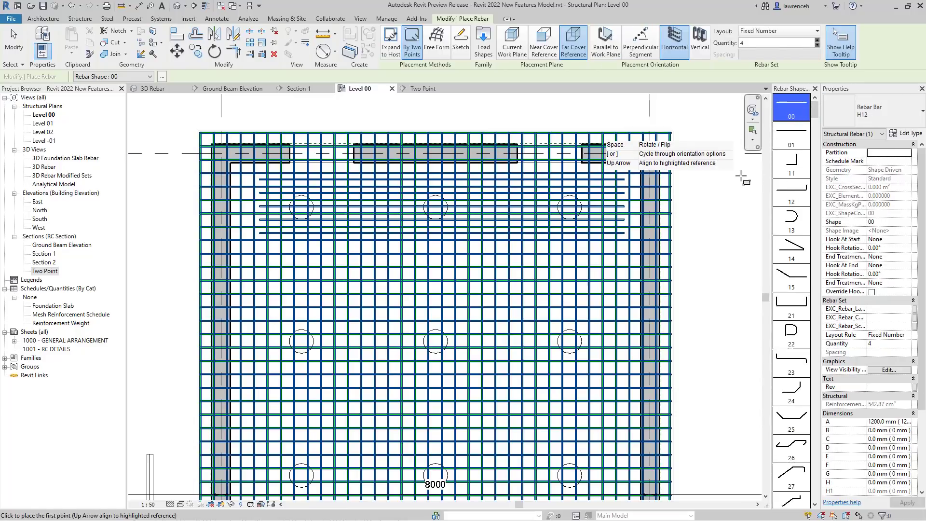
left_click(898, 120)
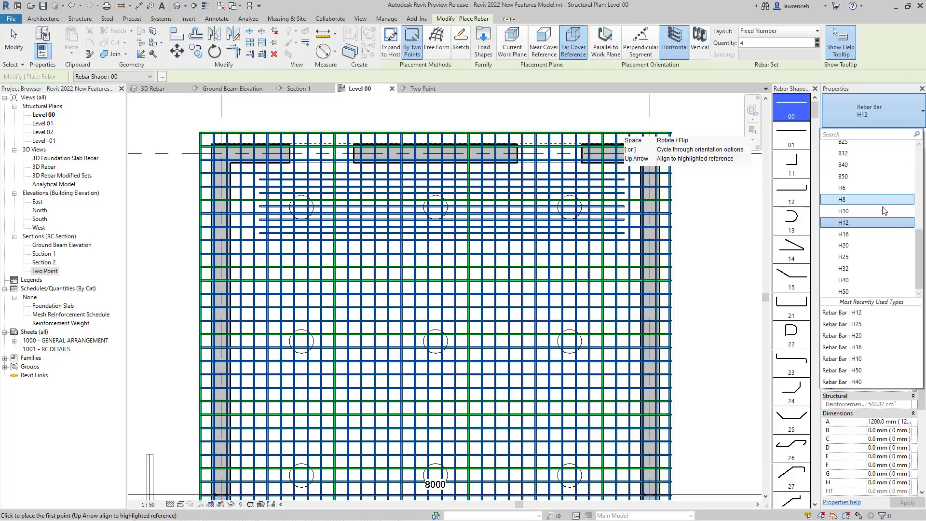
left_click(856, 257)
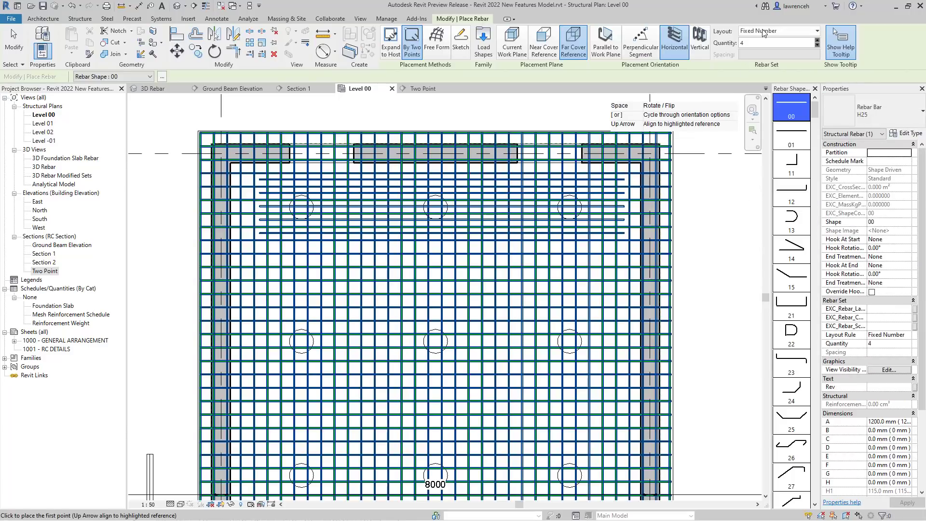
Set the rebar layout to Number with Spacing, with a quantity of 5 and a spacing of 250 mm.
left_click(765, 30)
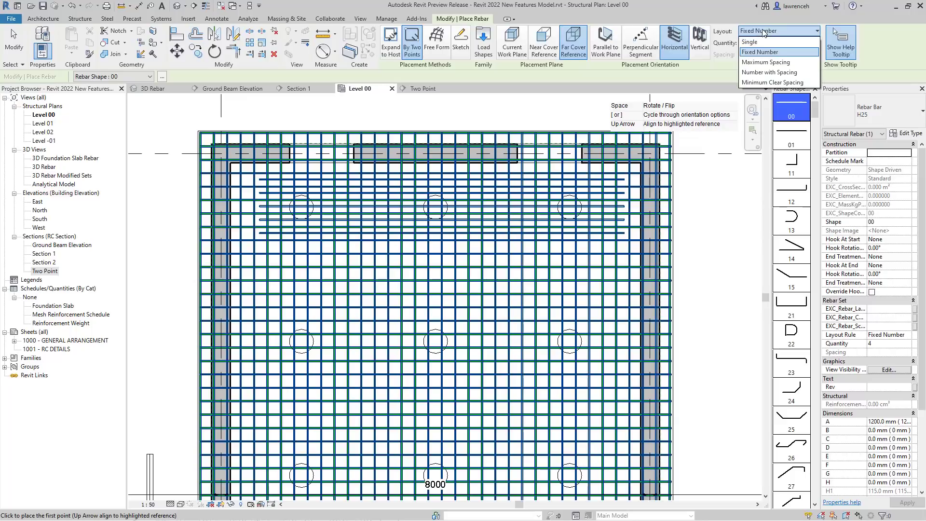
left_click(764, 72)
left_click_drag(765, 55, 712, 50)
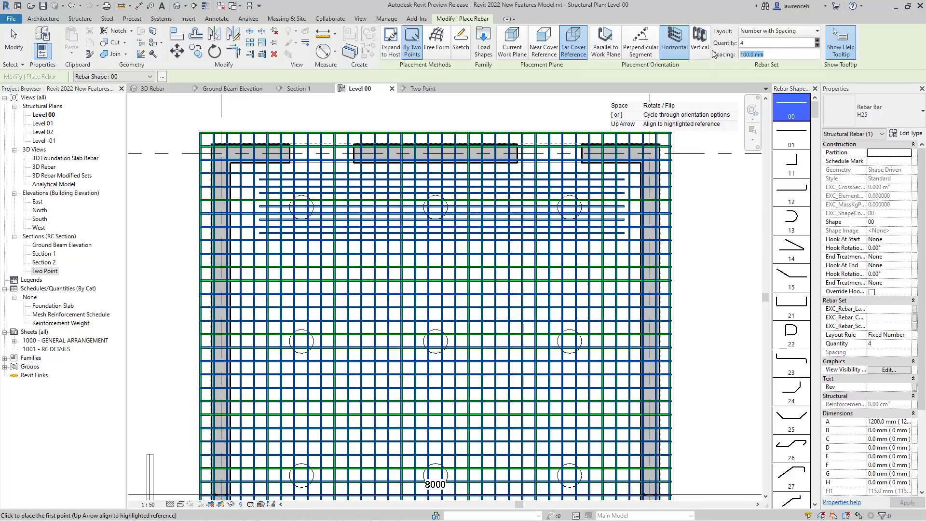
type("250")
double_click(745, 42)
type("5")
Place the five-bar set by two diagonal points across the slab's middle row of piles.
scroll(278, 391, "up", 1)
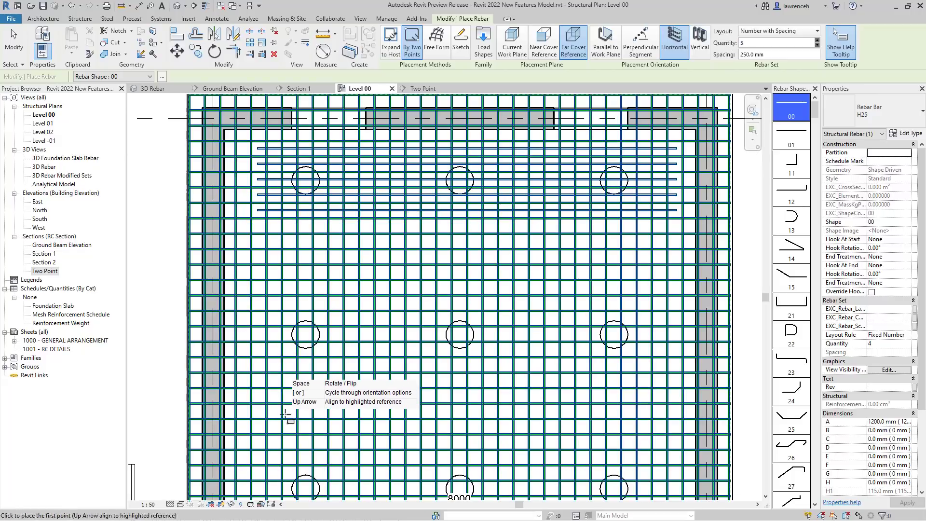
left_click(259, 303)
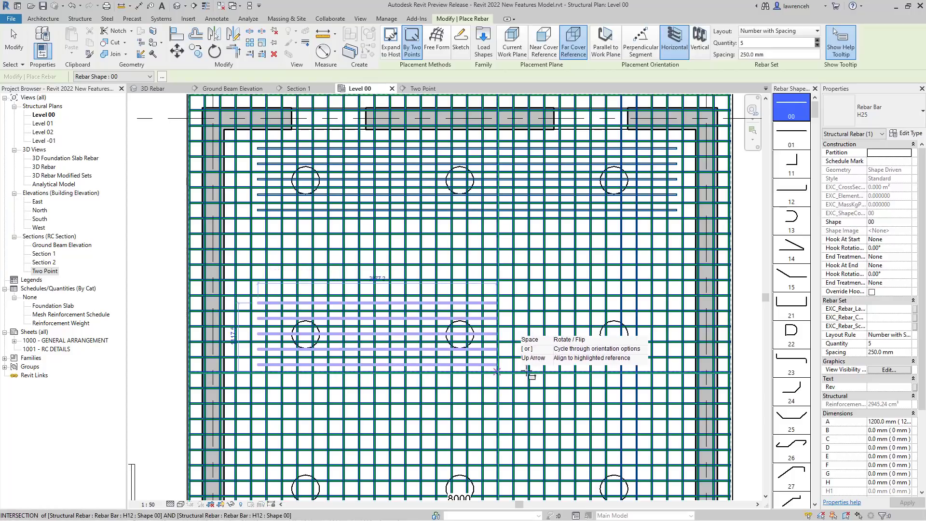
left_click(674, 372)
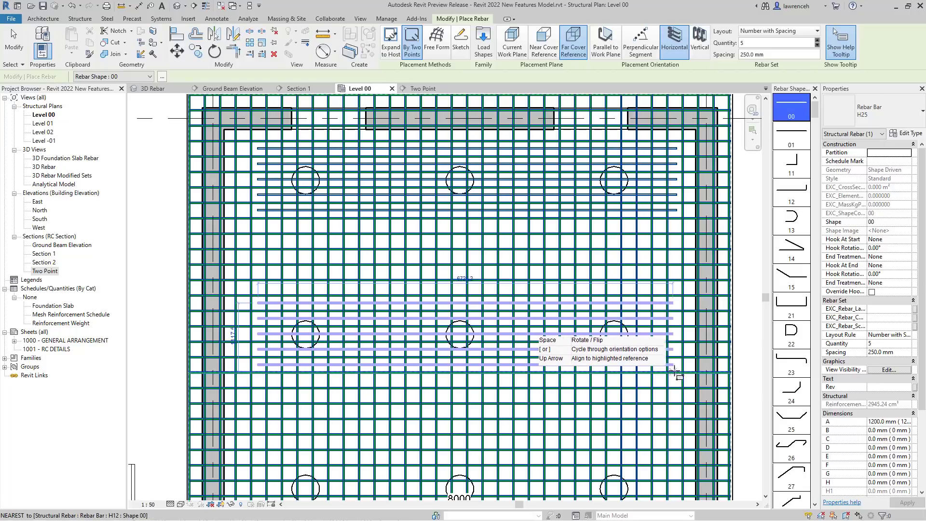
Place a matching five-bar set across the slab's lowest row of piles and end rebar placement.
middle_click_drag(578, 446, 593, 300)
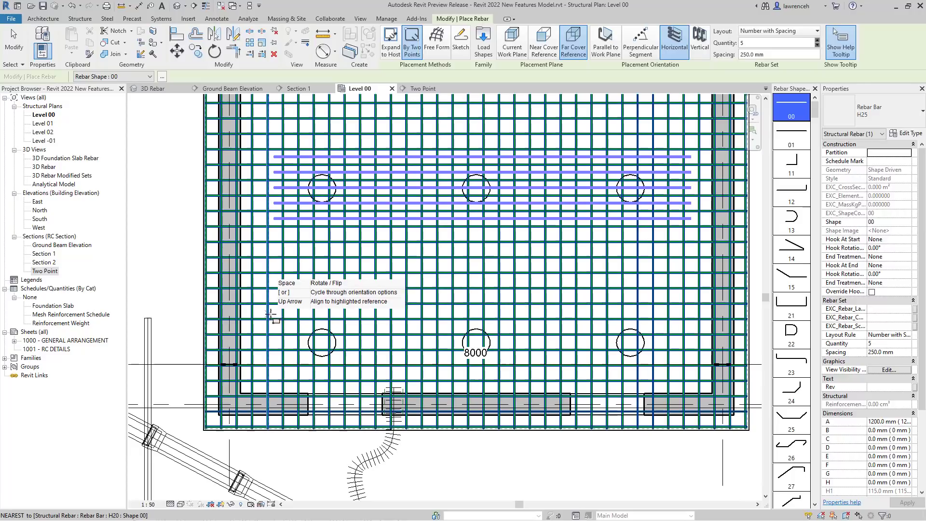
left_click(277, 311)
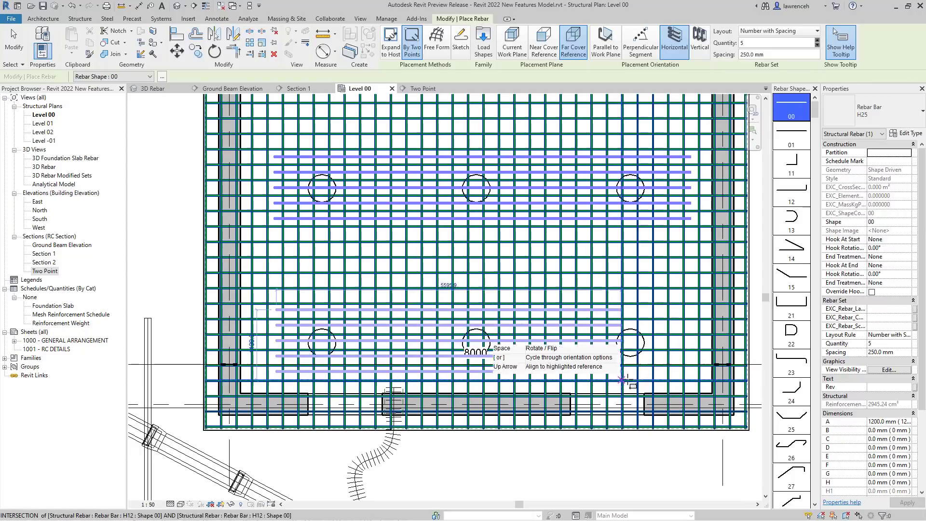
left_click(684, 382)
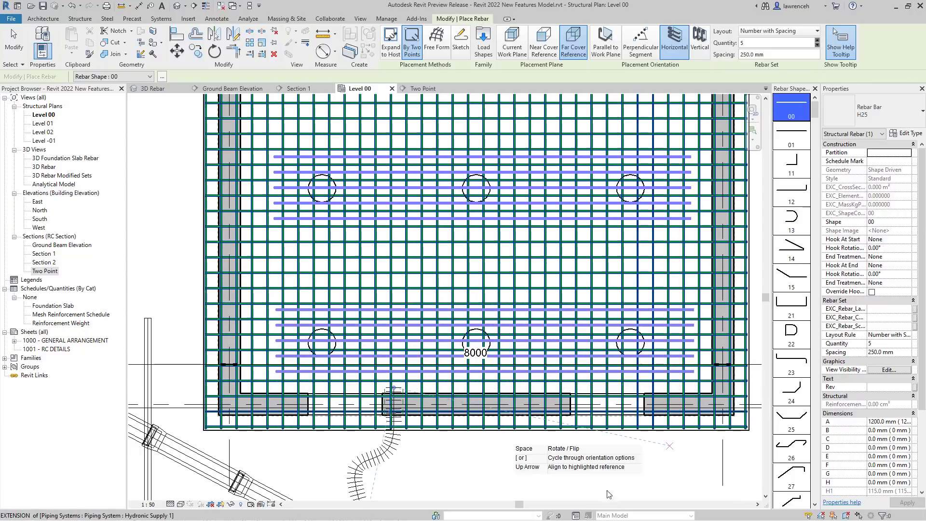
scroll(572, 462, "down", 3)
right_click(268, 219)
left_click(285, 263)
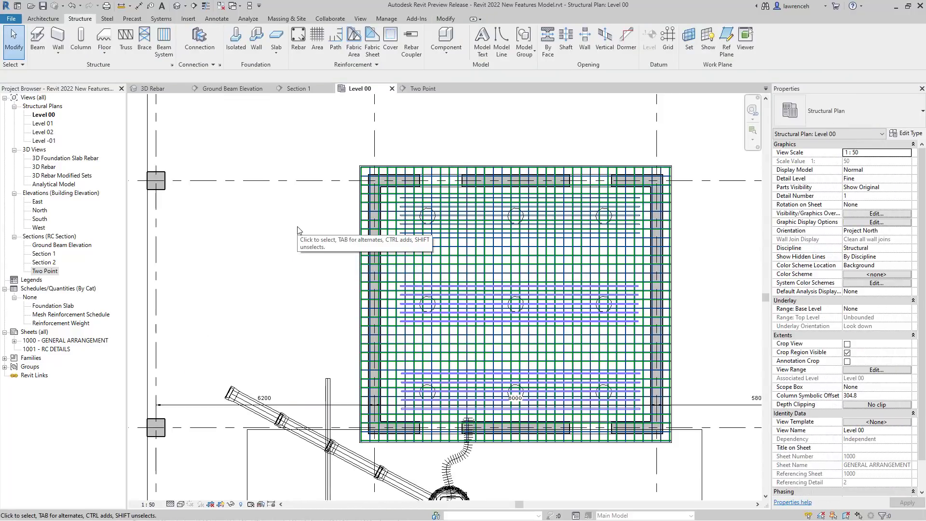
Start rebar placement with the Perpendicular Segment orientation and pick the first point between the slab's upper two pile rows.
left_click(297, 50)
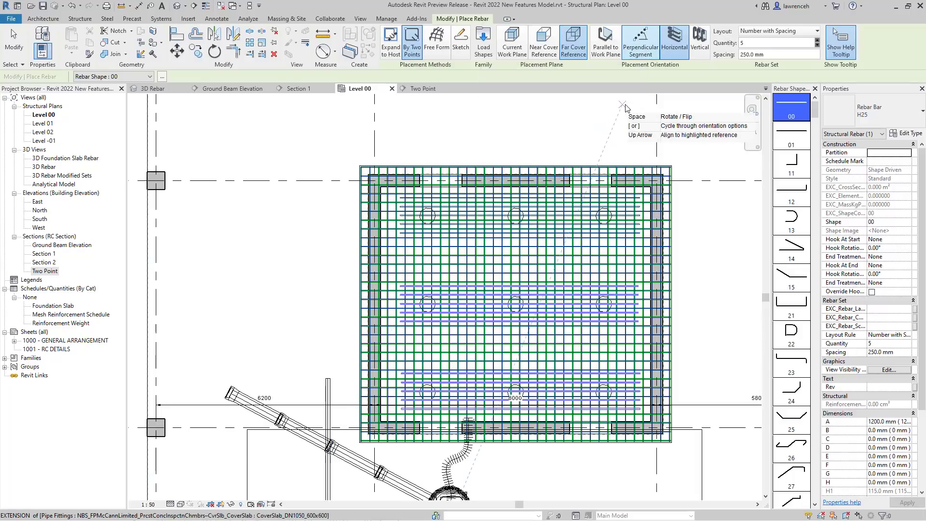
left_click(642, 55)
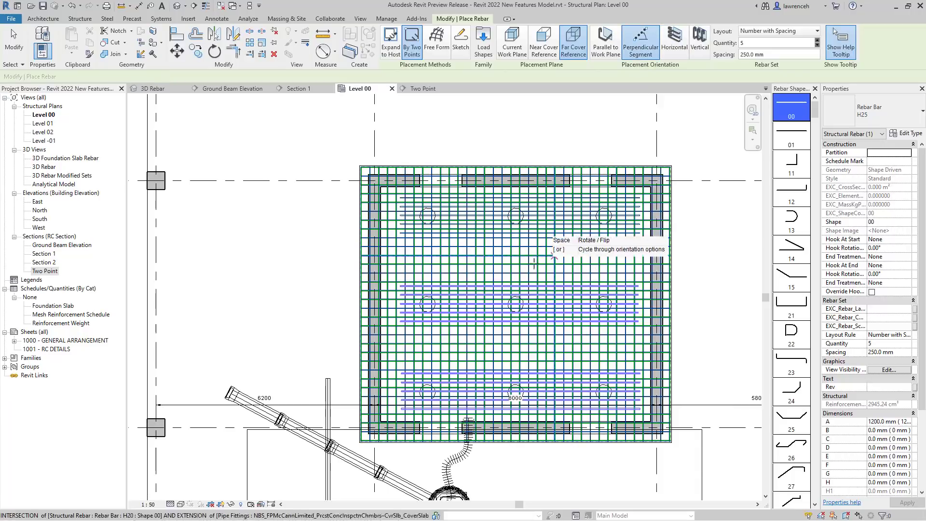
scroll(458, 251, "up", 4)
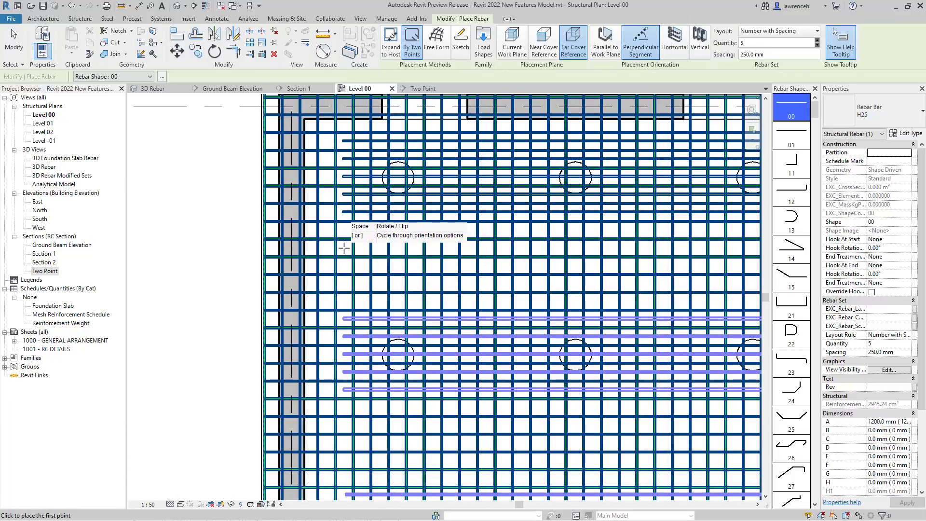
left_click(345, 248)
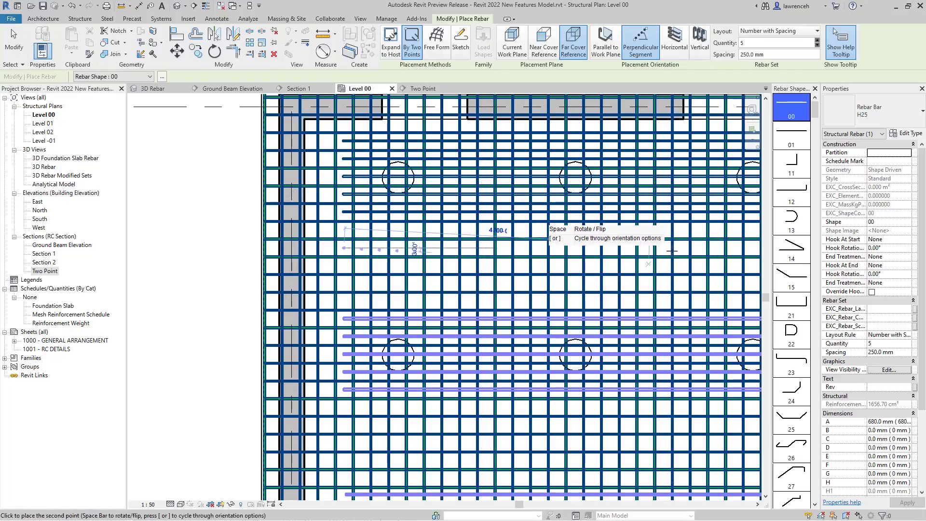
scroll(540, 245, "up", 2)
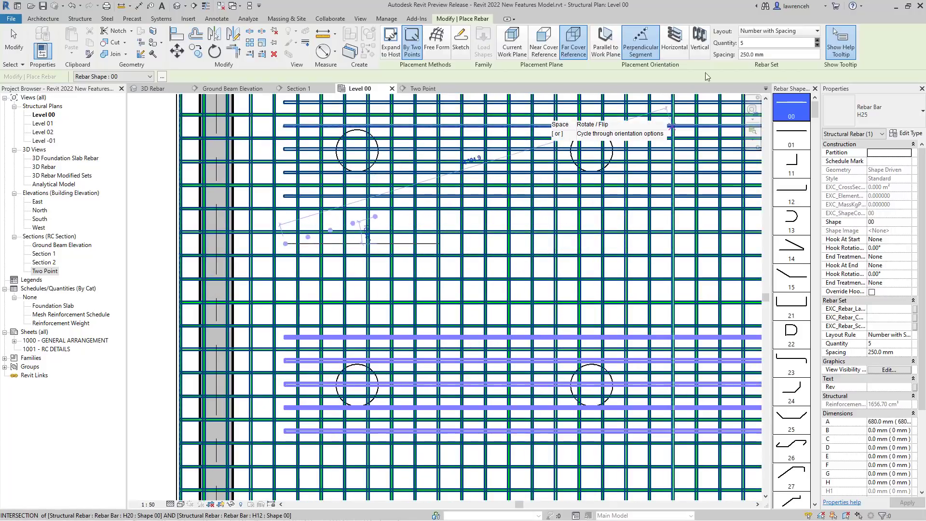
Change the perpendicular bar set's layout to Maximum Spacing and preview its distribution across the slab.
left_click(780, 34)
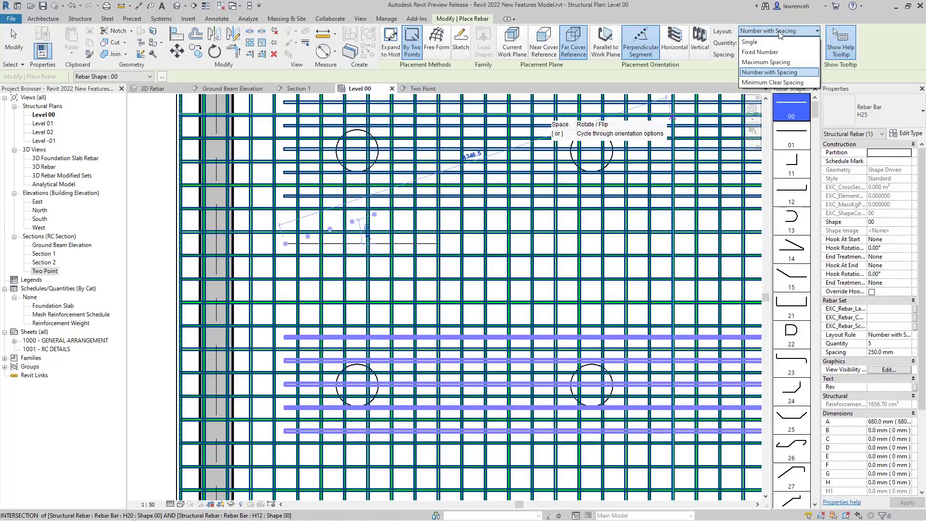
left_click(771, 62)
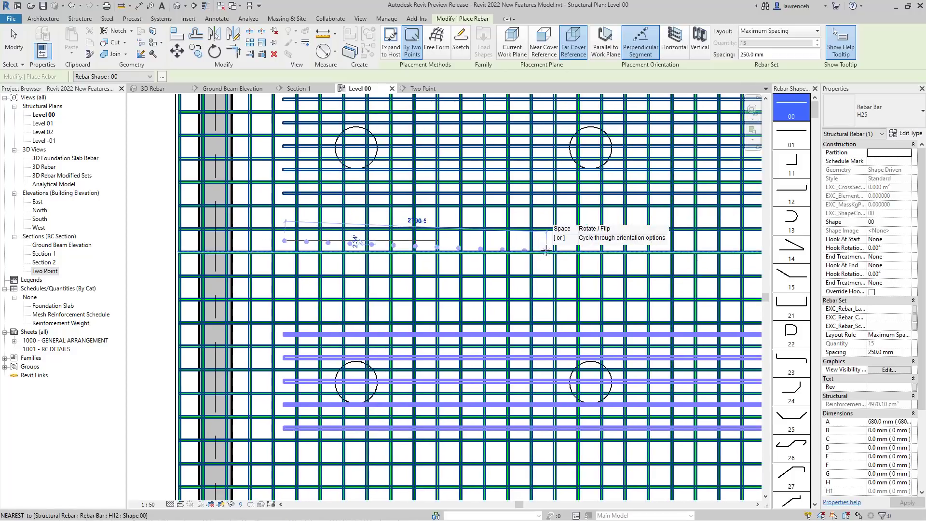
scroll(594, 243, "down", 3)
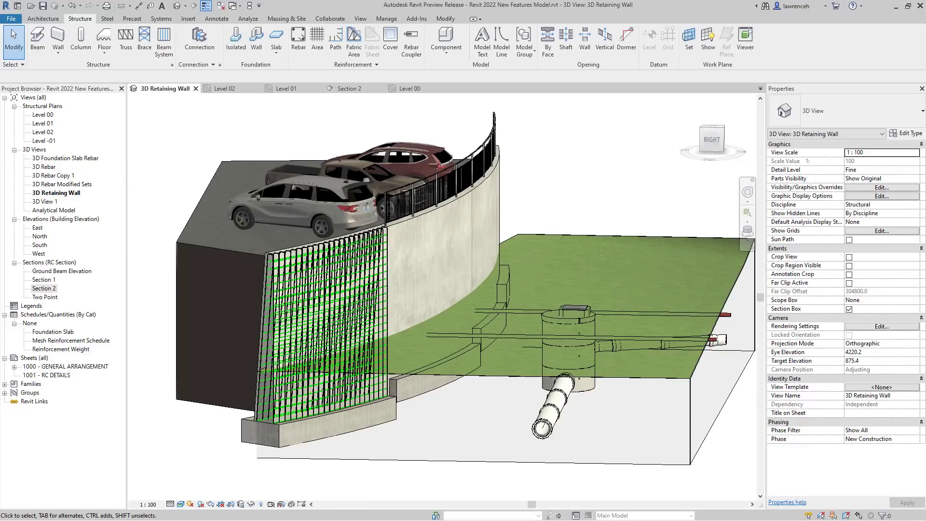
Examine the curved retaining wall's type properties and the variable concrete layer in its structure assembly.
left_click(427, 213)
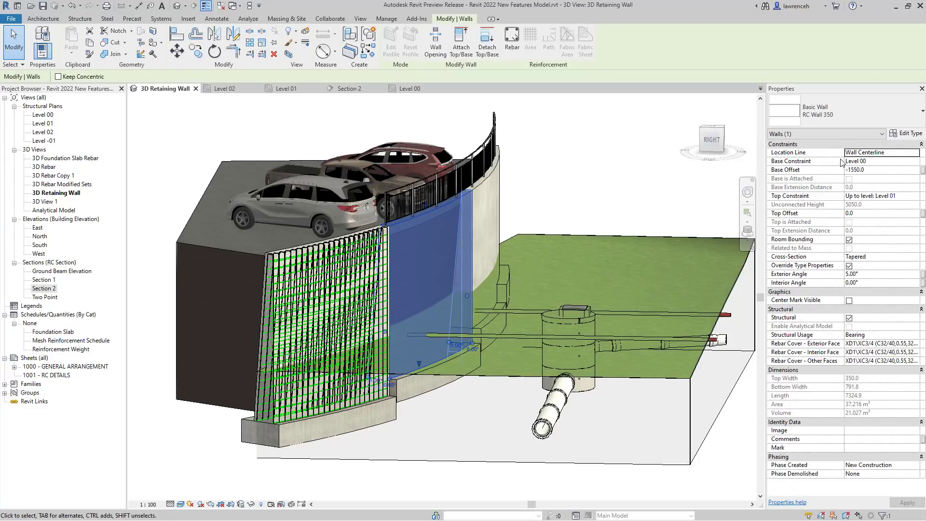
left_click(912, 135)
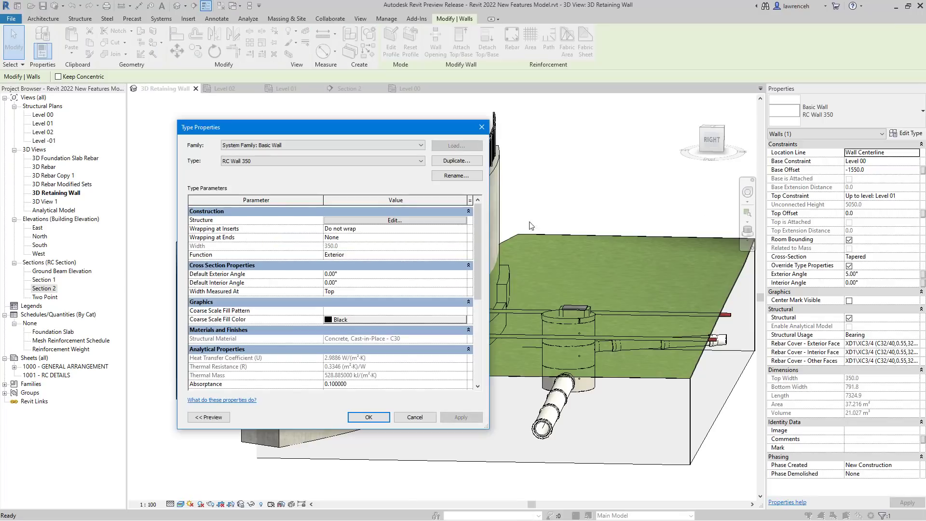
left_click(428, 220)
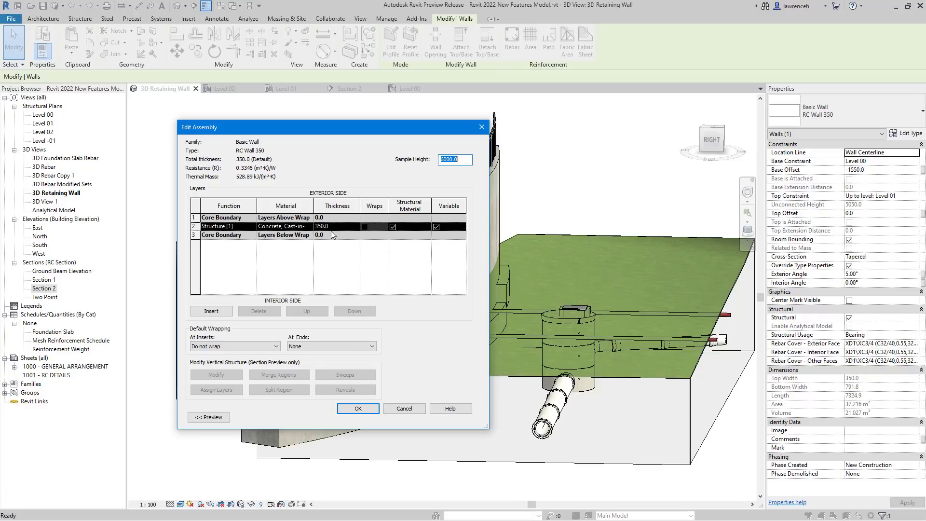
left_click(357, 408)
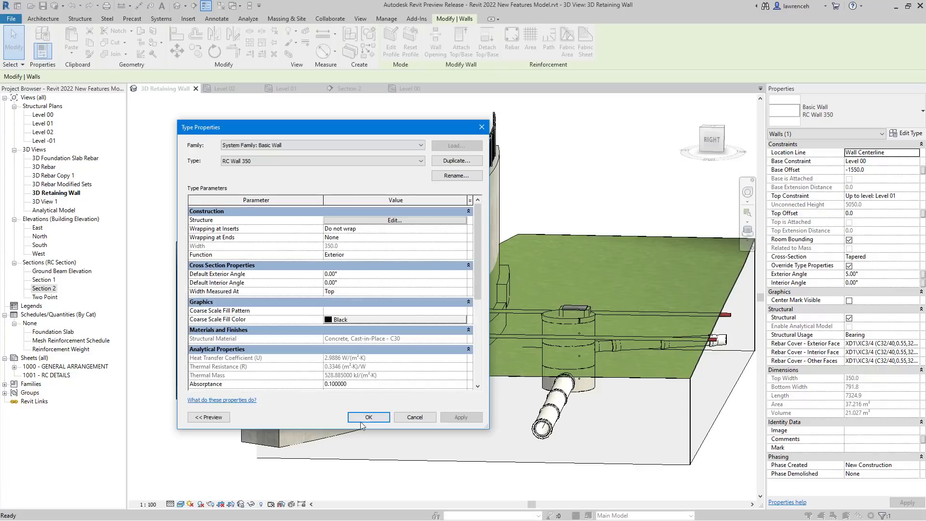
left_click(368, 418)
left_click(306, 480)
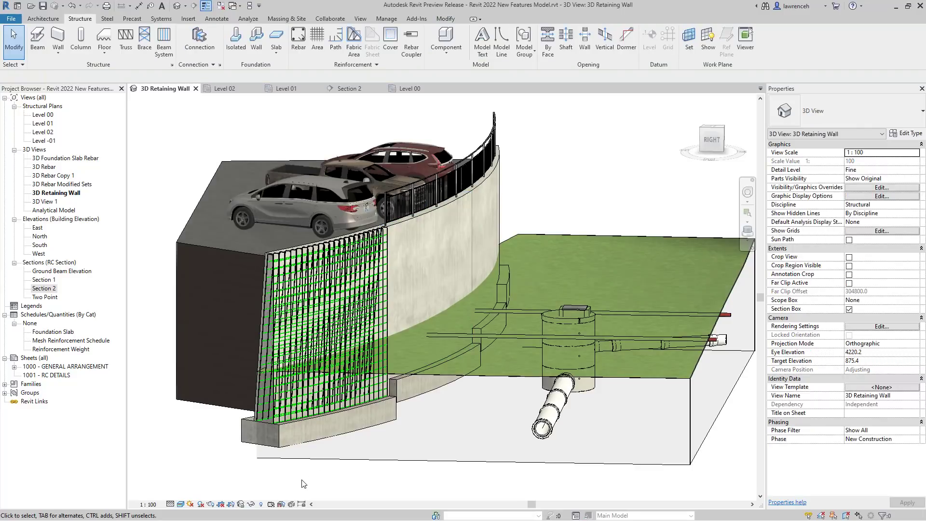
Set the exterior angle of the reinforced tapered retaining wall to 8° using its on-model angle dimension.
scroll(246, 434, "up", 5)
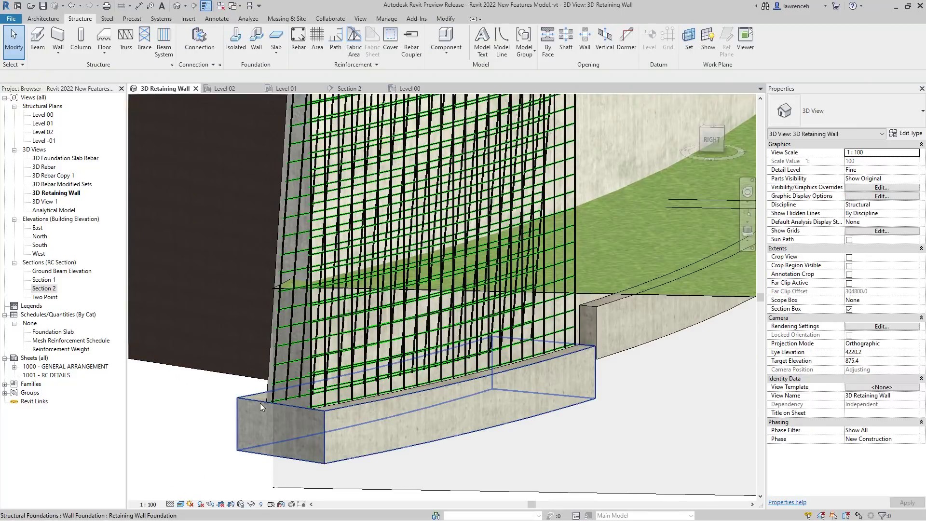
left_click(260, 404)
middle_click_drag(469, 443, 550, 454, "shift")
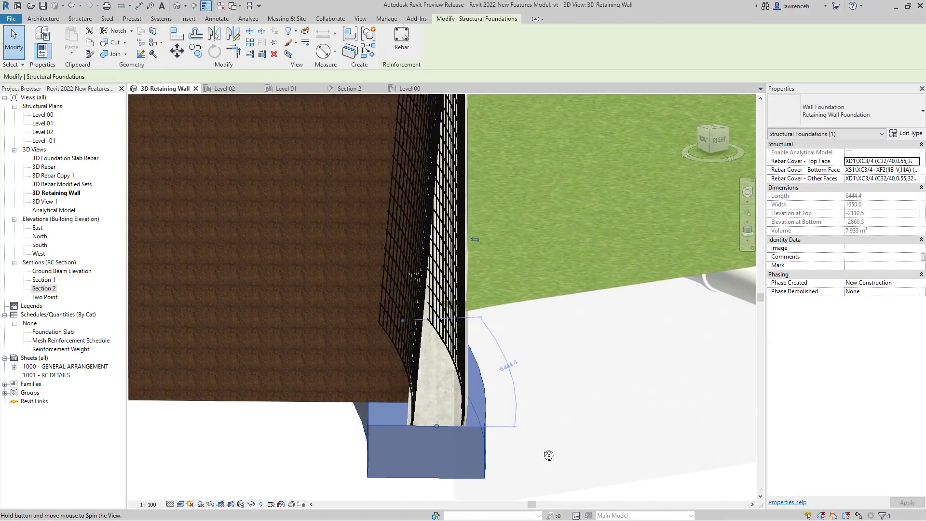
left_click(416, 420)
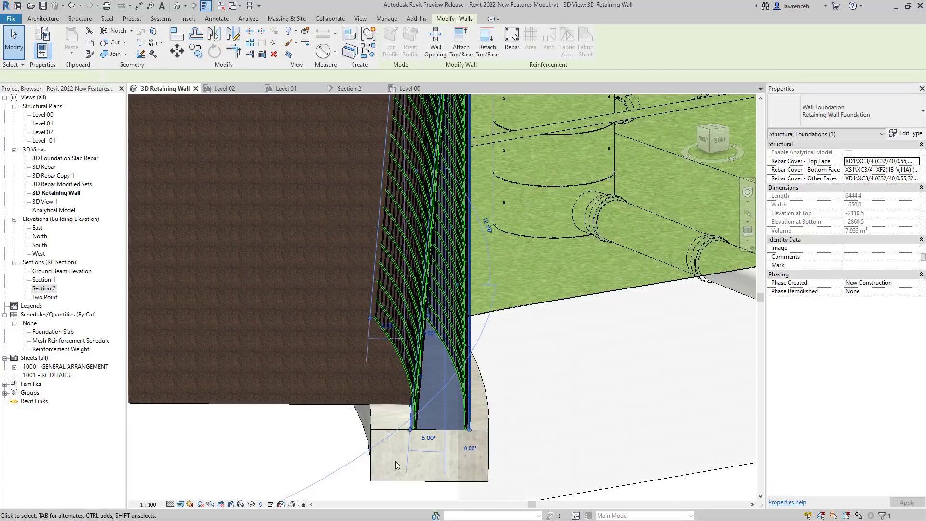
left_click(427, 437)
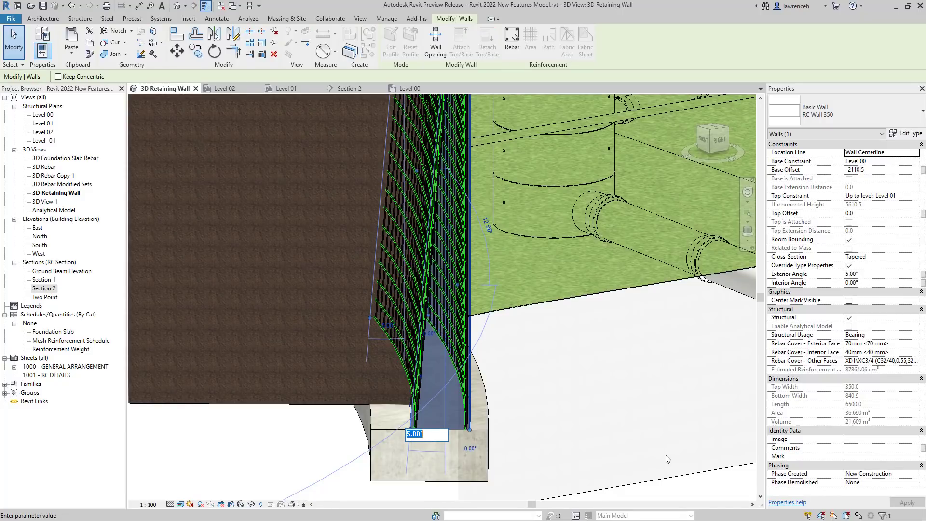
type("8")
key("Return")
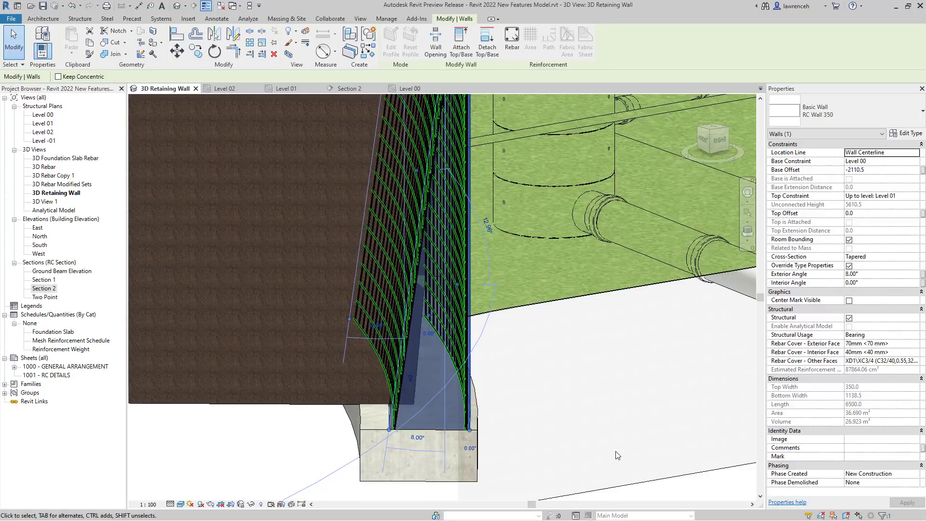
Pull the wall's exterior base grip inward to a slant of about 4° and set the exterior angle to exactly 5°.
middle_click_drag(574, 446, 578, 387, "shift")
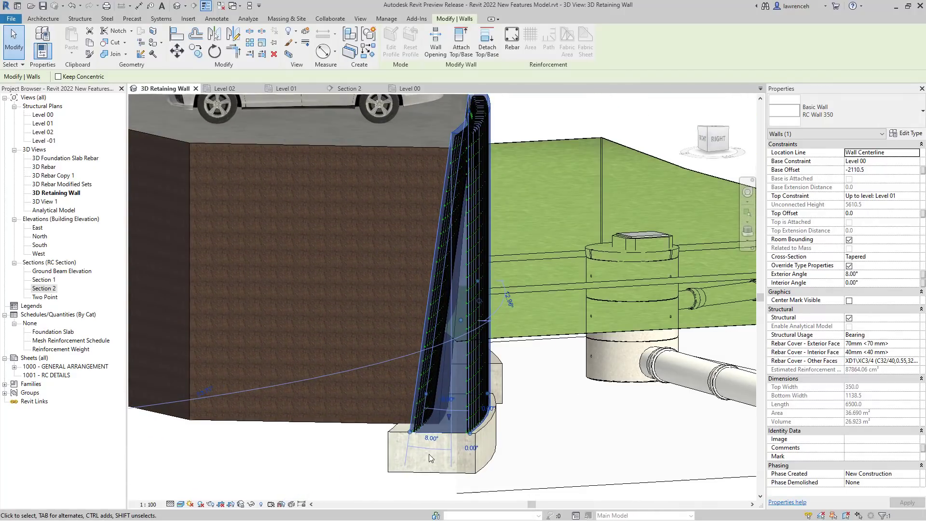
left_click_drag(410, 432, 530, 438)
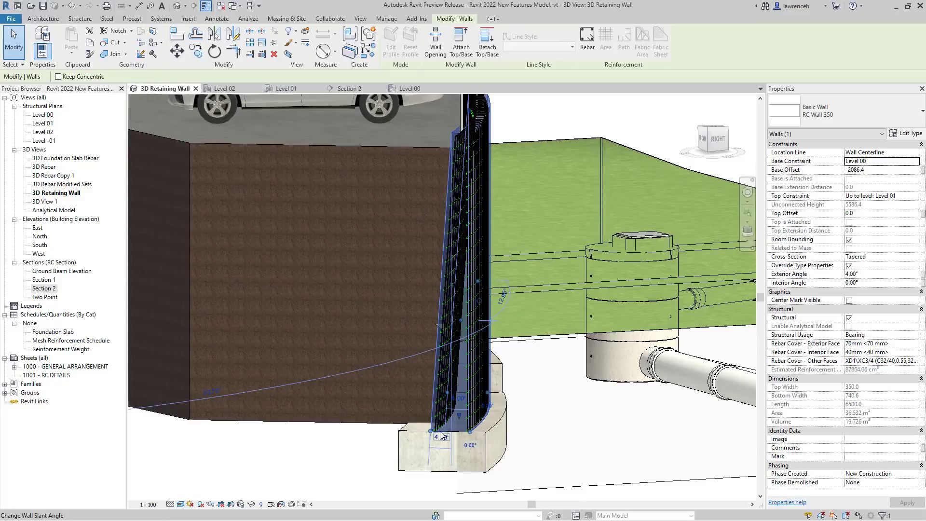
left_click(440, 435)
type("5")
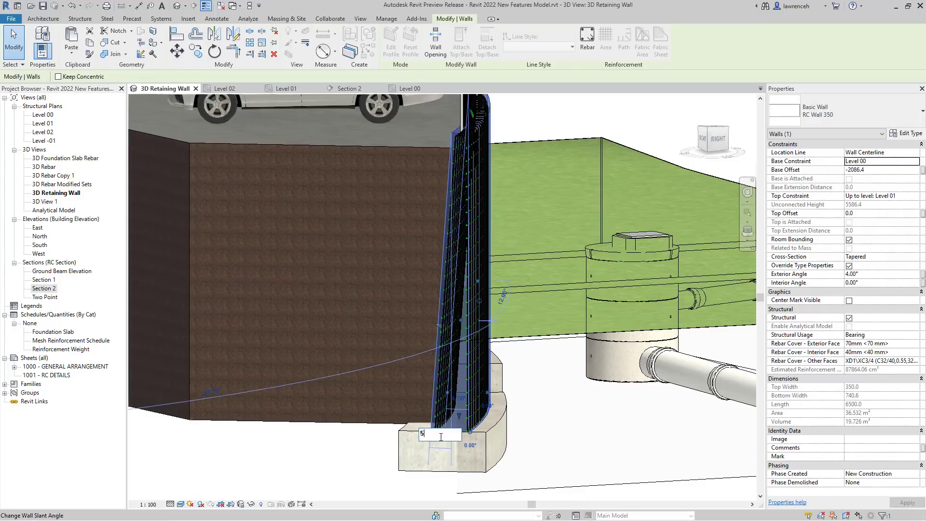
key("Return")
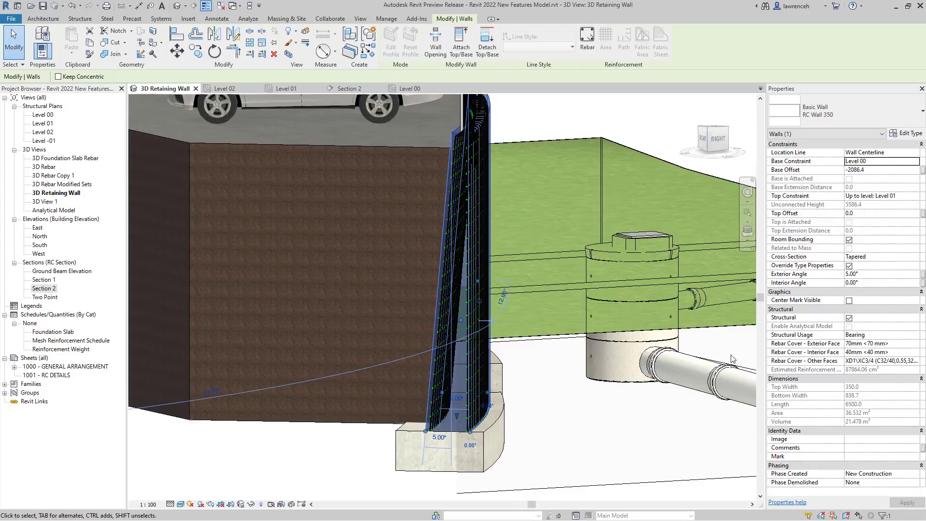
Set the reinforced retaining wall's interior angle to 5° so it tapers on both faces.
left_click(863, 274)
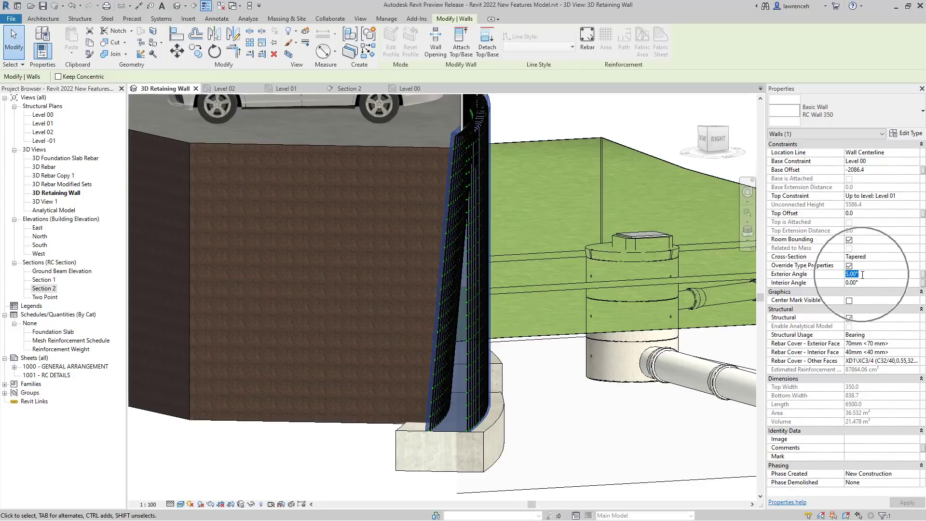
left_click(876, 282)
type("5")
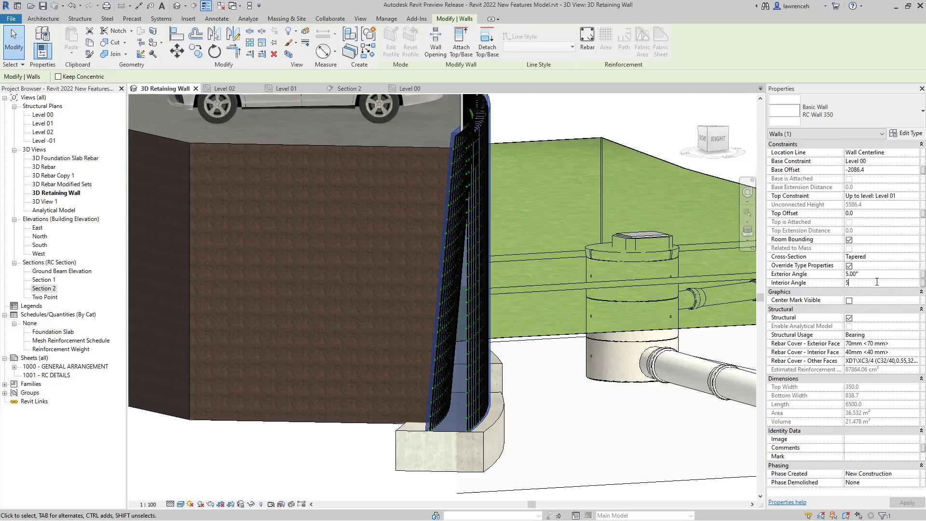
key("Return")
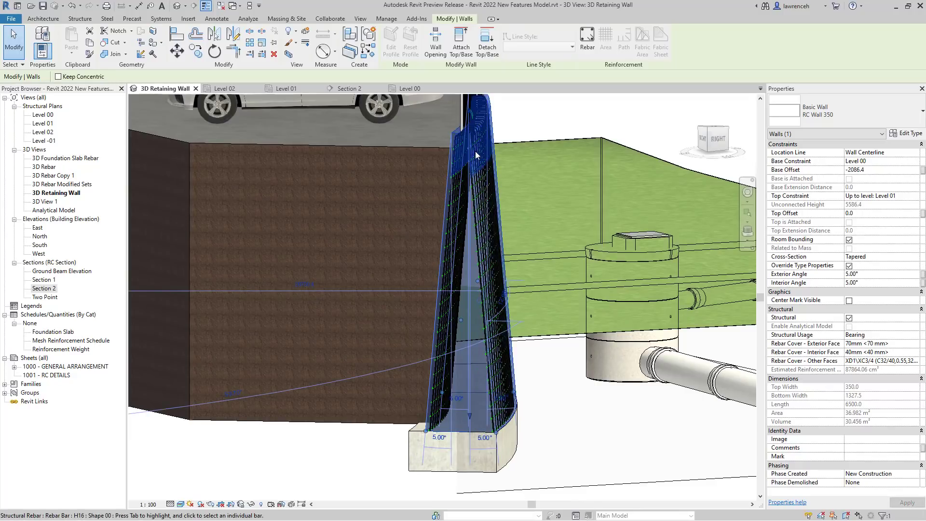
Set the retaining wall's interior angle back to 0° and deselect the wall.
left_click(873, 283)
type("0")
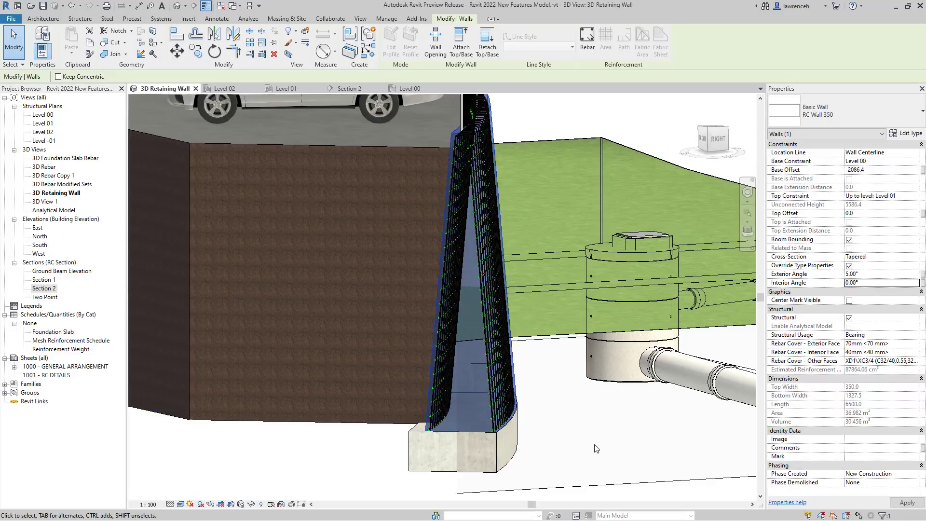
left_click(594, 448)
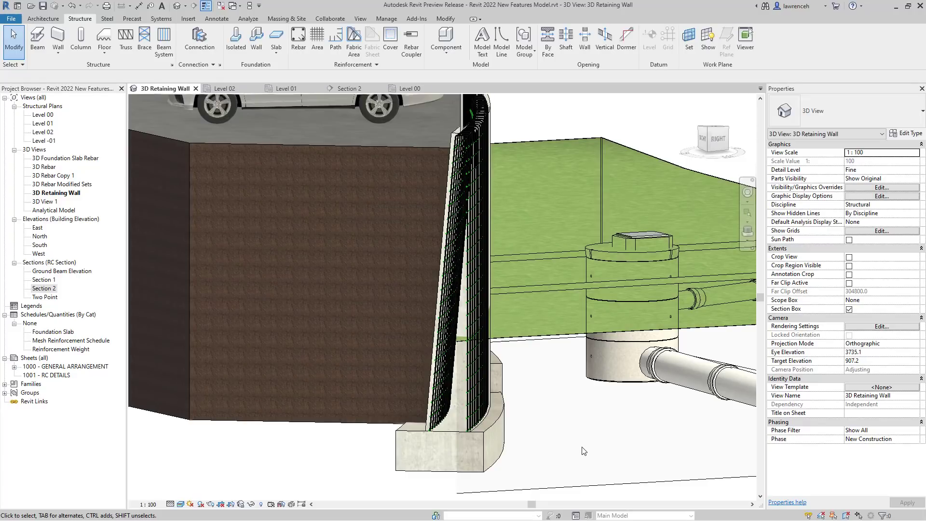
scroll(584, 451, "down", 2)
middle_click_drag(599, 452, 554, 453, "shift")
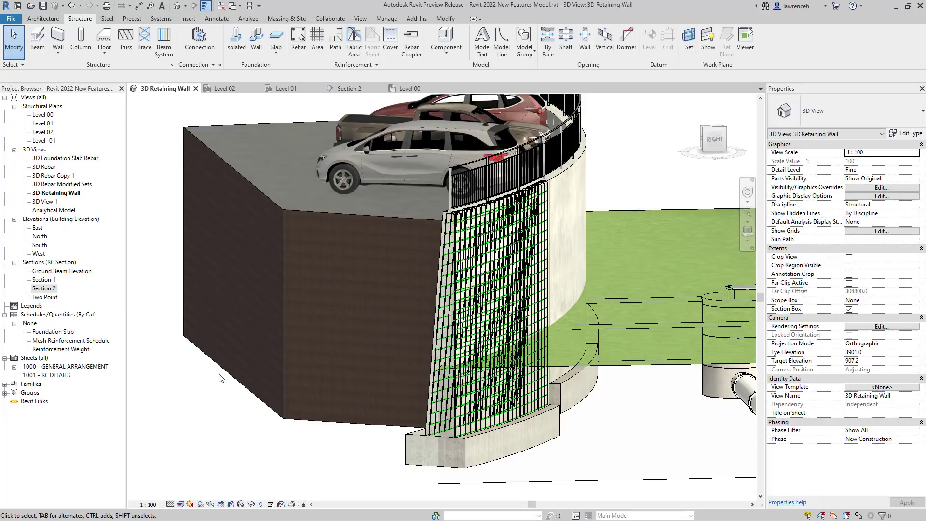